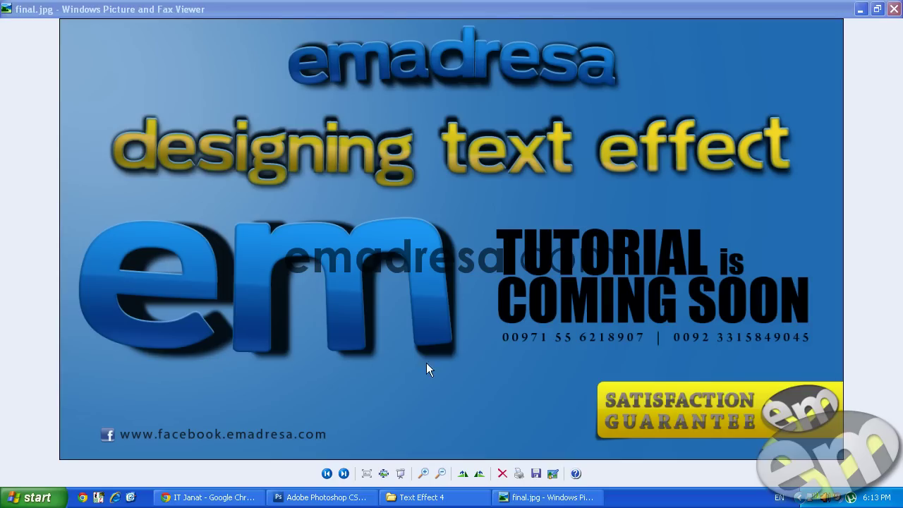
- Bring the Text Effect 4 folder window in front of the final.jpg preview
left_click(422, 498)
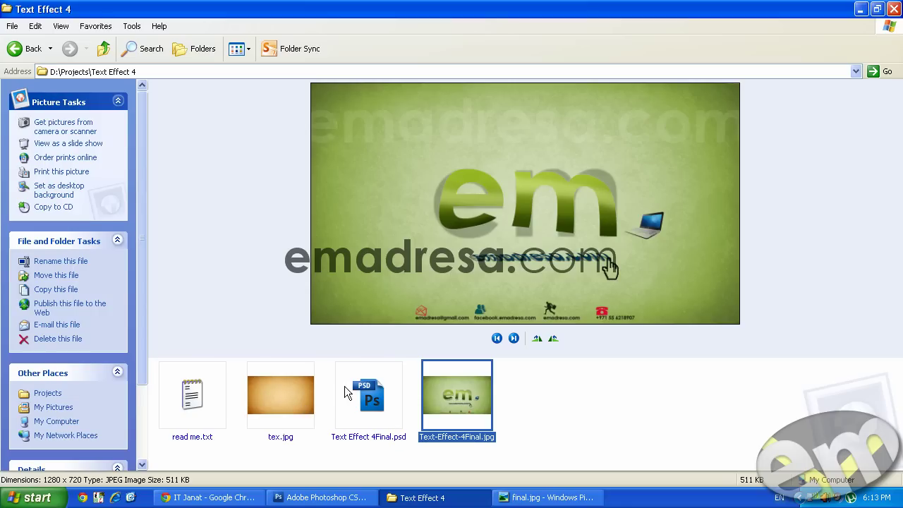
- Bring the final.jpg preview back in front of the Text Effect 4 folder
left_click(544, 497)
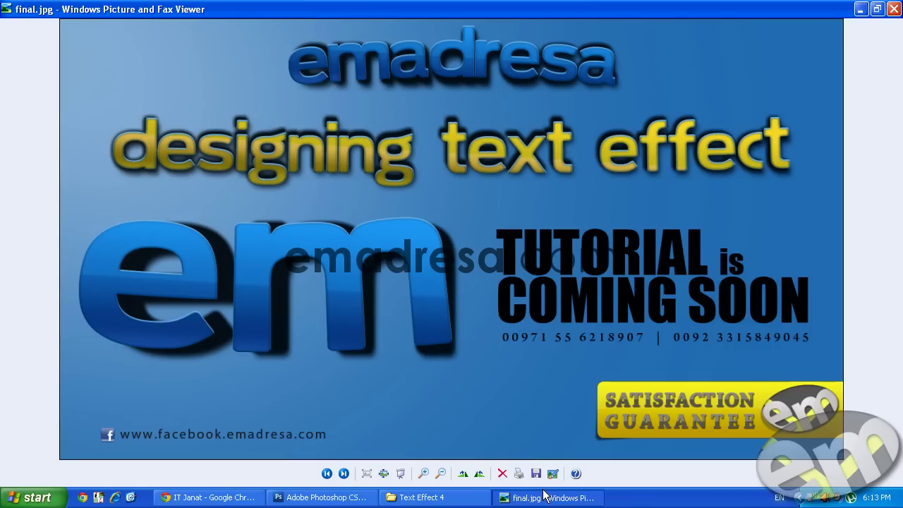
- Minimize the final.jpg viewer and switch to Photoshop showing final.psd
left_click(545, 496)
left_click(542, 498)
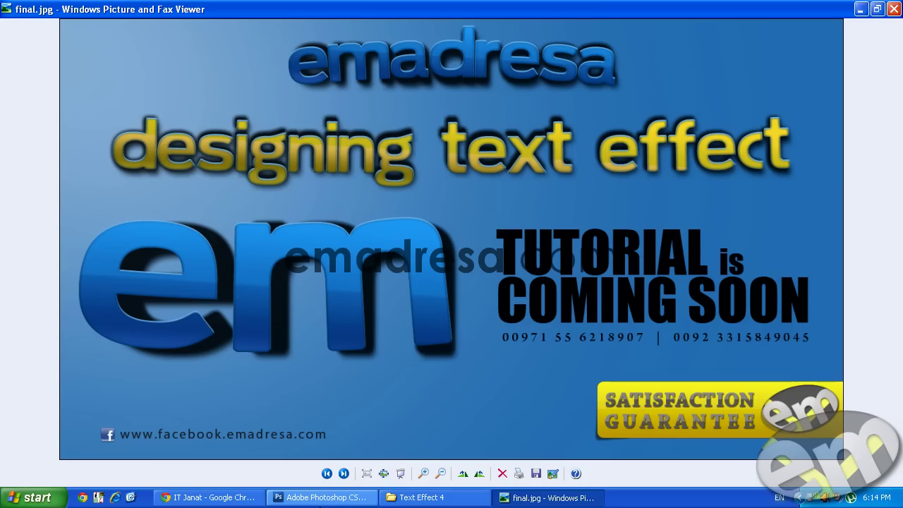
left_click(319, 498)
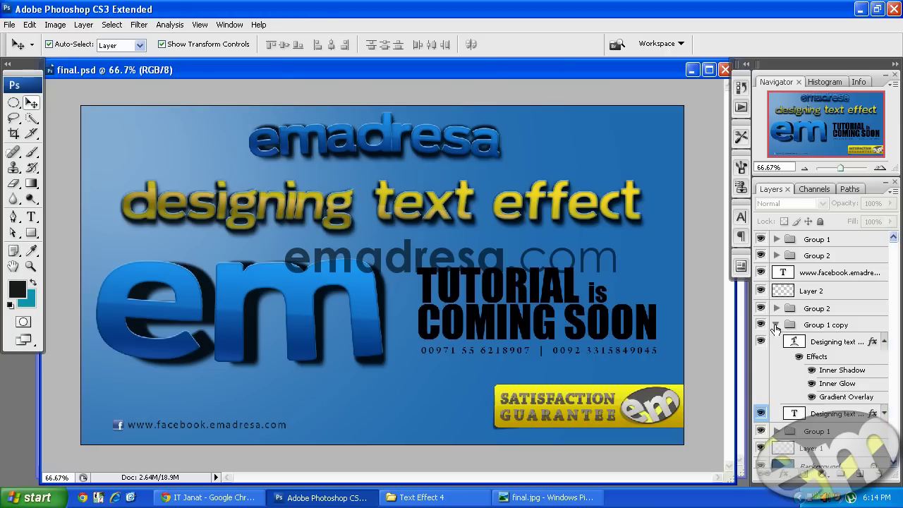
- Collapse Group 1 copy and toggle the heading, top emadresa and em layers to preview them
left_click(776, 326)
left_click(760, 324)
left_click(760, 325)
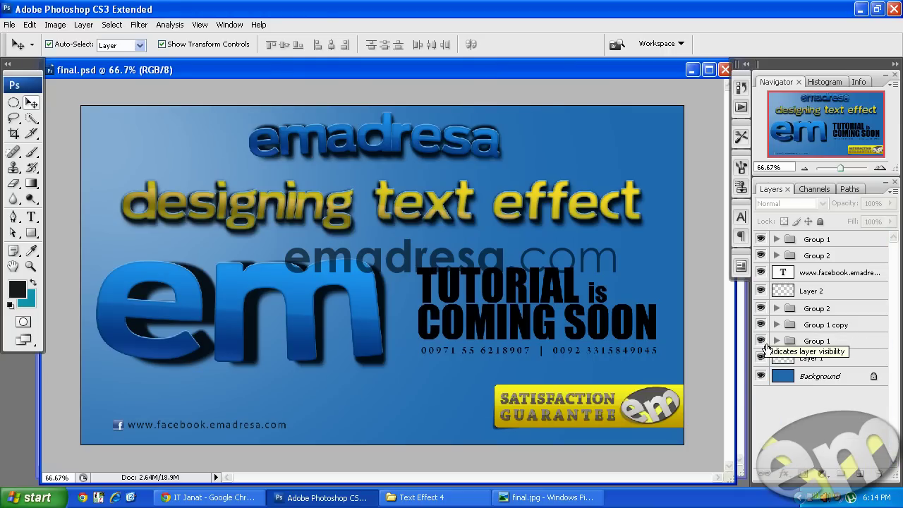
left_click(761, 342)
left_click(760, 341)
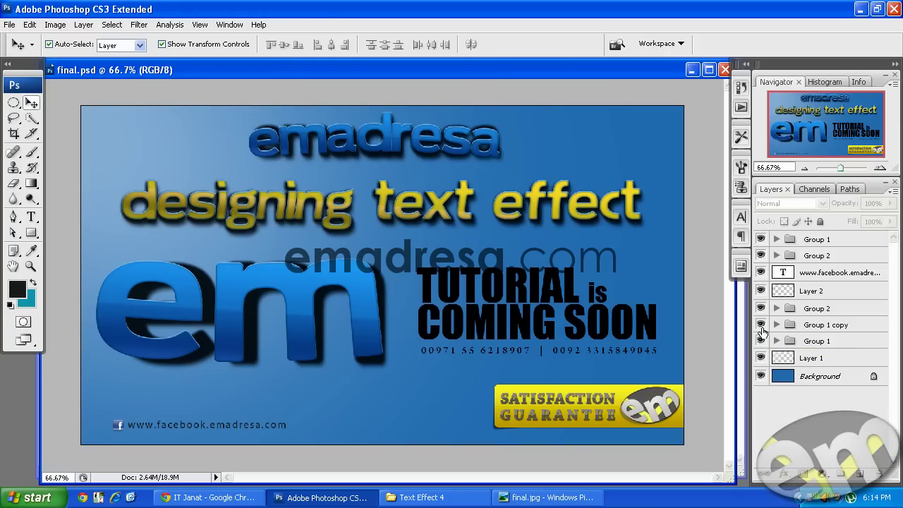
left_click(761, 308)
left_click(761, 309)
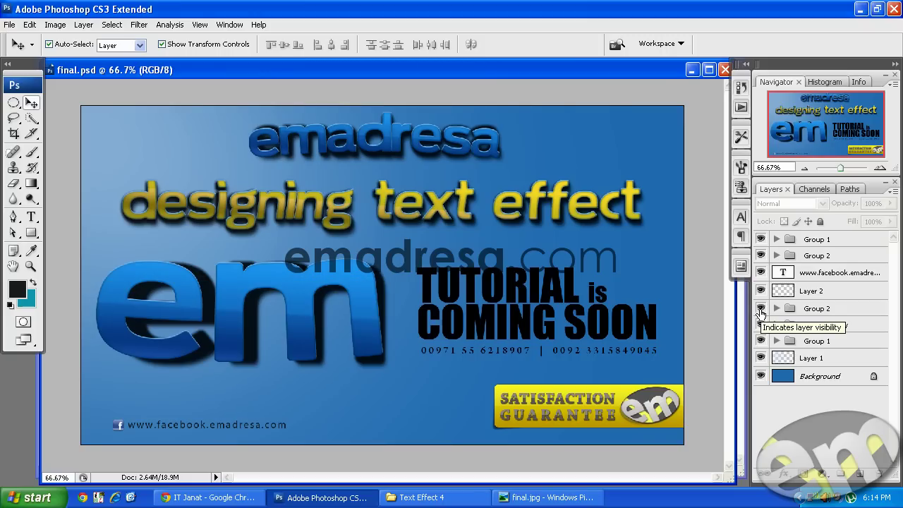
- View final.psd at Actual Pixels, return to the Move tool, and minimize final.psd
left_click(31, 265)
left_click(272, 44)
scroll(333, 151, "up", 2)
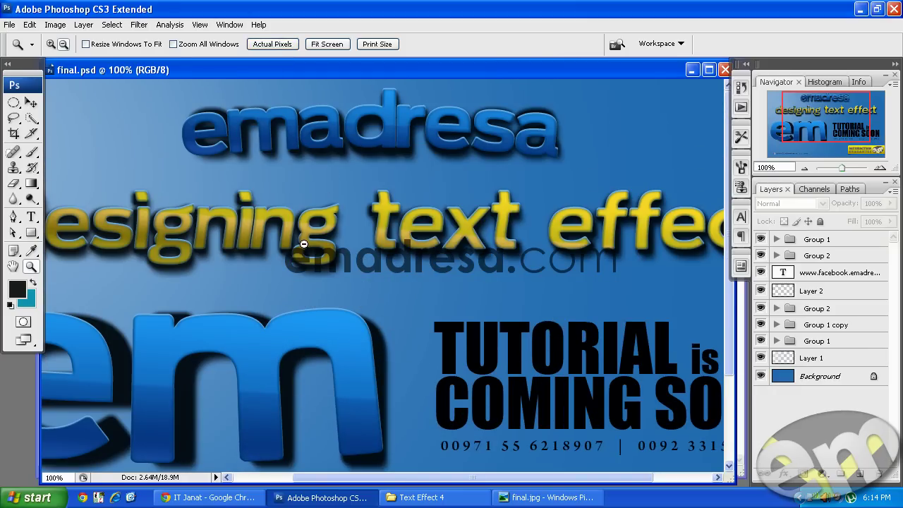
left_click(31, 101)
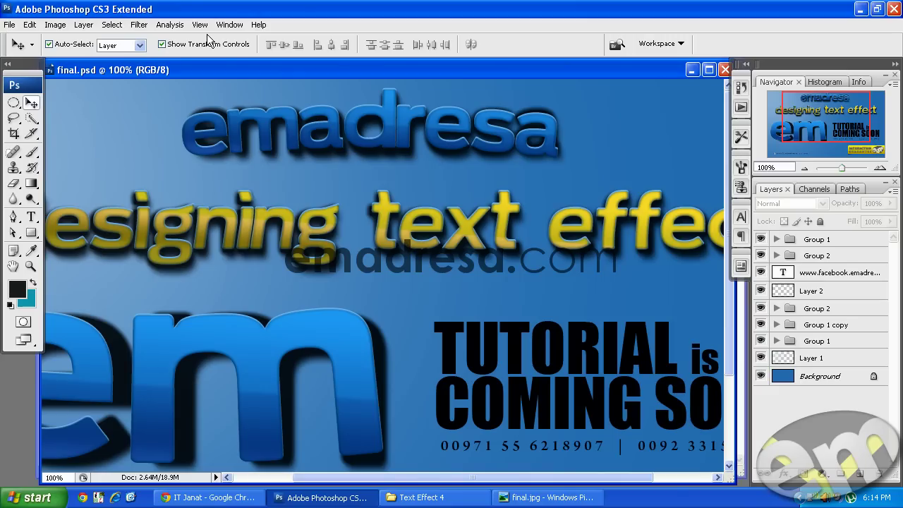
left_click(692, 70)
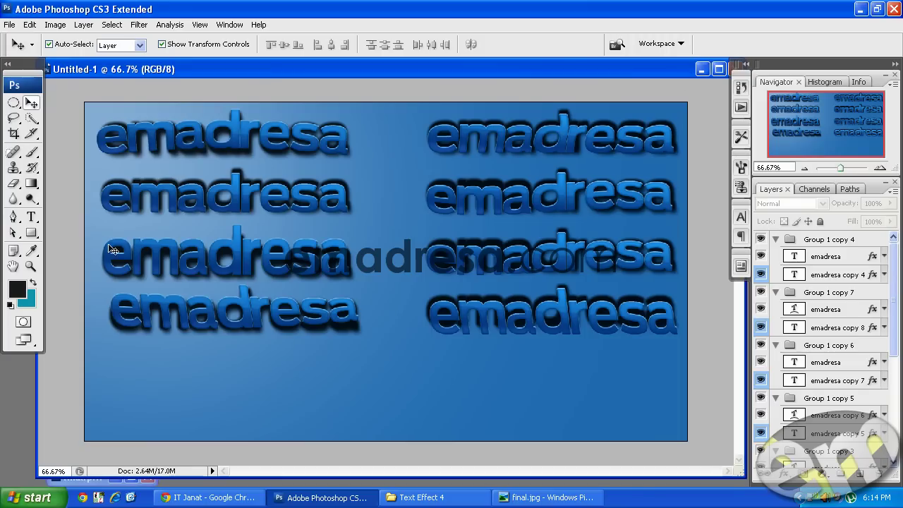
- View Untitled-1 at 100% actual pixels, look around its canvas, then minimize it
left_click(30, 268)
left_click(30, 269)
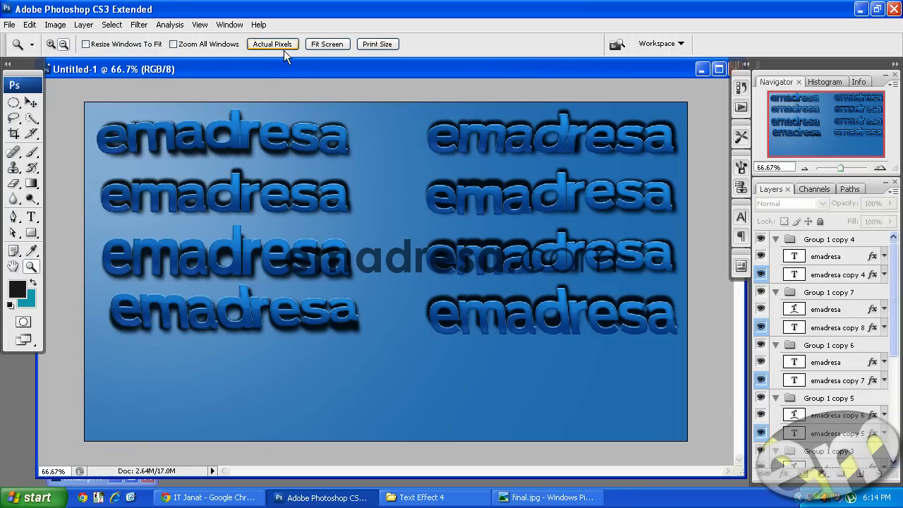
left_click(282, 47)
left_click_drag(462, 470, 398, 466)
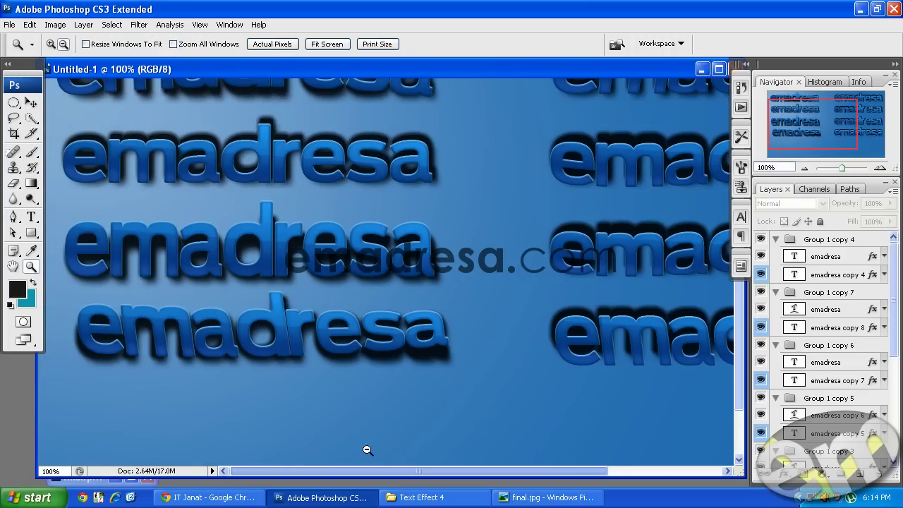
scroll(292, 397, "up", 2)
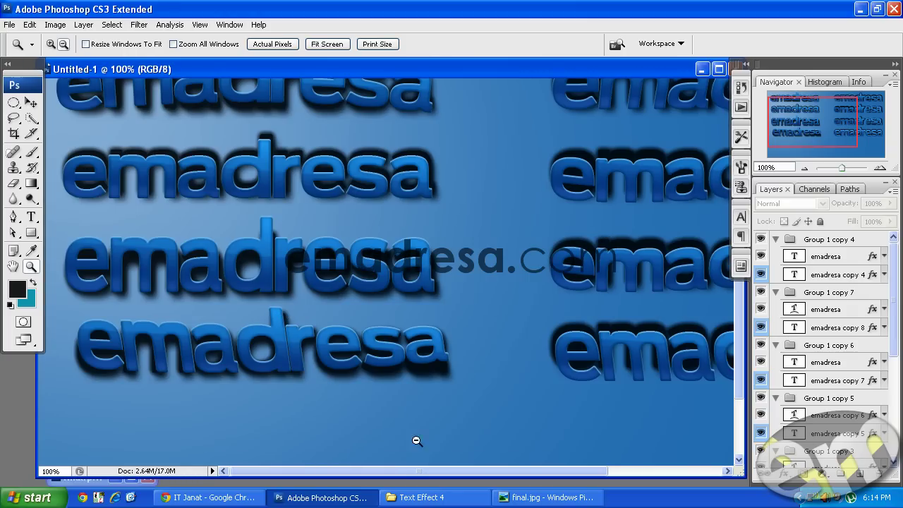
left_click_drag(405, 471, 520, 471)
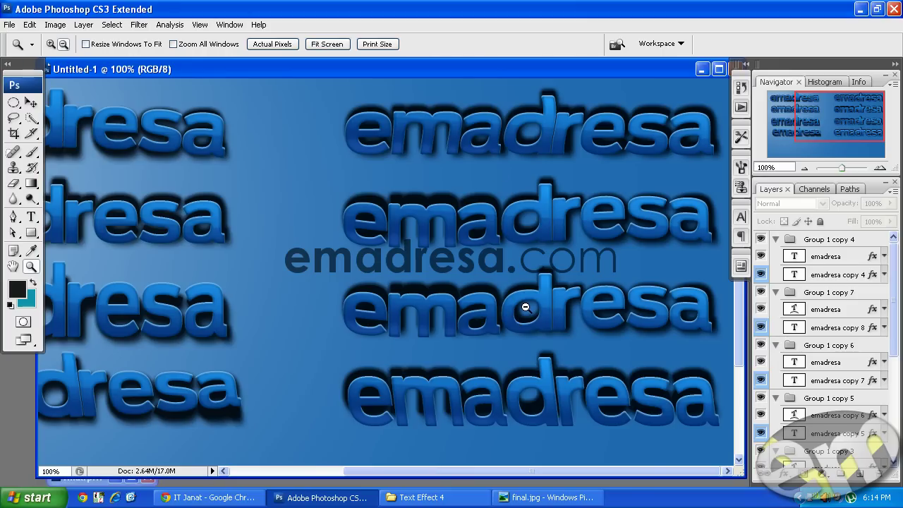
left_click(704, 70)
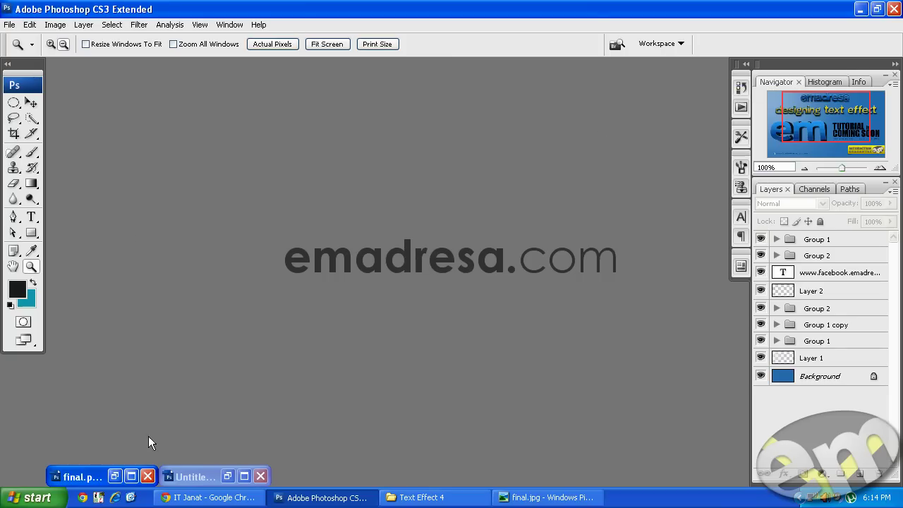
- Restore final.psd and close it without saving changes
double_click(83, 477)
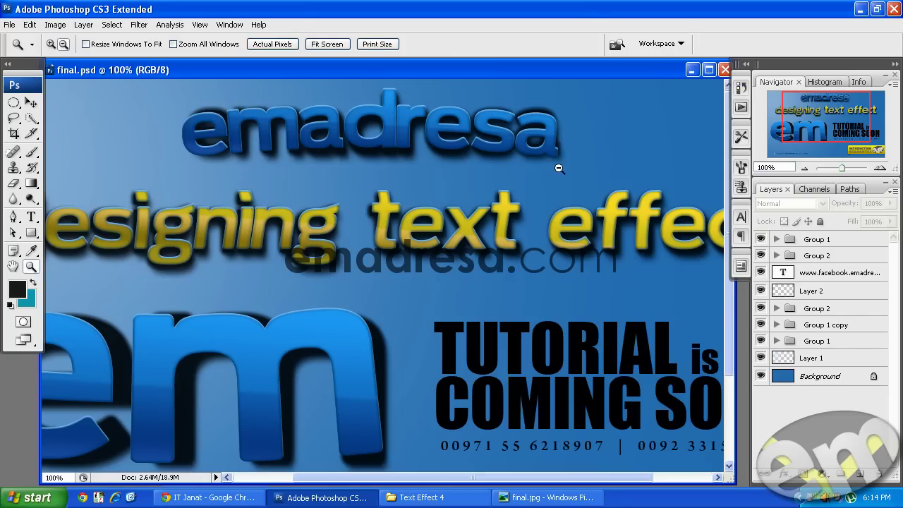
left_click(725, 70)
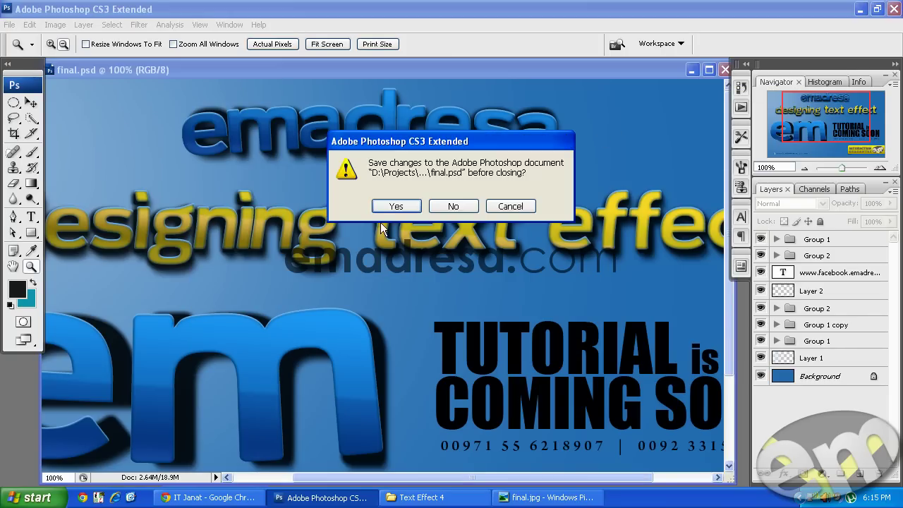
left_click(466, 206)
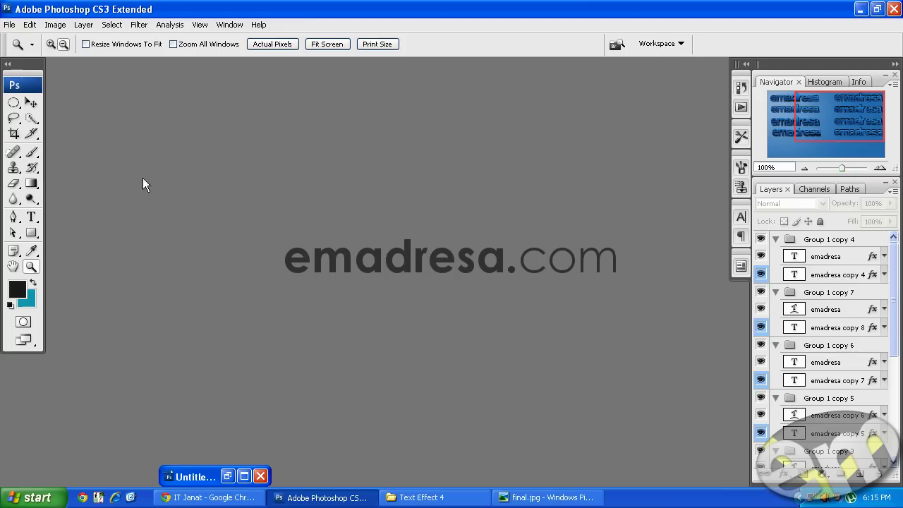
- Create a new 1280×720 px document at 72 ppi
left_click(10, 25)
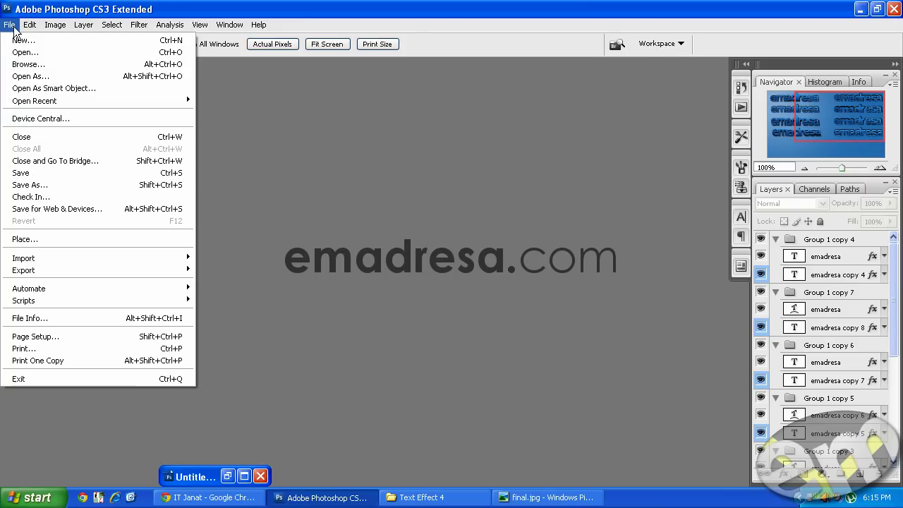
left_click(19, 40)
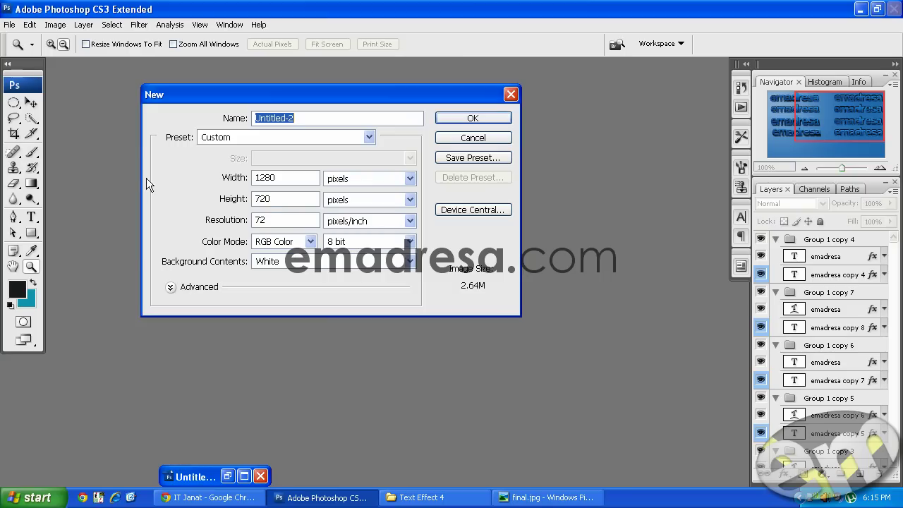
left_click_drag(269, 219, 254, 220)
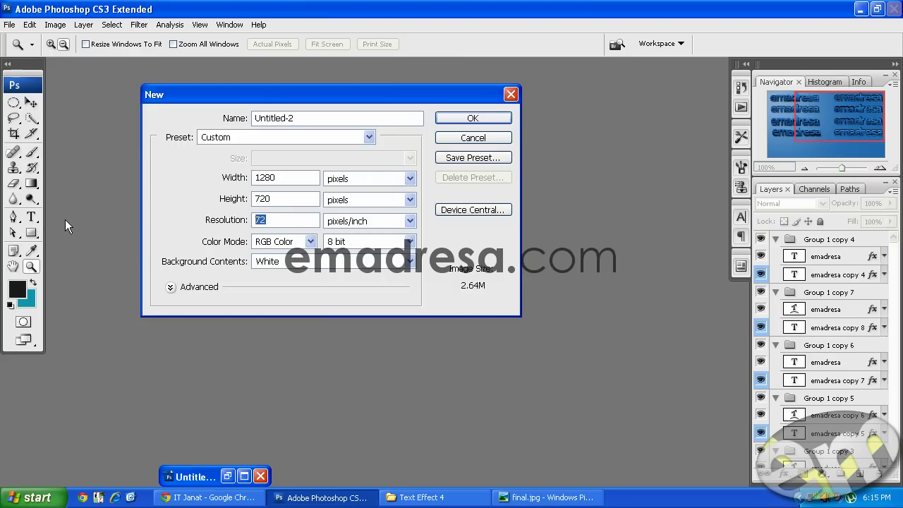
left_click(472, 120)
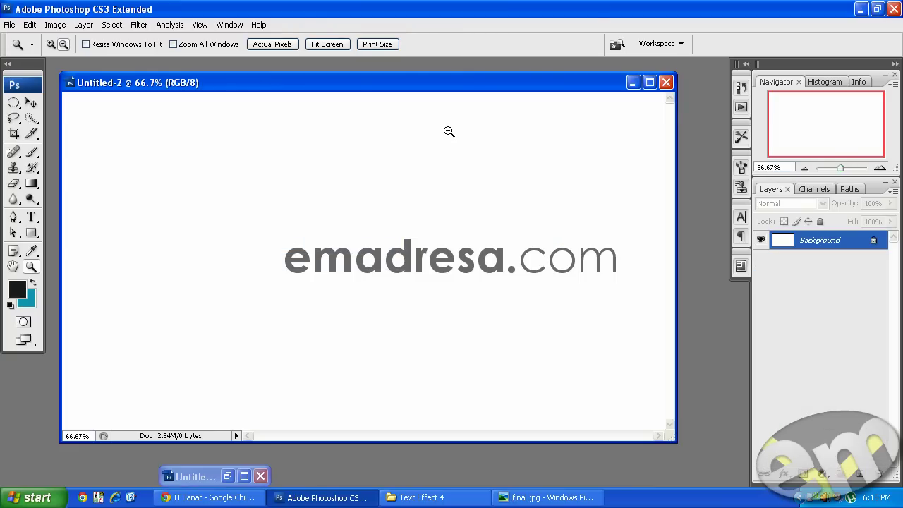
- Set white foreground over black background and enlarge the Untitled-2 window around the canvas
key("d")
key("x")
key("x")
key("x")
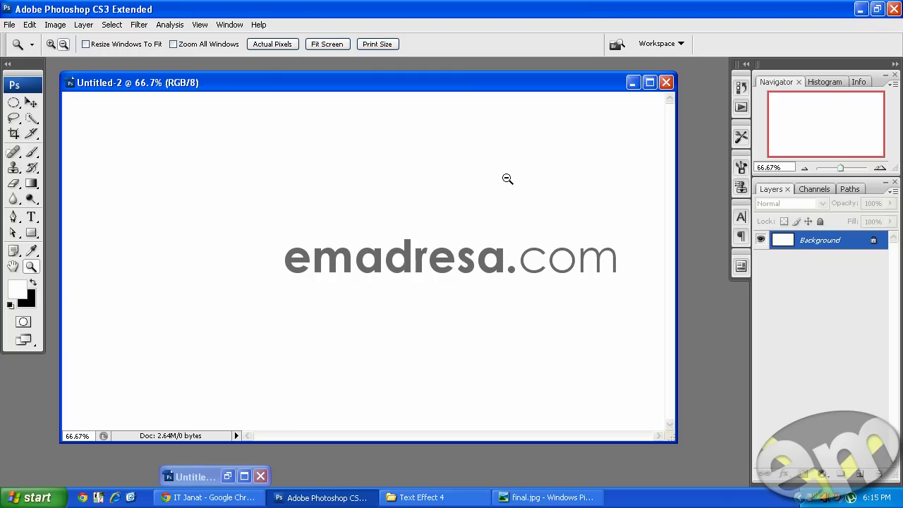
left_click_drag(676, 441, 745, 475)
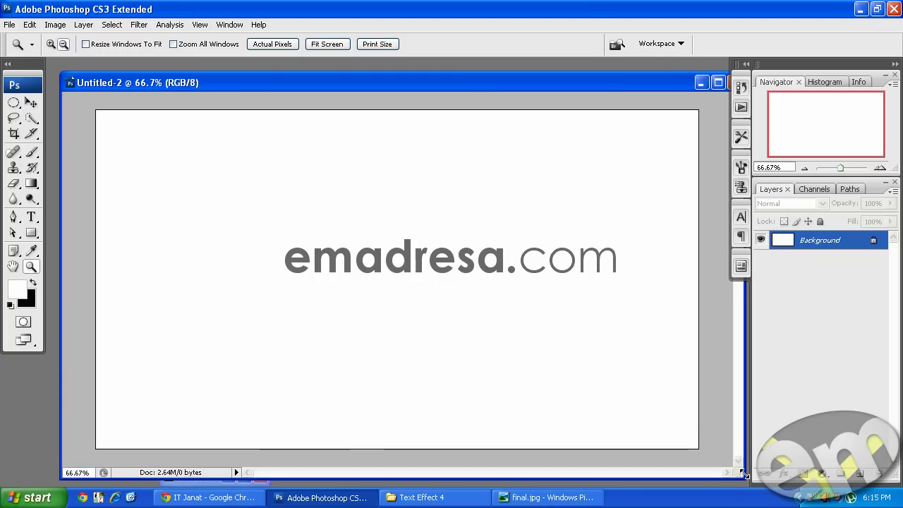
left_click_drag(329, 85, 317, 71)
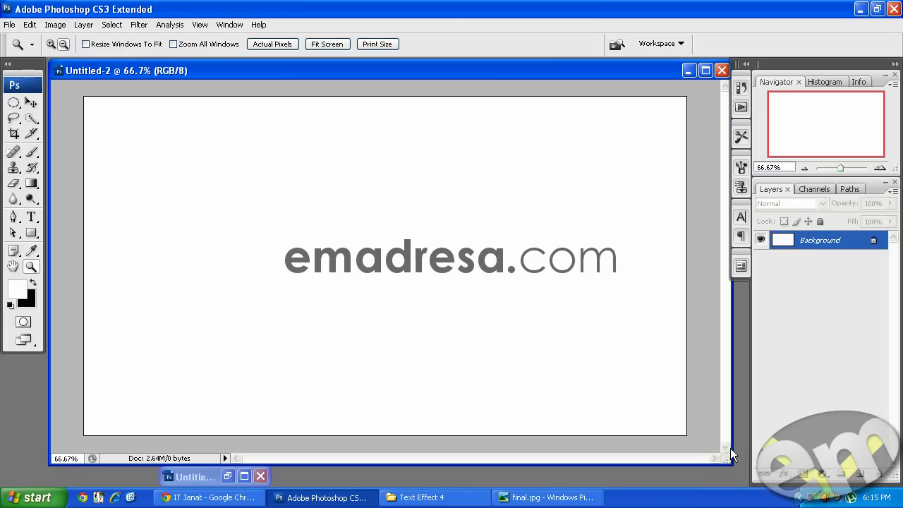
mouse_move(731, 455)
left_mouse_down()
mouse_move(741, 470)
mouse_move(741, 453)
left_mouse_up()
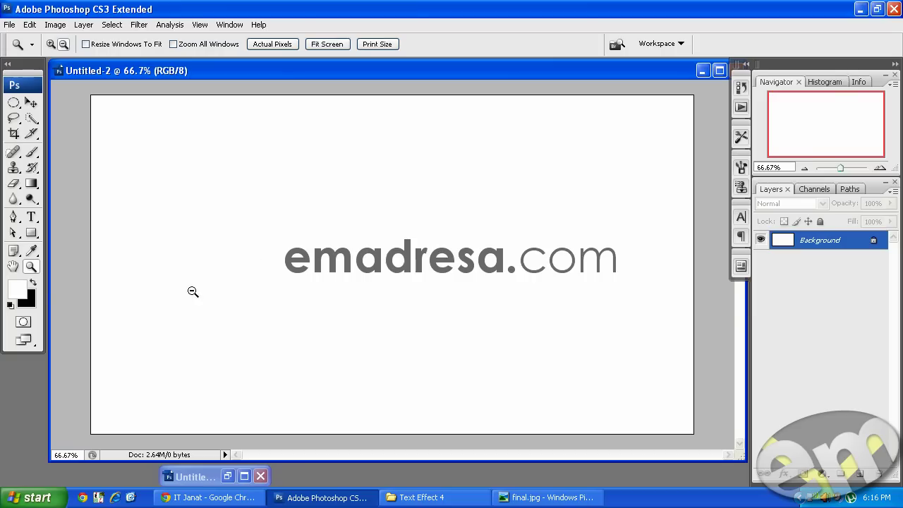
- Fill the canvas with deep blue 215cbd, then swap foreground and background colours
left_click(16, 291)
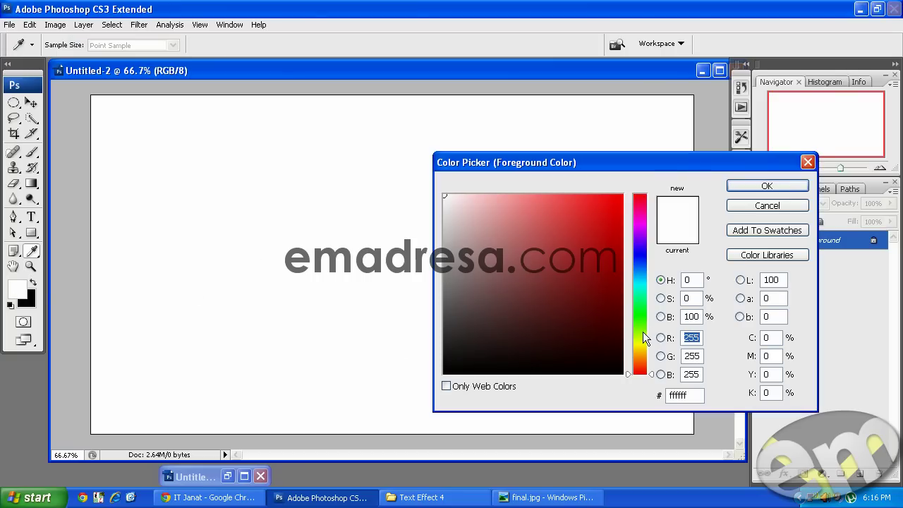
left_click(639, 331)
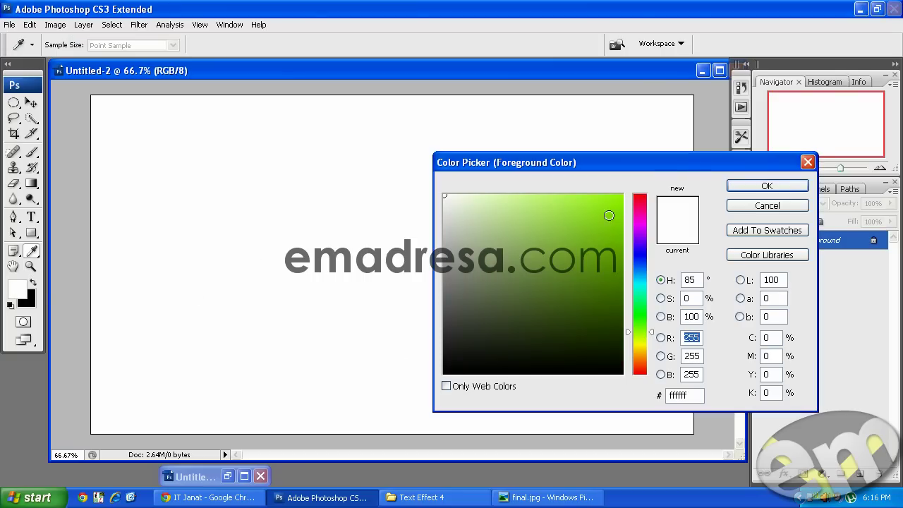
left_click(639, 265)
left_click(591, 241)
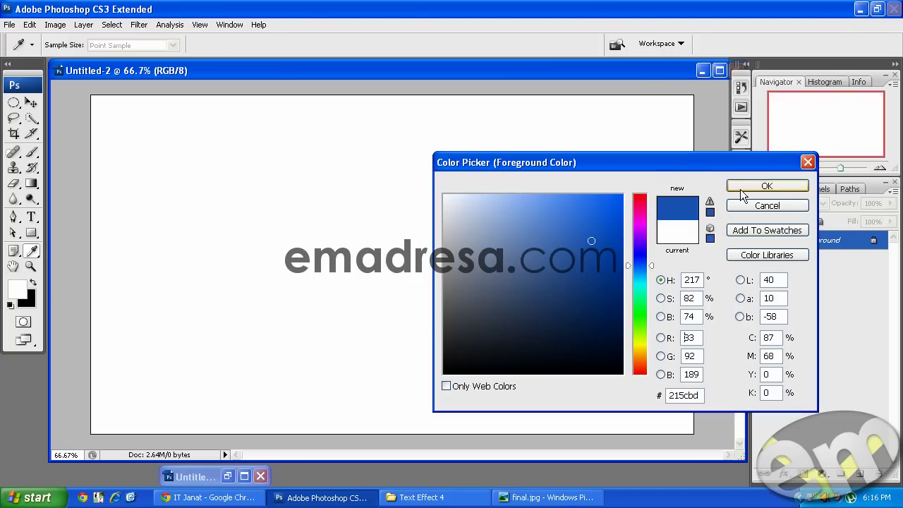
left_click(742, 190)
key("z")
key("alt+BackSpace")
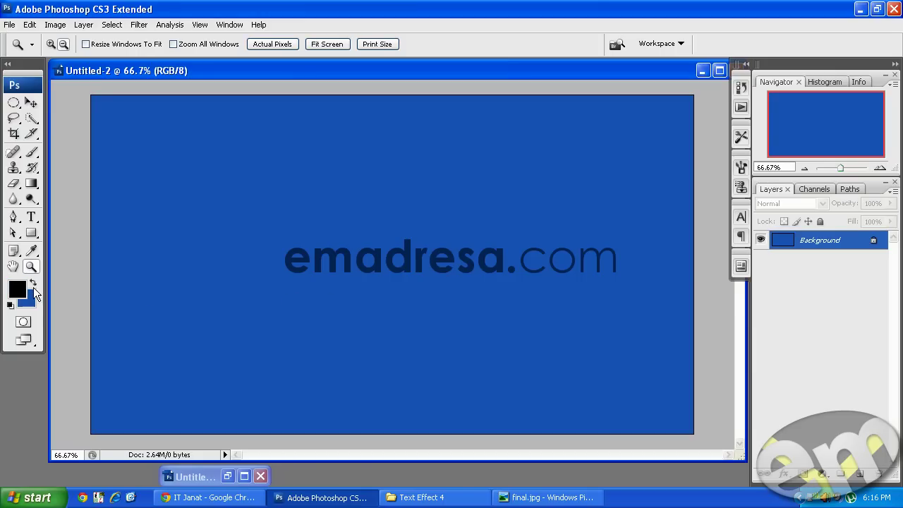
- Set the foreground to light blue 77a4ed and use a large, 0%-hardness soft brush
left_click(17, 289)
left_click(256, 306)
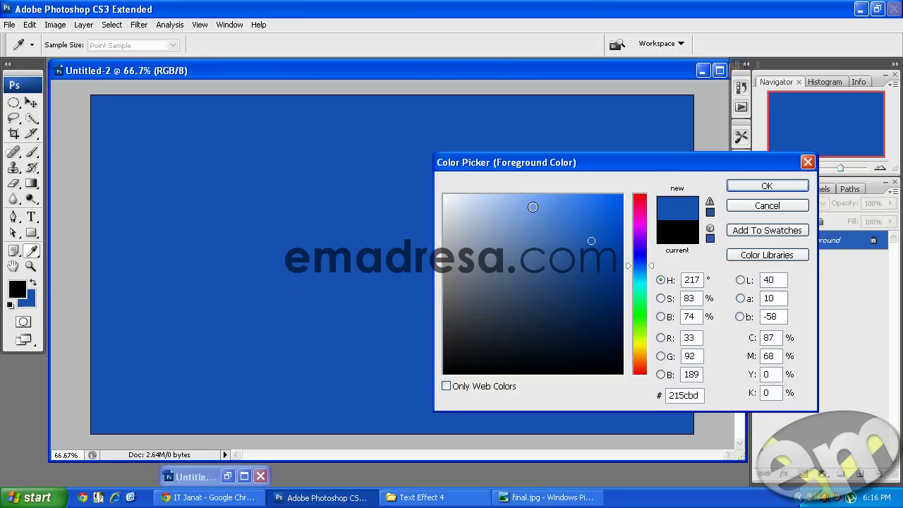
left_click(533, 207)
left_click(737, 187)
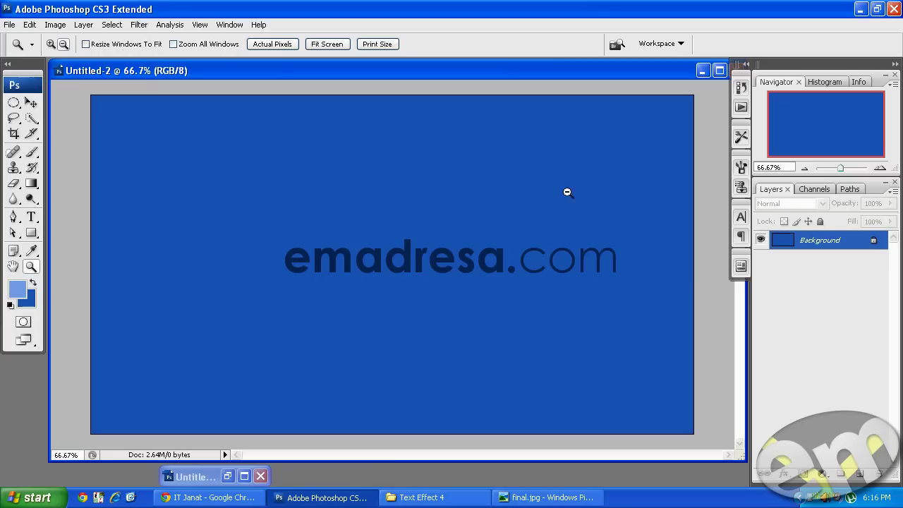
left_click(37, 151)
right_click(272, 222)
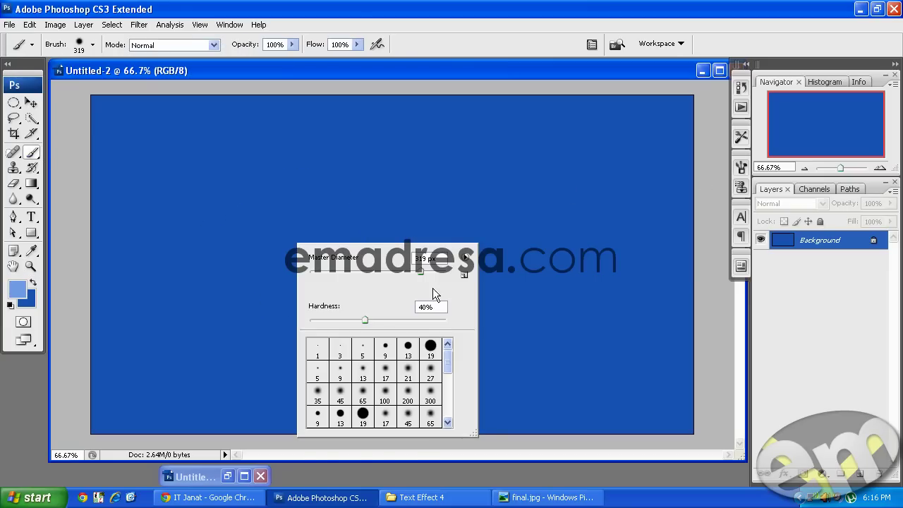
left_click_drag(365, 324, 262, 319)
left_click_drag(437, 273, 437, 273)
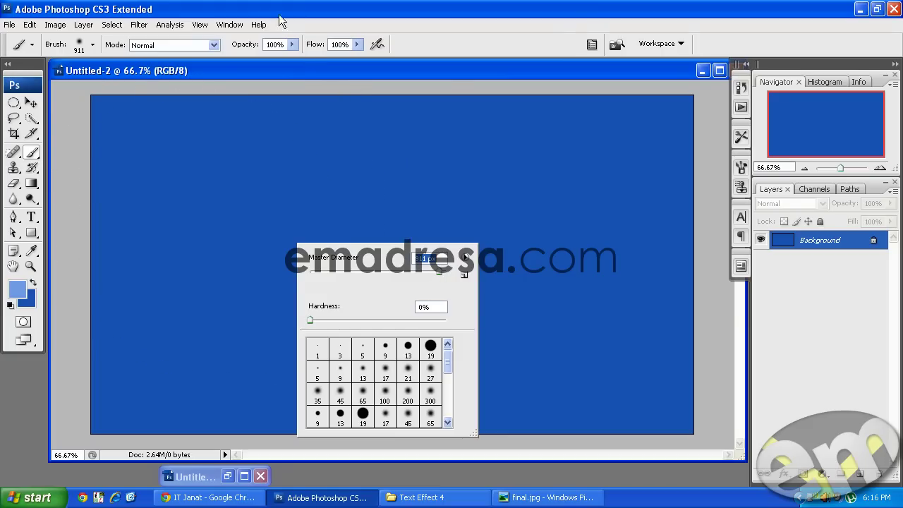
left_click(297, 68)
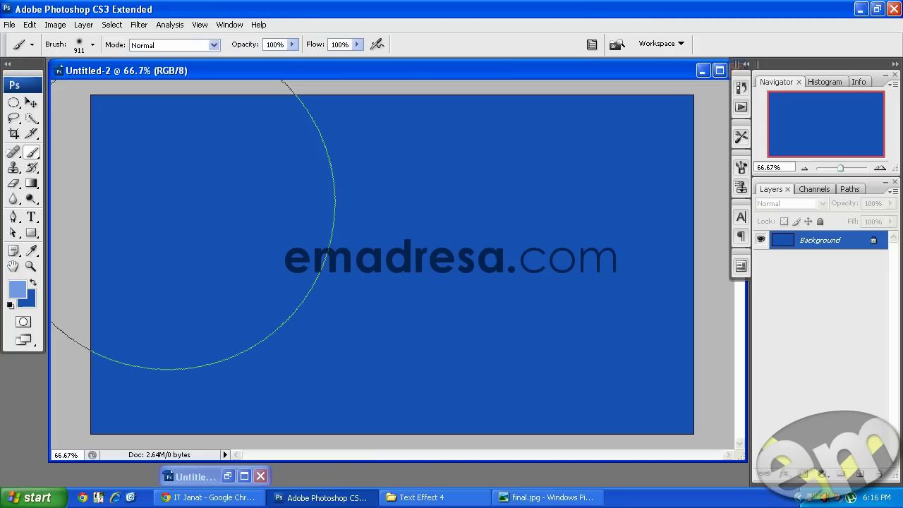
- Paint a soft 1399 px light-blue glow in the canvas's upper-left area
left_click(169, 201)
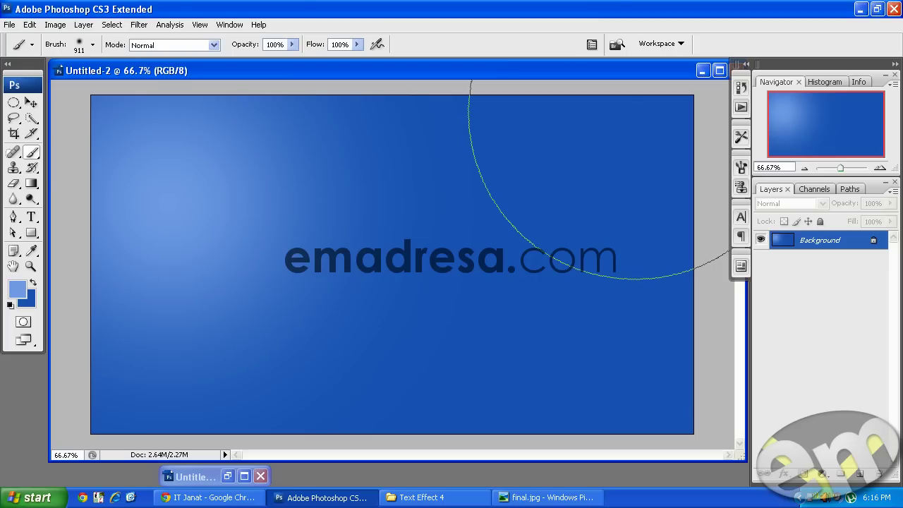
key("ctrl+z")
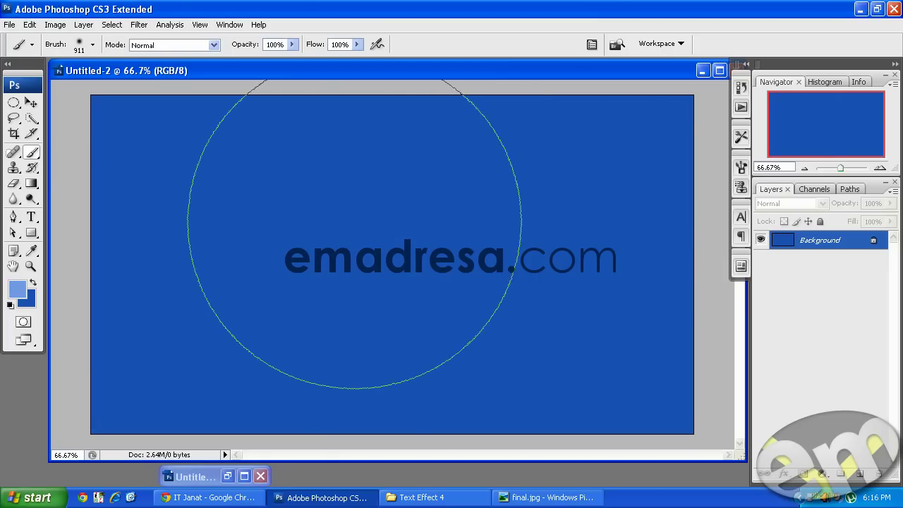
right_click(353, 251)
left_click_drag(501, 282, 501, 283)
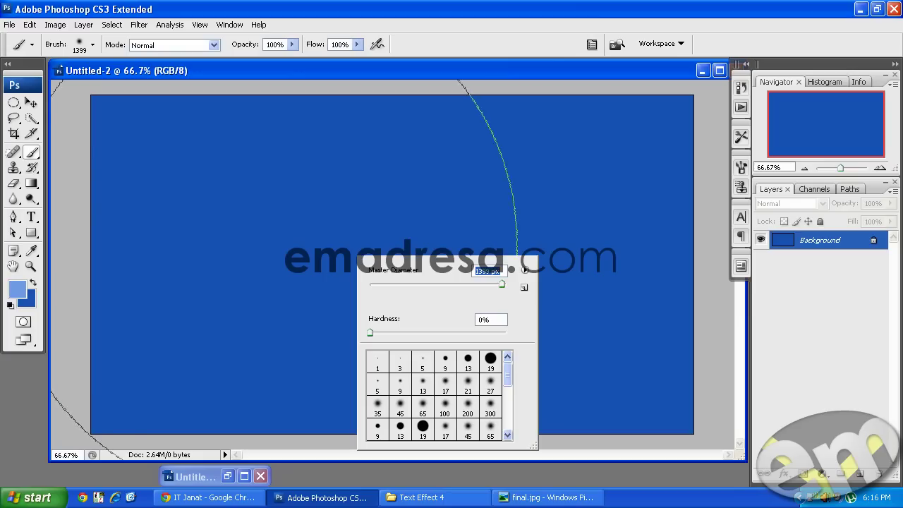
left_click(320, 61)
left_click(127, 196)
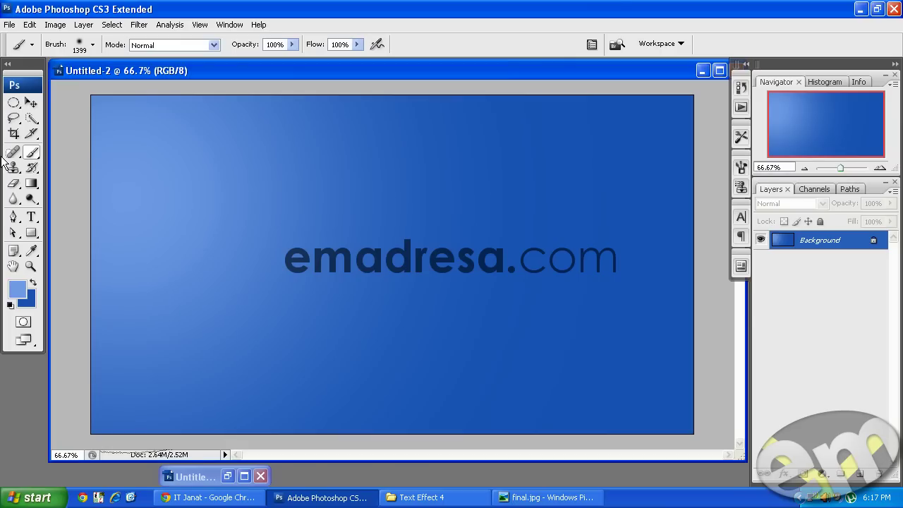
left_click(33, 101)
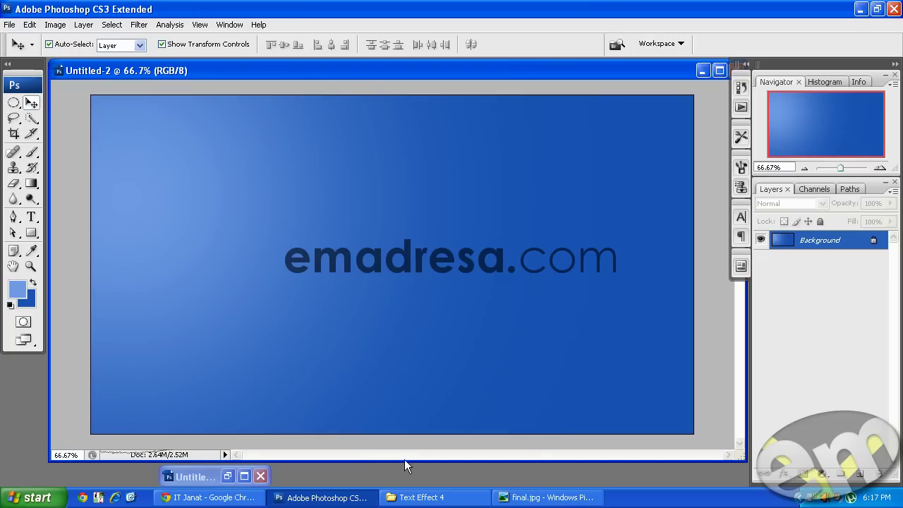
- Restore Untitled-1, zoom out to view the reference artwork, then minimize it again
double_click(183, 474)
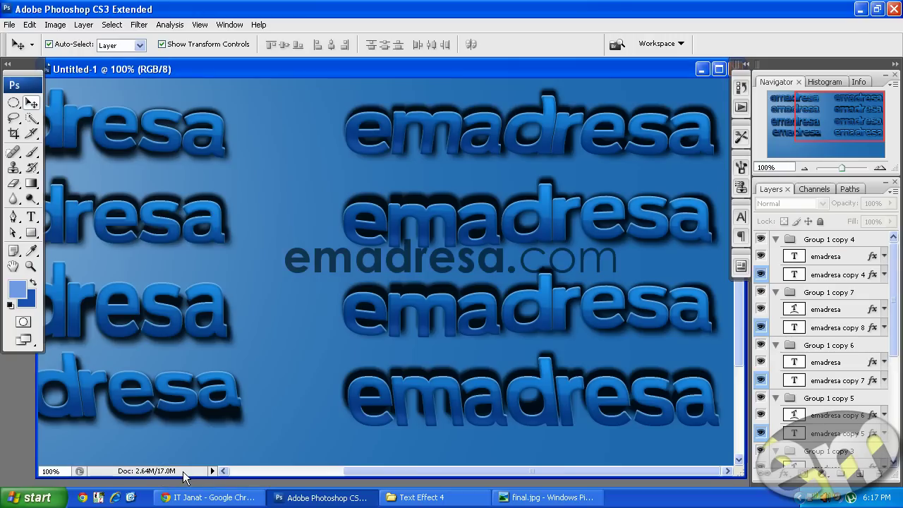
left_click(30, 266)
left_click(286, 318, "alt")
left_click(290, 322, "alt")
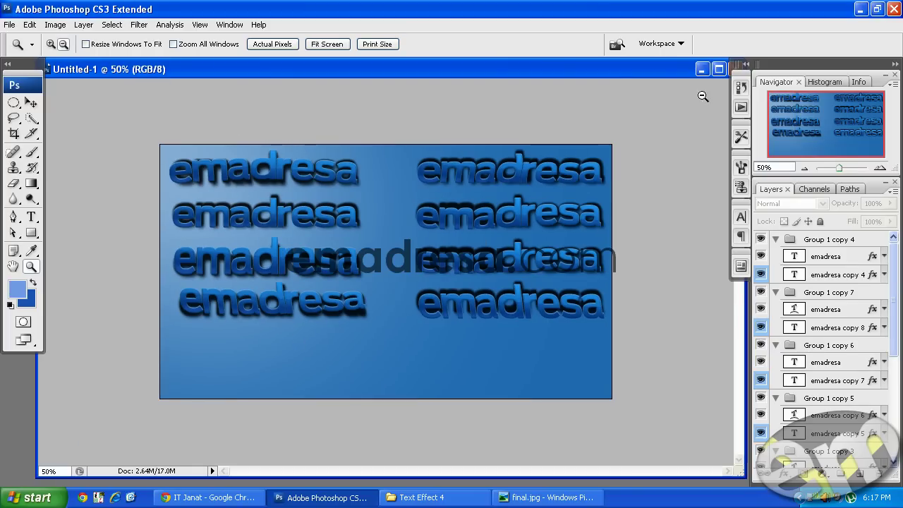
left_click(701, 70)
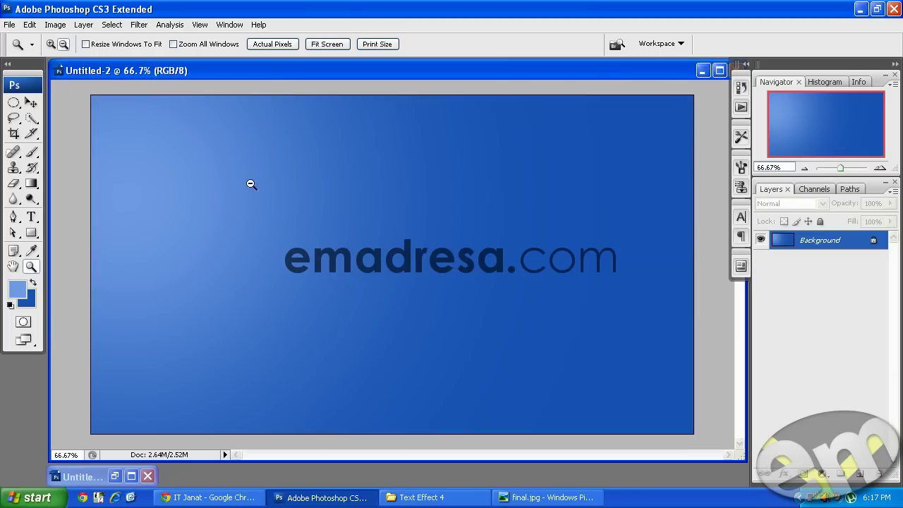
- With the Type tool active, choose near-black 1a1a1a as the foreground colour
left_click(31, 216)
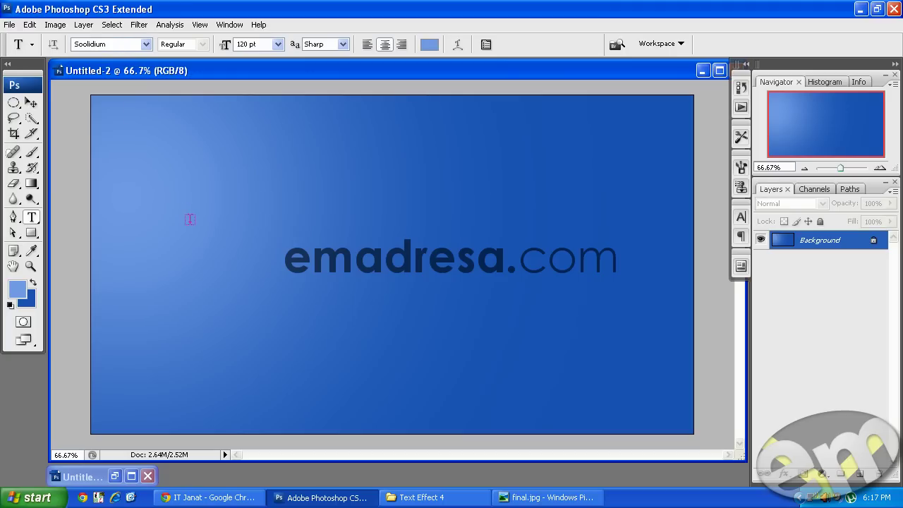
left_click(17, 289)
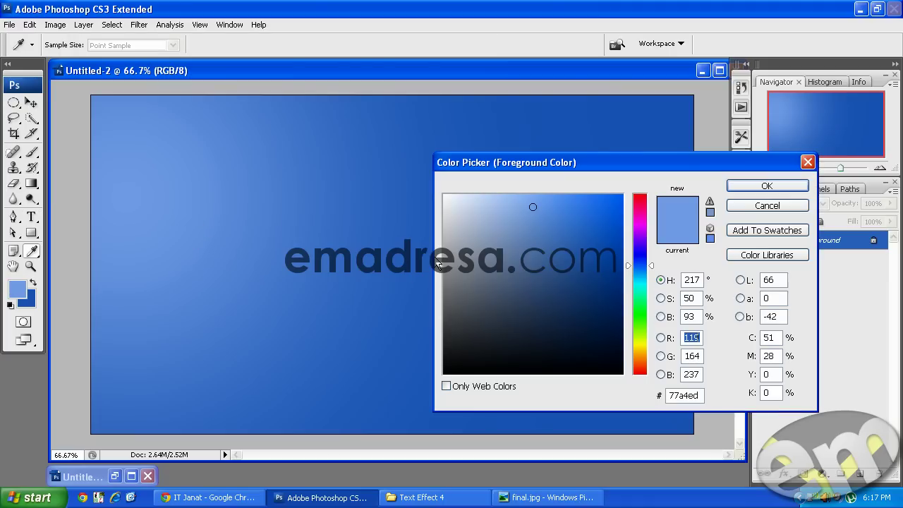
left_click(446, 345)
left_click(446, 354)
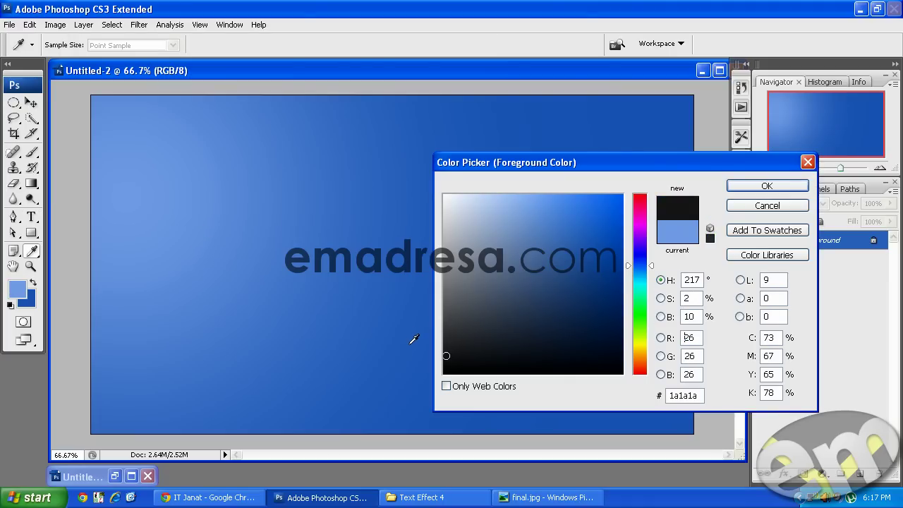
- Type 'emadresa' on the canvas in the near-black colour and commit it
left_click(787, 187)
left_click(264, 261)
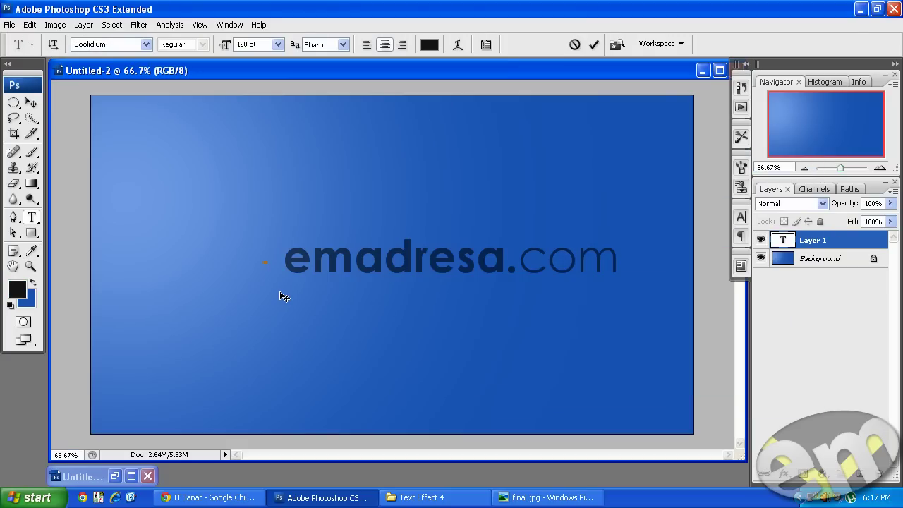
type("emadresa")
left_click(31, 103)
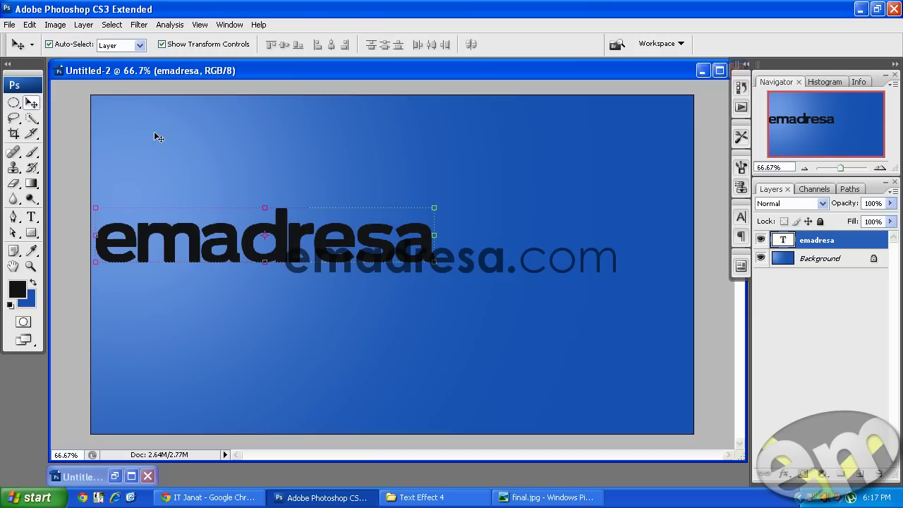
- Centre the emadresa text vertically and horizontally against the Background layer
left_click(835, 258, "shift")
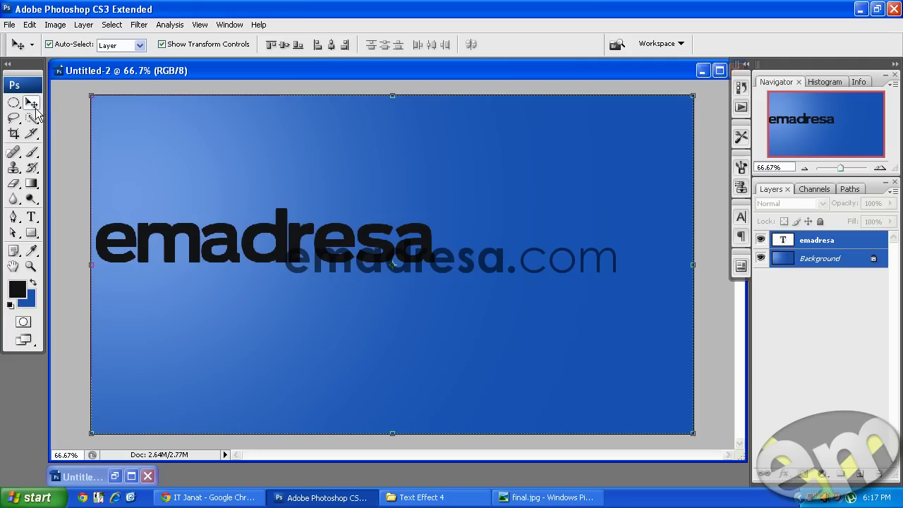
left_click(284, 44)
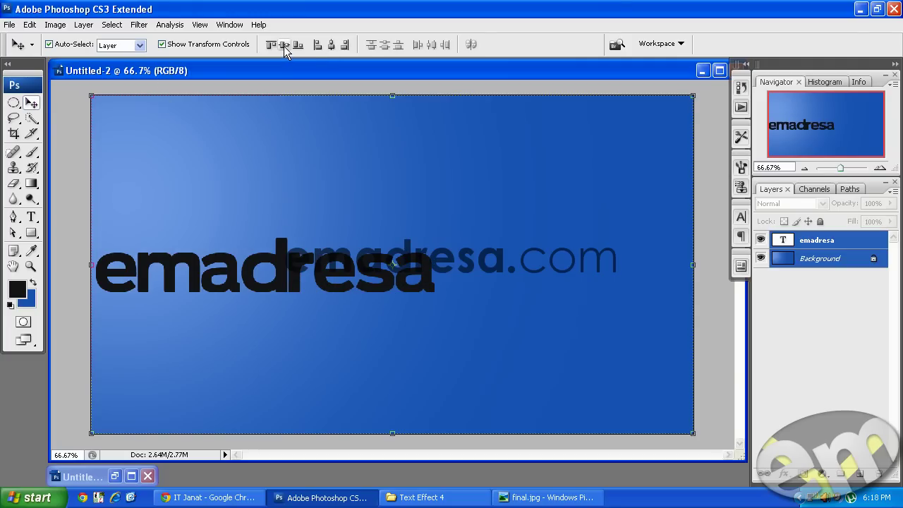
left_click(333, 45)
left_click(362, 139)
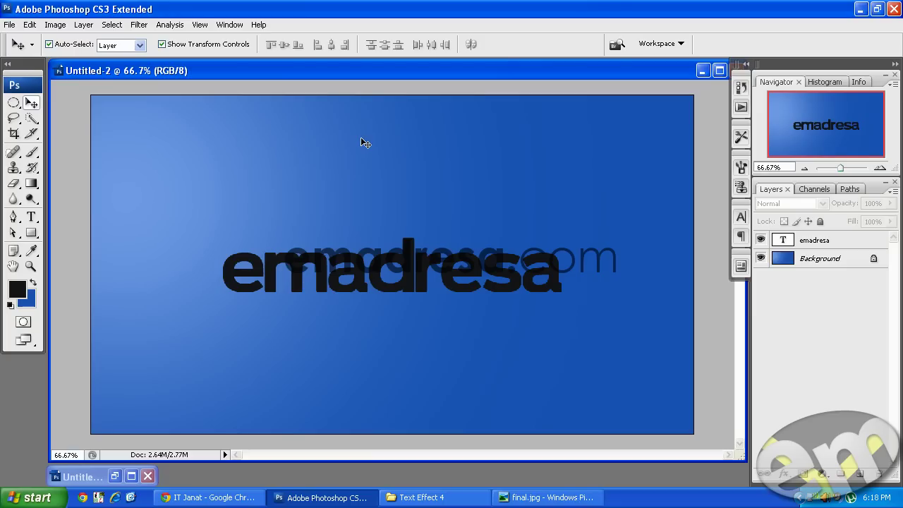
left_click(416, 282)
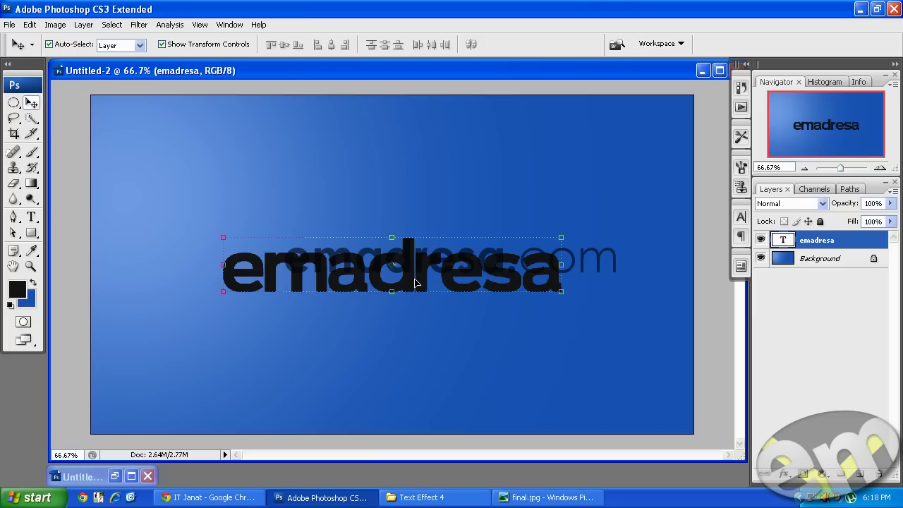
- Alt-drag a duplicate of the emadresa text upward and change its wording to 'emadresa.com'
left_click_drag(415, 282, 414, 171)
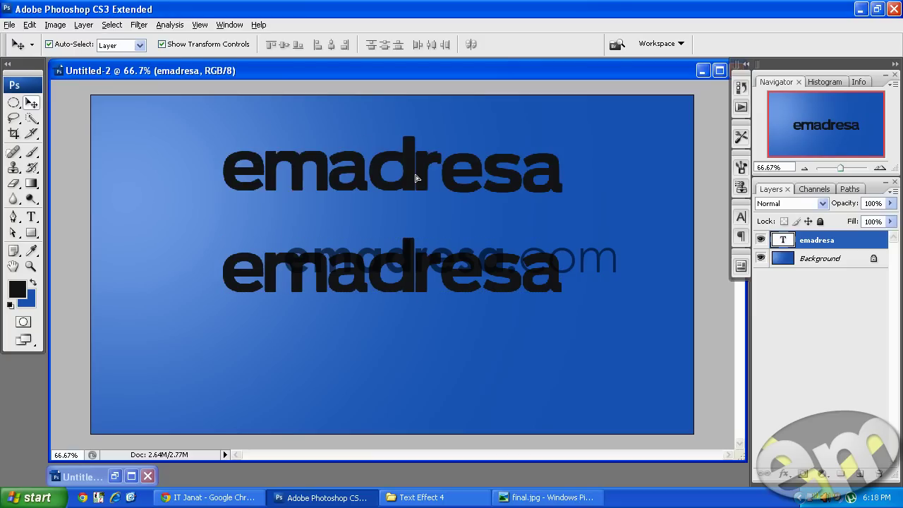
left_click(32, 219)
double_click(360, 161)
type("e")
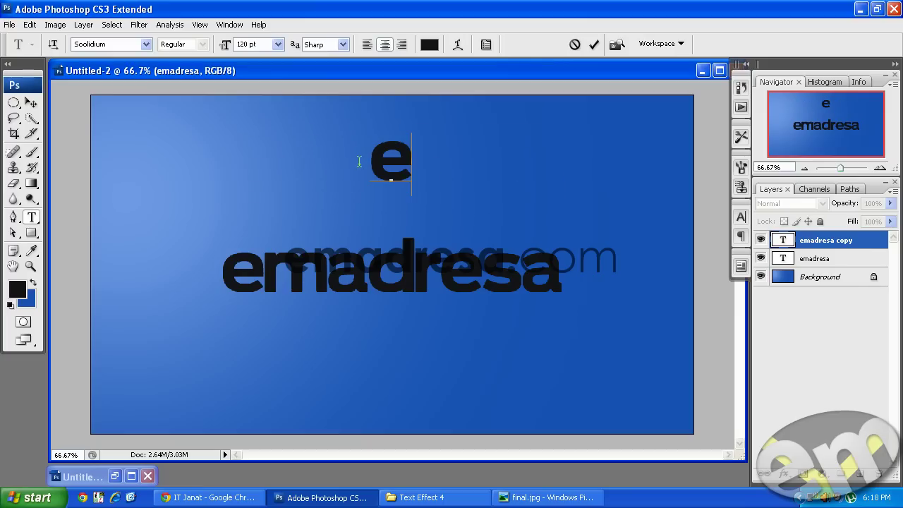
type("madresa")
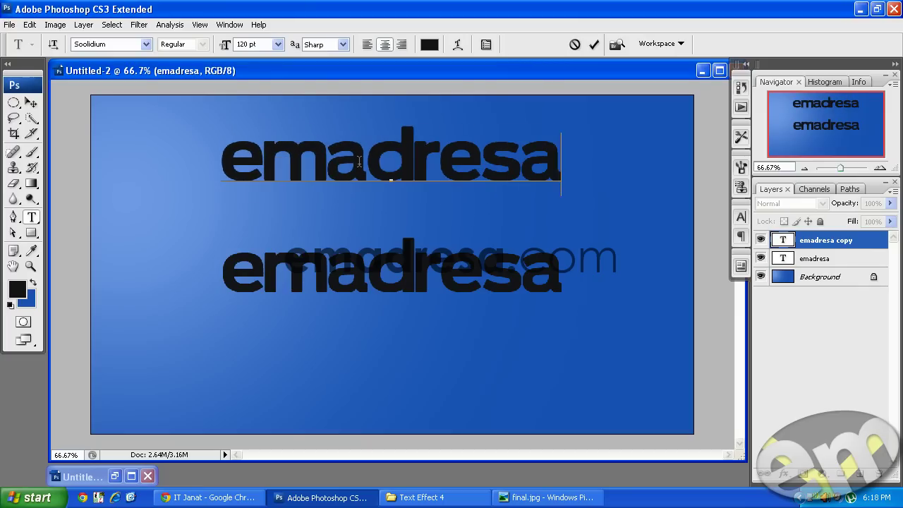
type(".com")
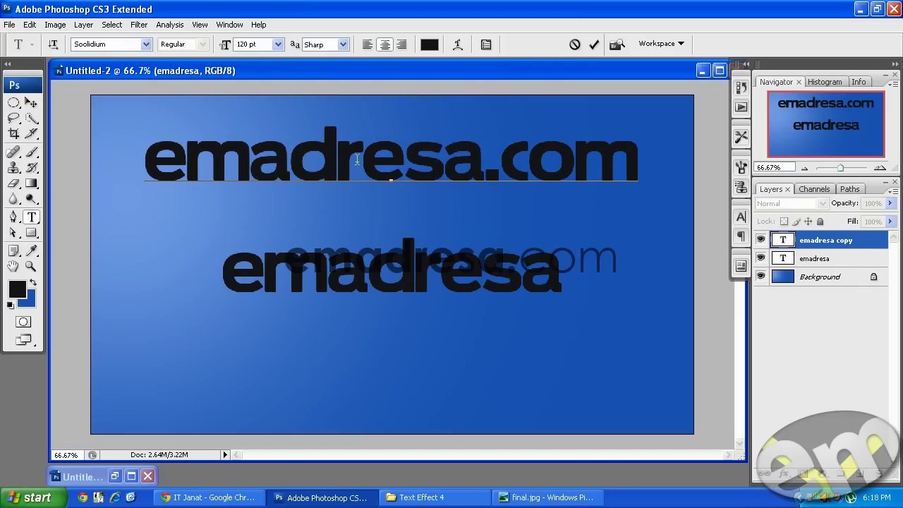
- Set the emadresa.com line to 72 pt and move it near the top of the canvas
triple_click(359, 161)
mouse_move(229, 48)
left_mouse_down()
mouse_move(205, 46)
mouse_move(217, 50)
left_mouse_up()
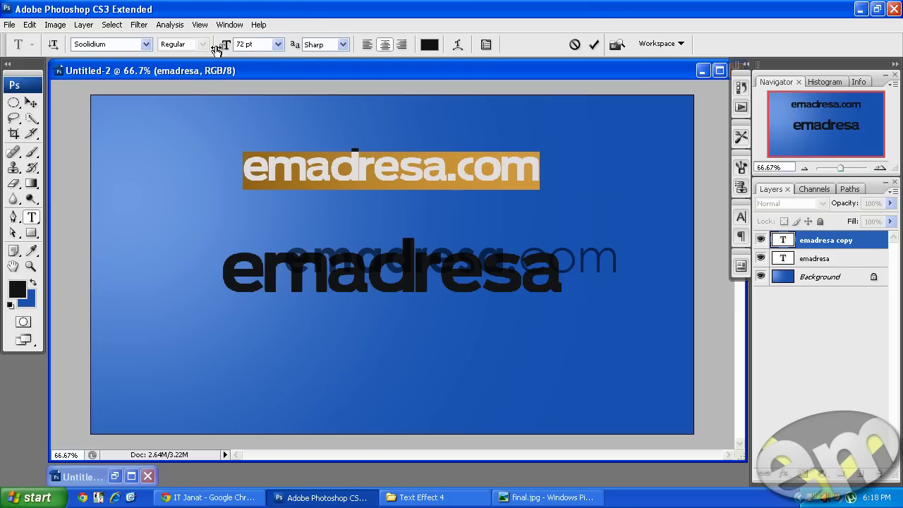
left_click(30, 103)
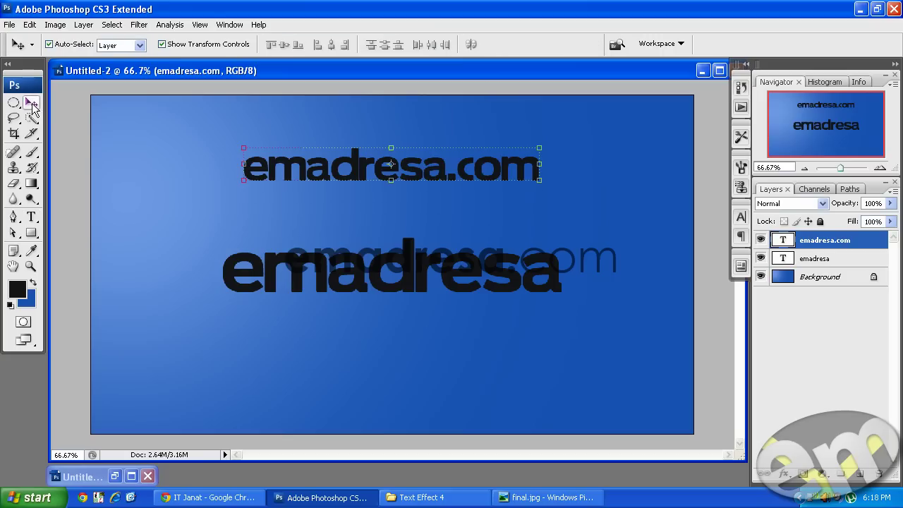
left_click_drag(362, 176, 356, 144)
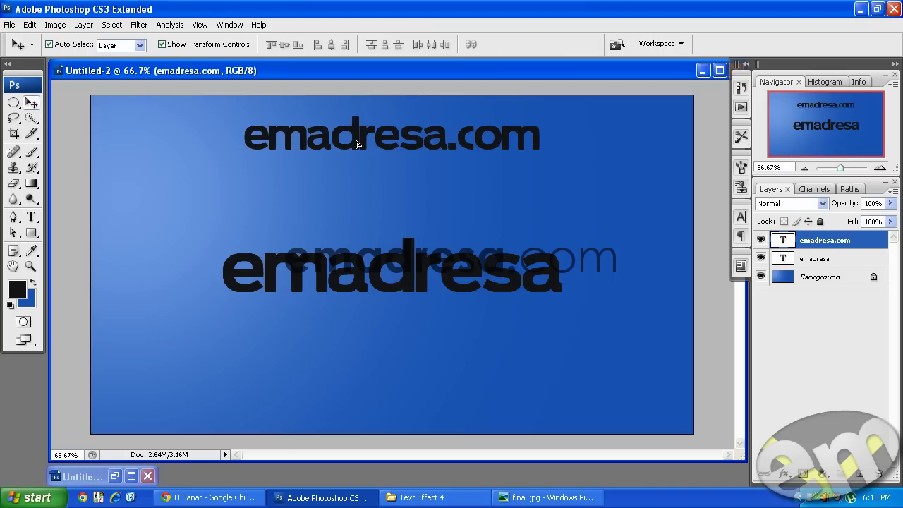
left_click(31, 217)
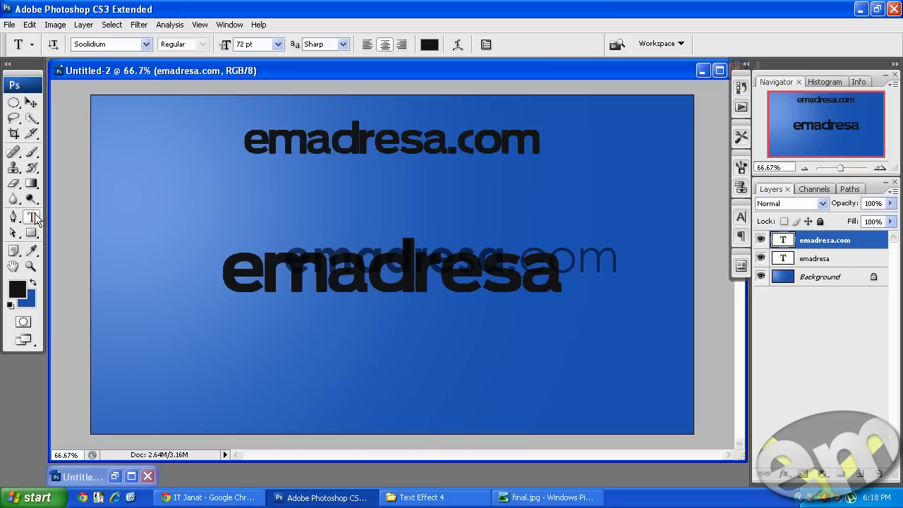
- Select the large emadresa text layer and view the document at Actual Pixels
left_click(31, 103)
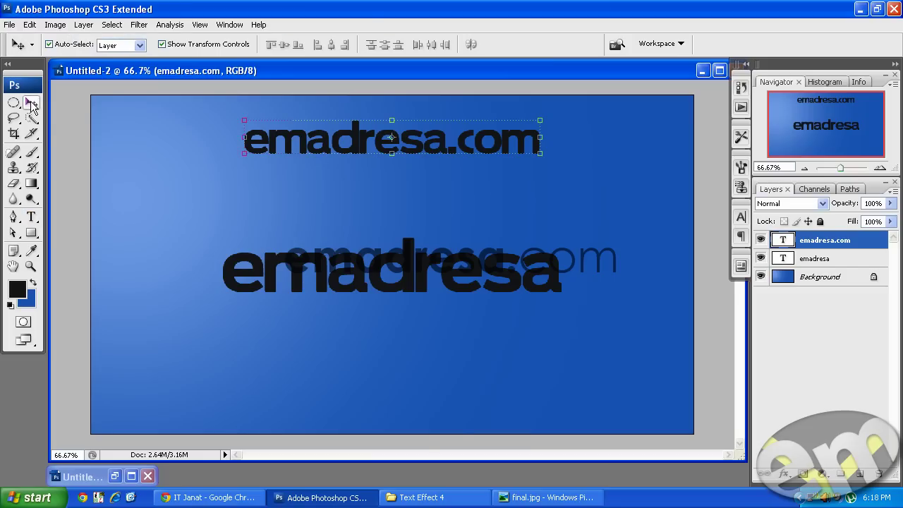
left_click(327, 270)
left_click(30, 266)
left_click(272, 44)
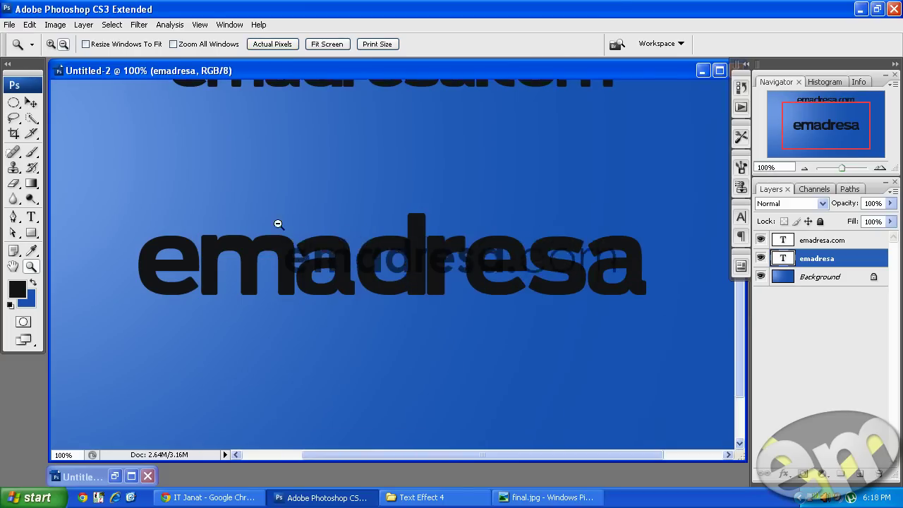
scroll(279, 223, "up", 3)
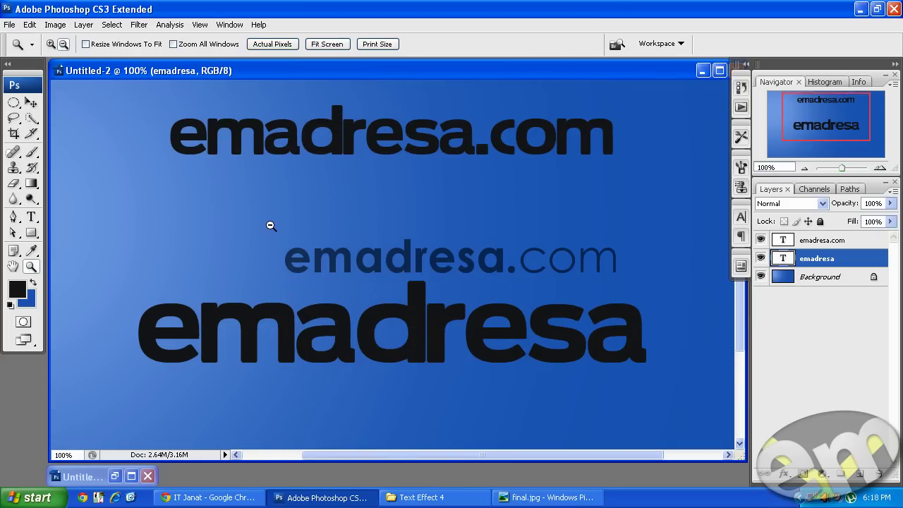
- Compare the document with the finished final.jpg reference image, then return to it
left_click(31, 103)
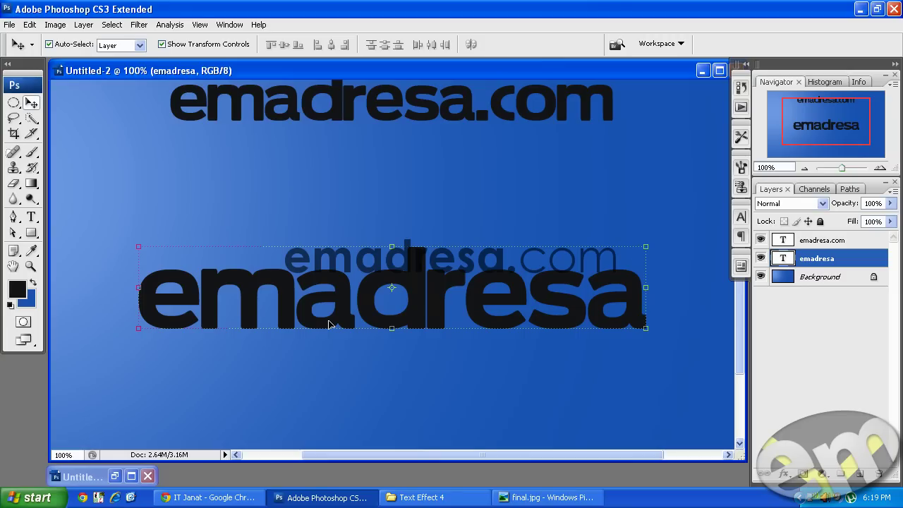
key("alt+Tab")
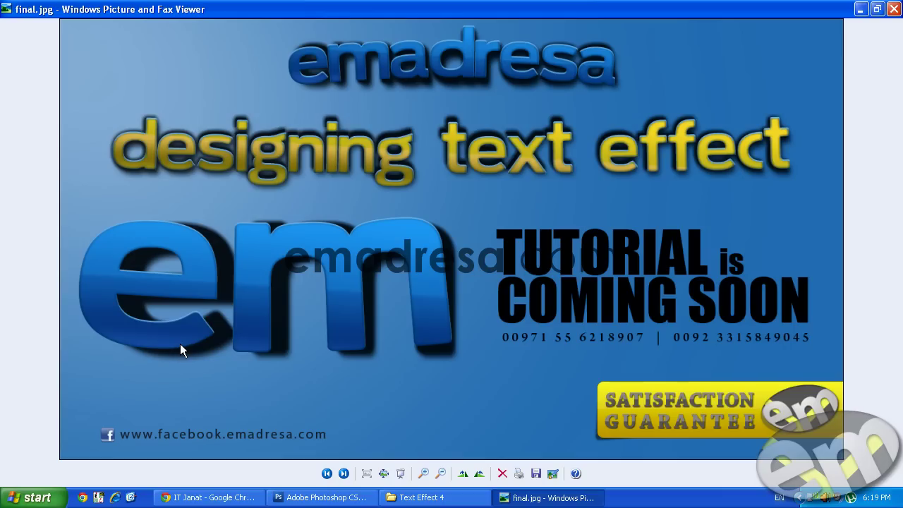
key("alt+Tab")
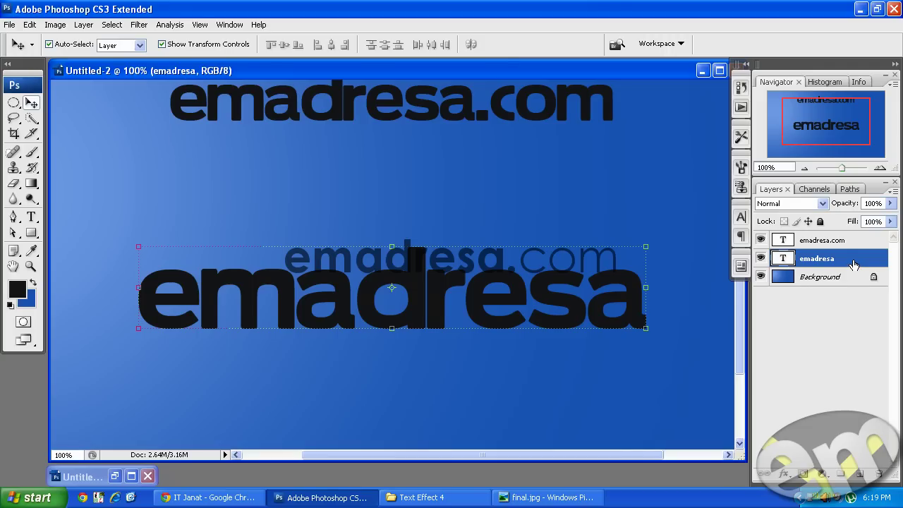
- Set the emadresa layer's Fill to 0% and its Opacity to about 80%
left_click_drag(855, 225, 788, 224)
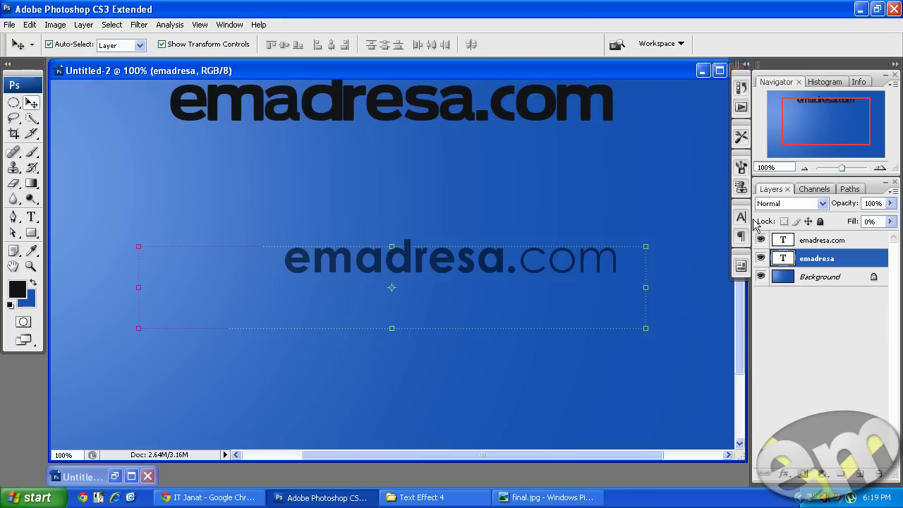
left_click_drag(856, 210, 839, 211)
- Enable a Drop Shadow on the emadresa layer with colour 1a1a1a
double_click(857, 258)
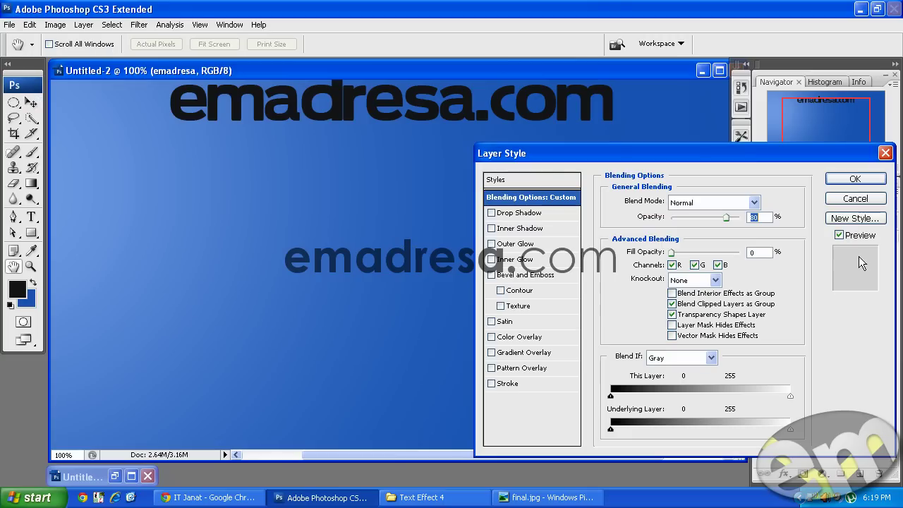
mouse_move(526, 153)
left_mouse_down()
mouse_move(593, 110)
mouse_move(569, 102)
left_mouse_up()
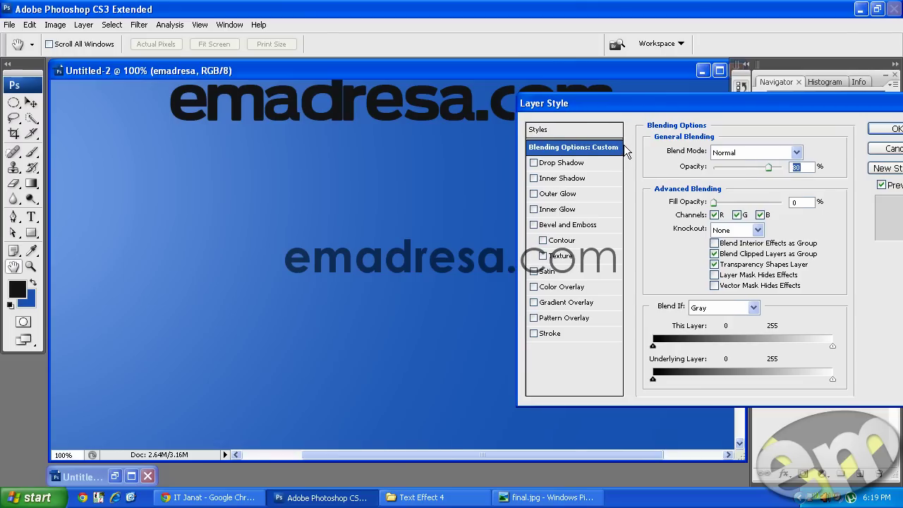
left_click(540, 167)
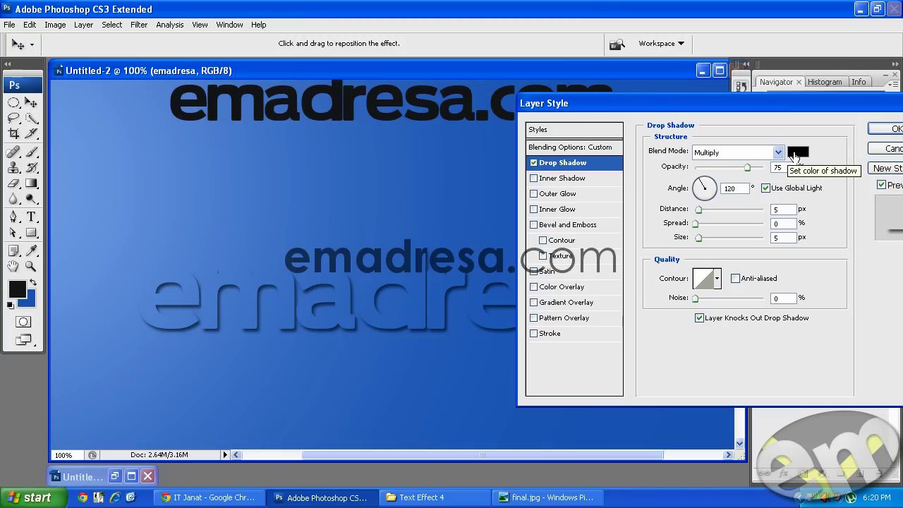
left_click(798, 154)
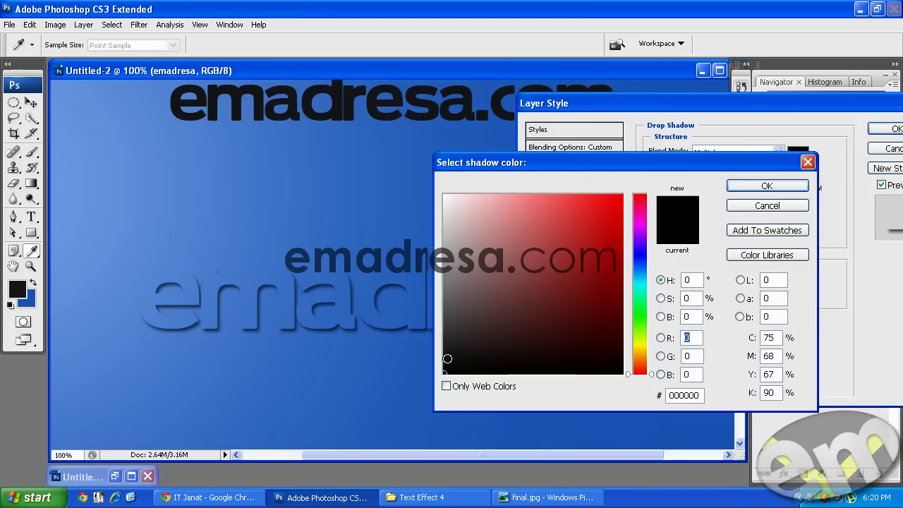
left_click(445, 357)
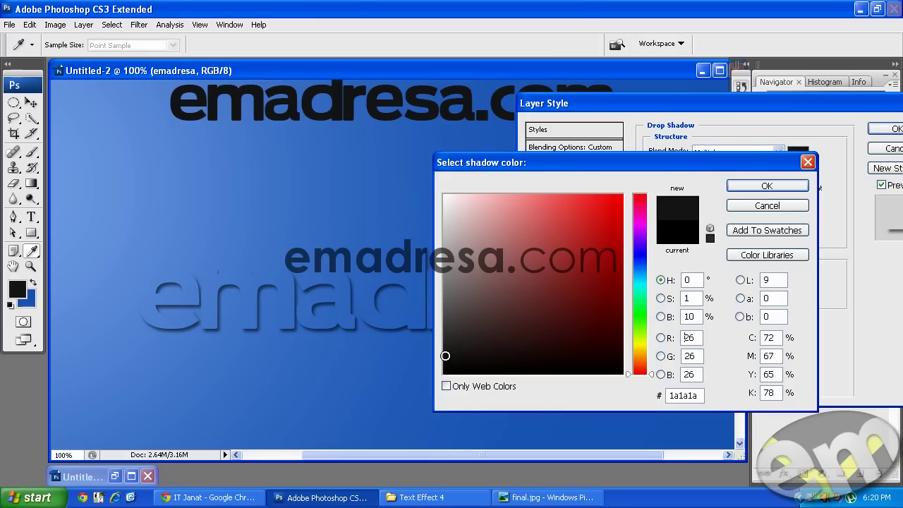
left_click(750, 187)
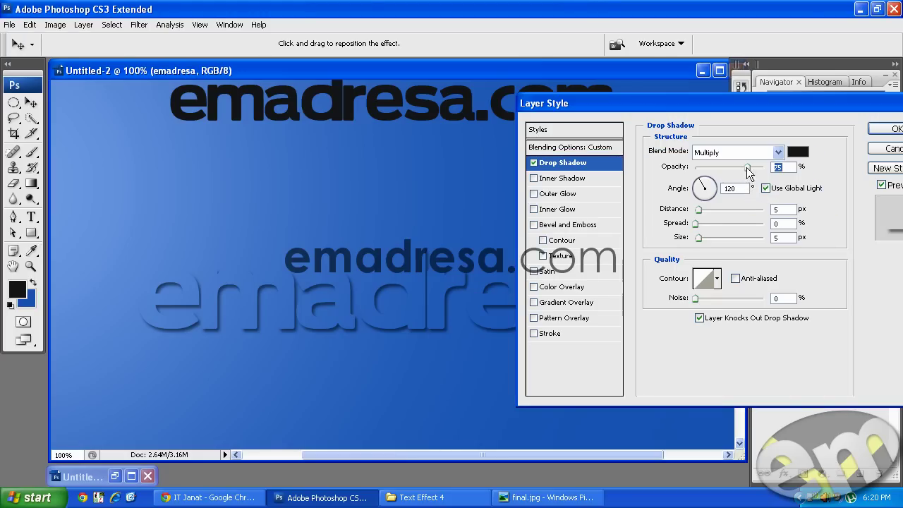
- Set the shadow to 100% opacity, 10 px distance and 100% spread, and apply it
left_click_drag(747, 168, 769, 171)
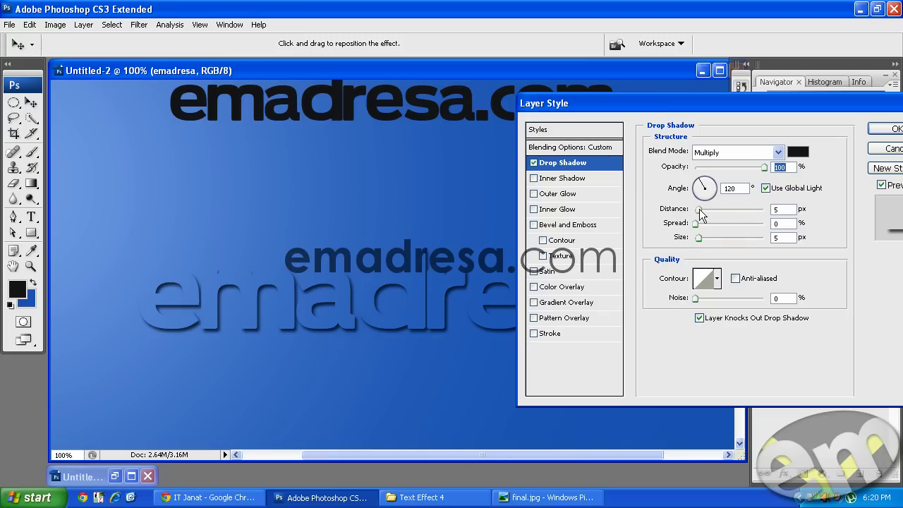
left_click_drag(699, 210, 702, 211)
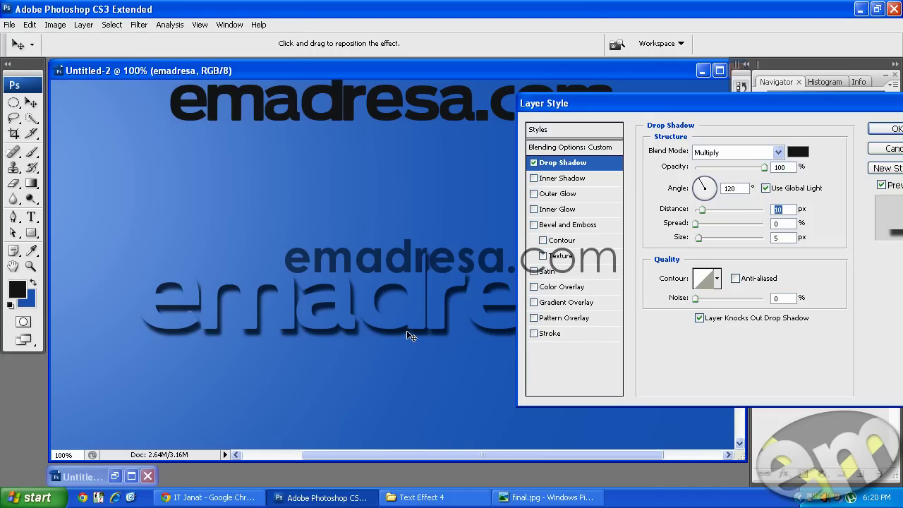
left_click(695, 224)
left_click_drag(695, 223, 768, 223)
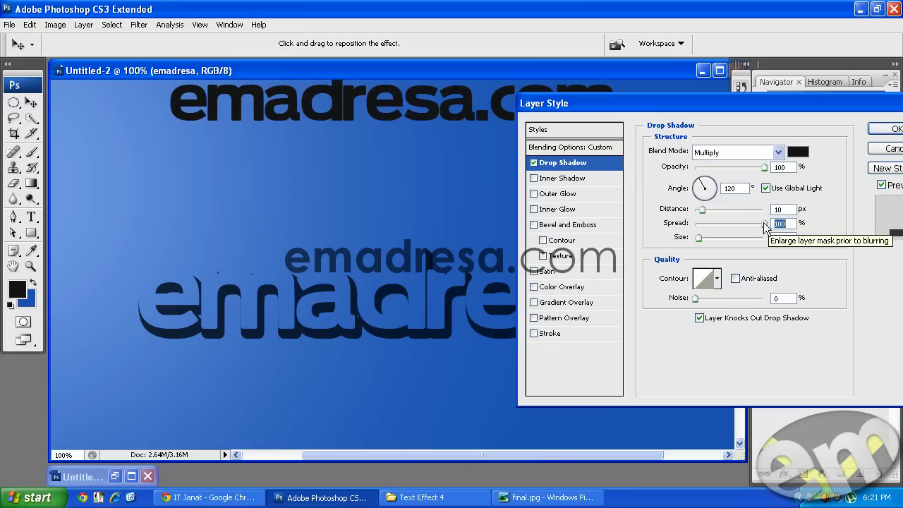
left_click(893, 129)
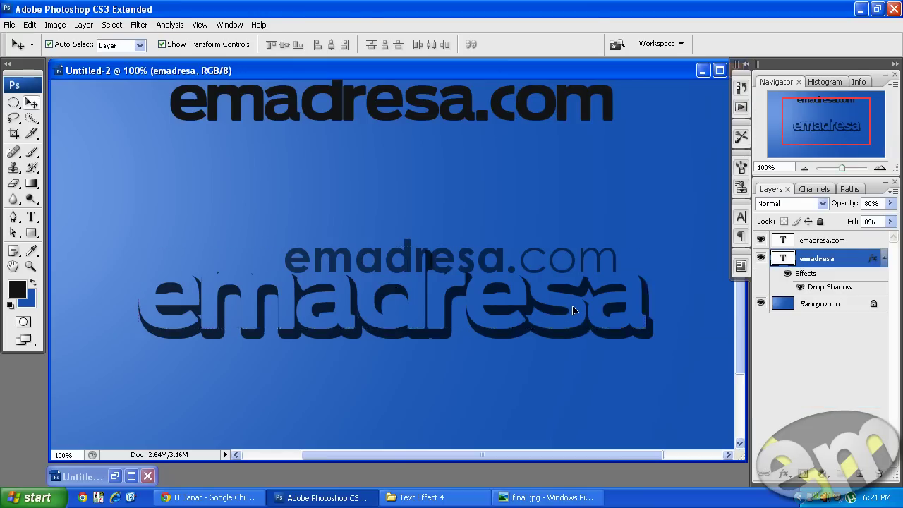
mouse_move(573, 311)
left_mouse_down()
mouse_move(559, 204)
mouse_move(570, 206)
left_mouse_up()
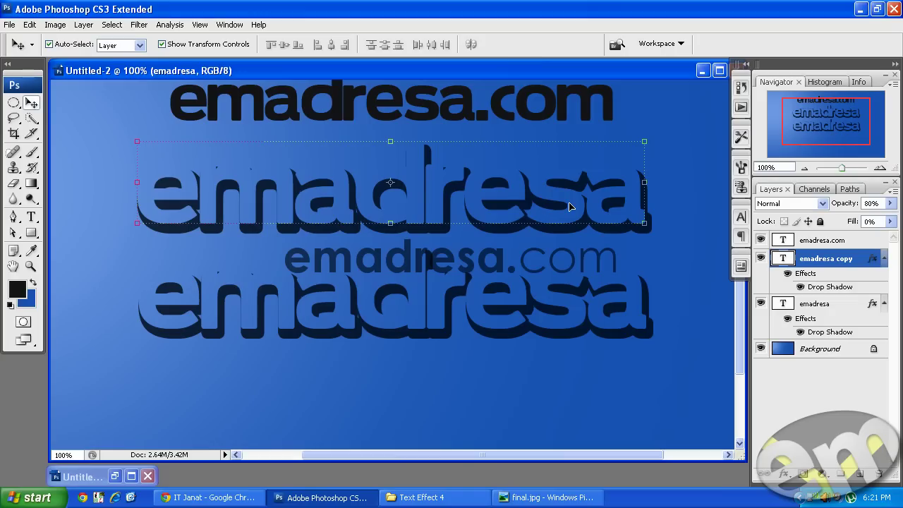
double_click(861, 288)
left_click(703, 181)
mouse_move(704, 185)
left_mouse_down()
mouse_move(712, 199)
mouse_move(698, 191)
left_mouse_up()
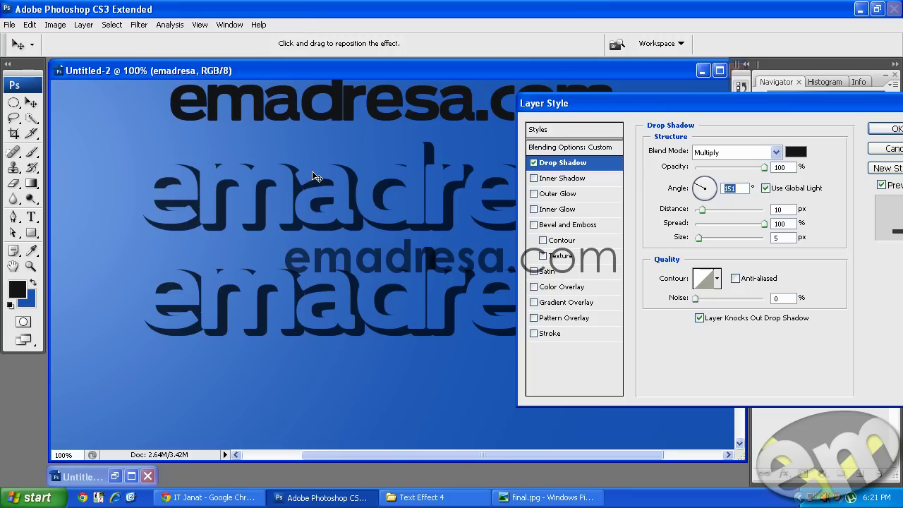
type("120")
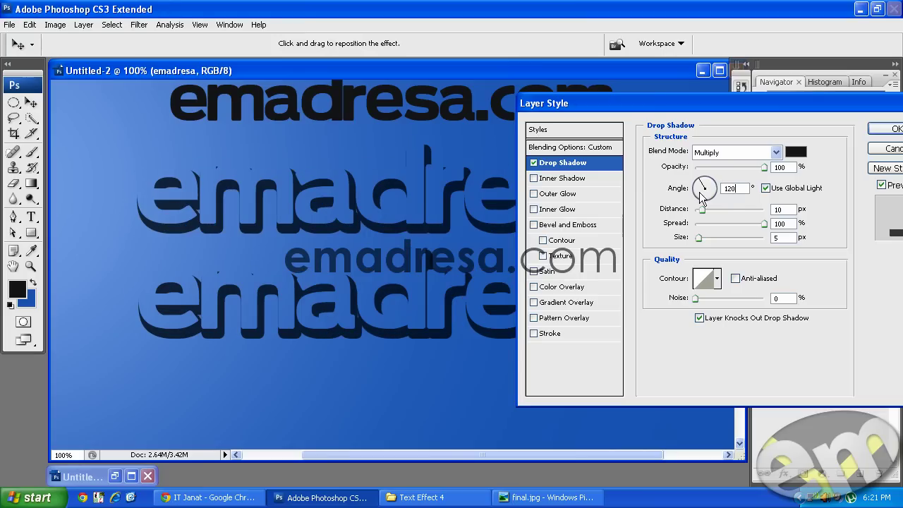
left_click(891, 130)
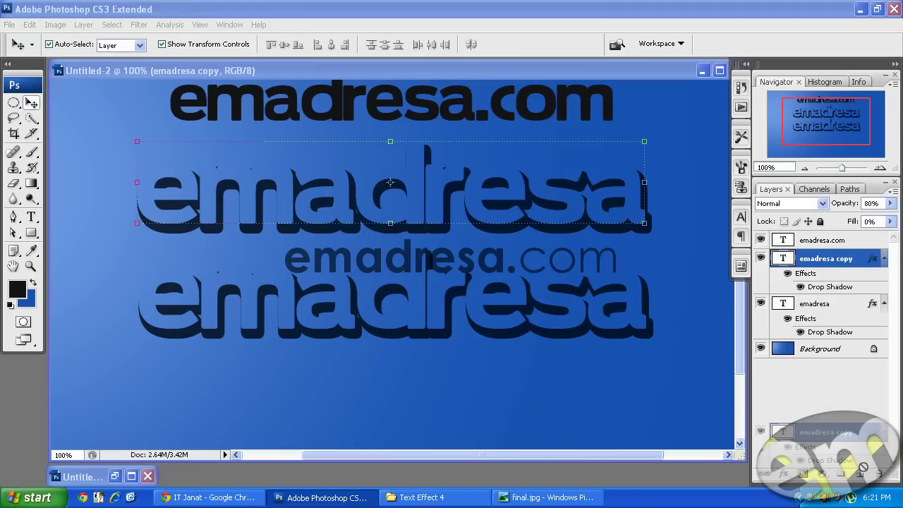
left_click_drag(840, 260, 879, 477)
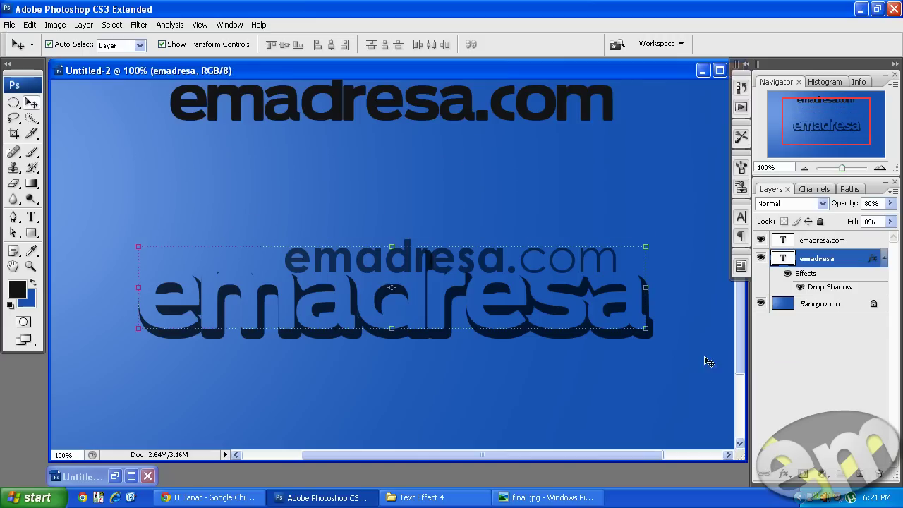
- Change the emadresa drop shadow to 0 spread with an anti-aliased contour, and enable Outer Glow
double_click(866, 287)
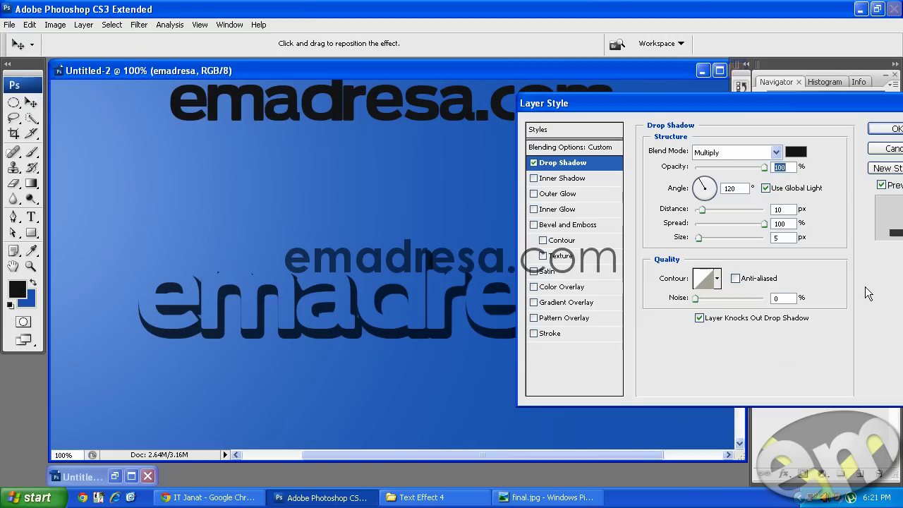
mouse_move(764, 223)
left_mouse_down()
mouse_move(695, 223)
mouse_move(703, 238)
left_mouse_up()
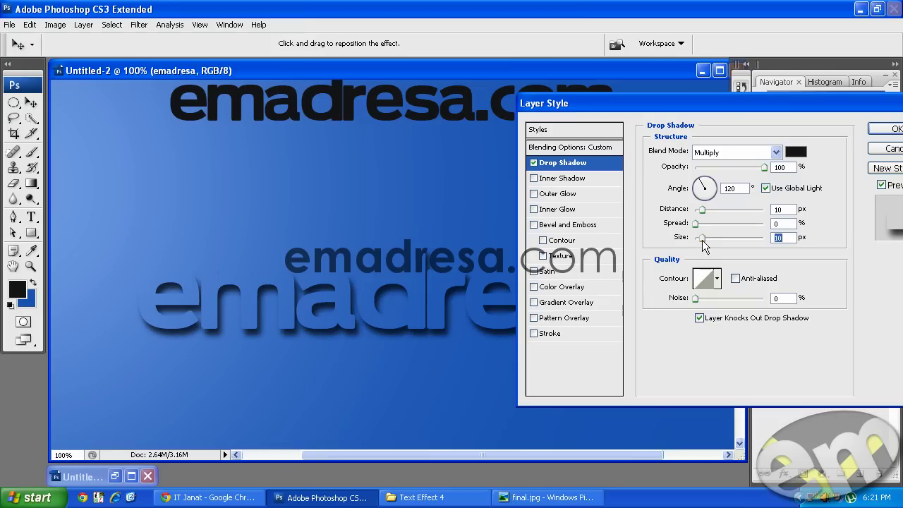
left_click(738, 283)
left_click(551, 194)
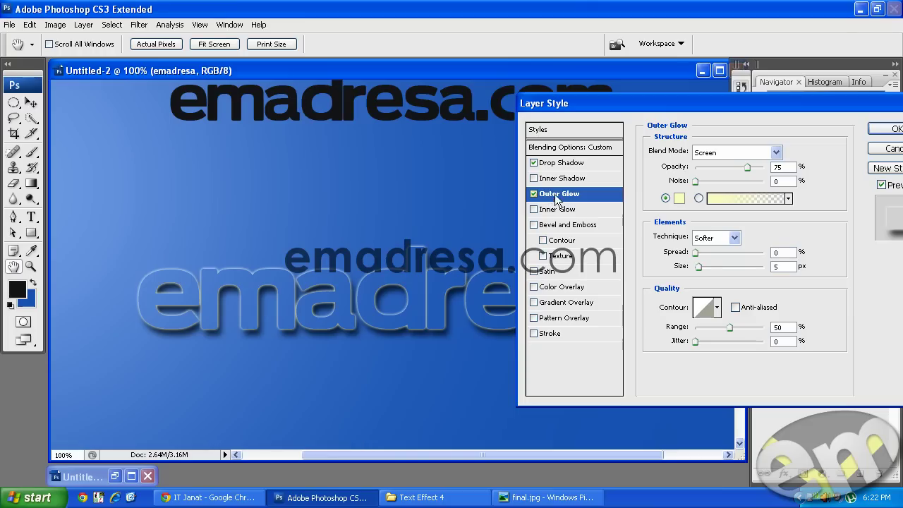
- Make the outer glow dark grey 1e1e1e, Multiply blend, 100% opacity, with 18 noise
left_click(679, 199)
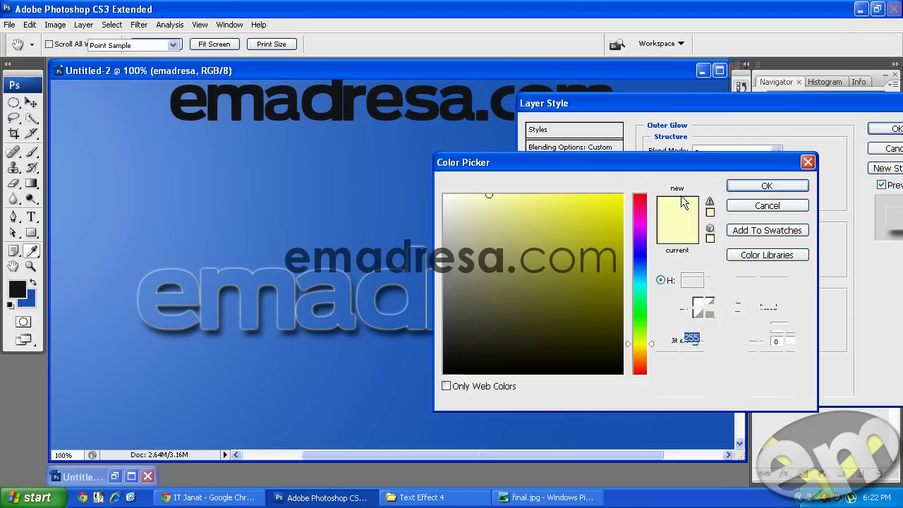
left_click(444, 354)
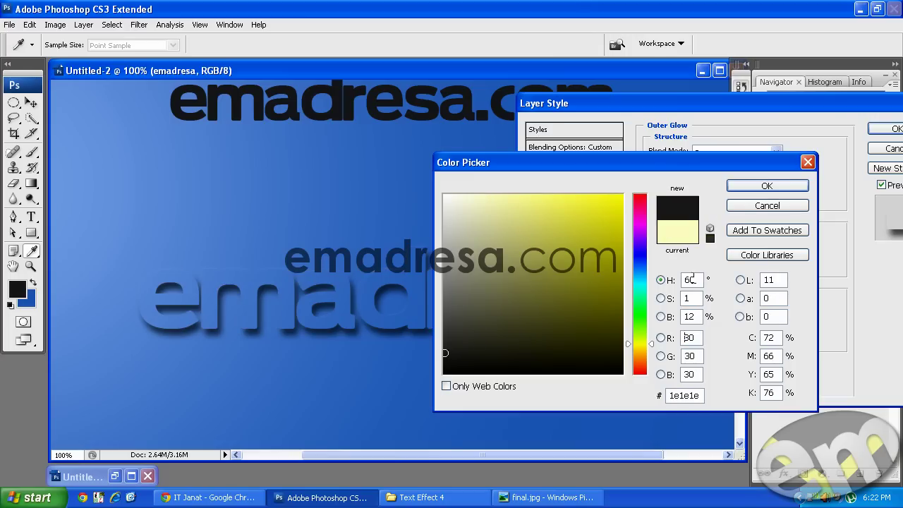
left_click(766, 185)
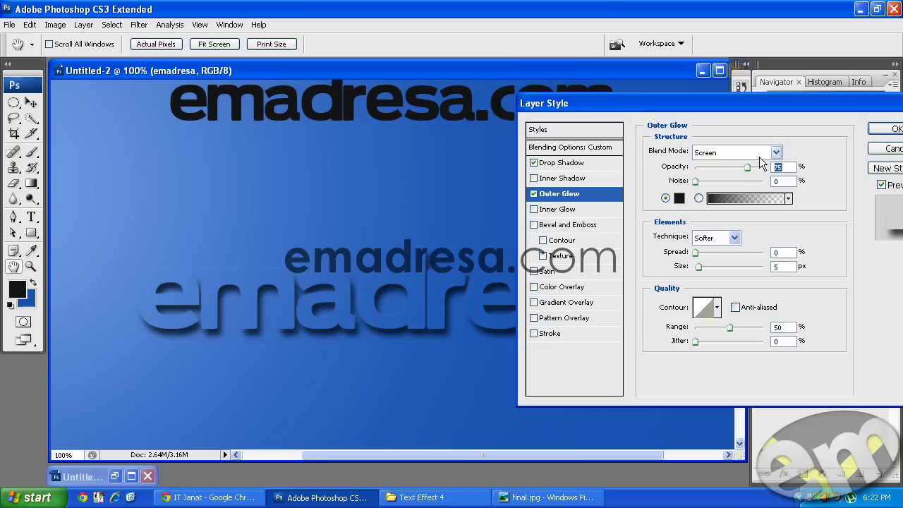
left_click(753, 153)
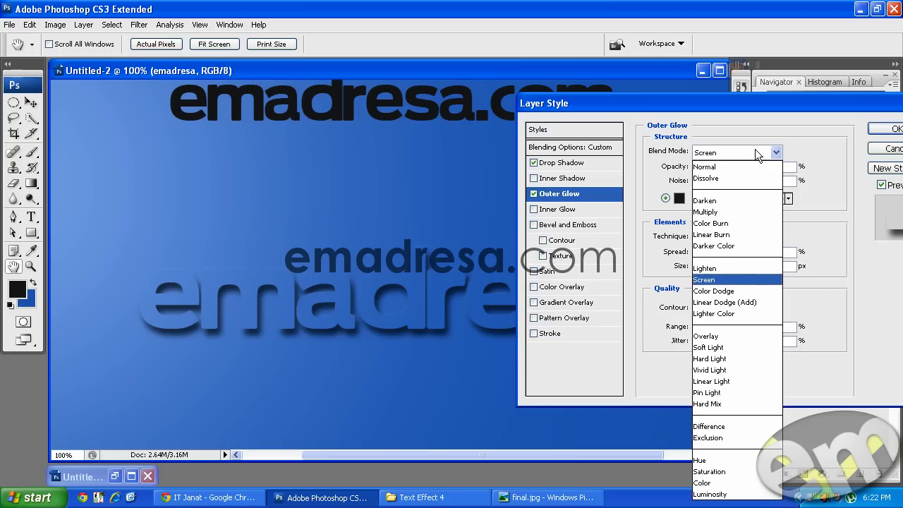
left_click(743, 209)
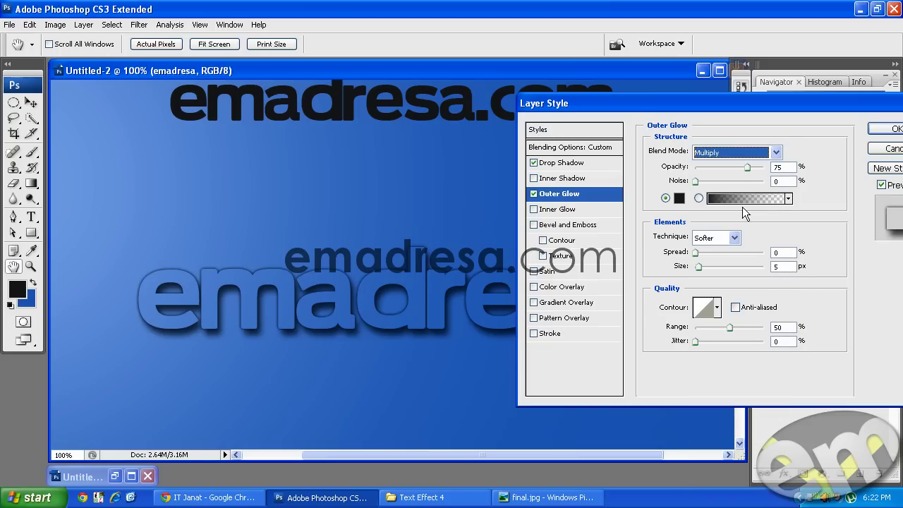
left_click_drag(746, 169, 835, 166)
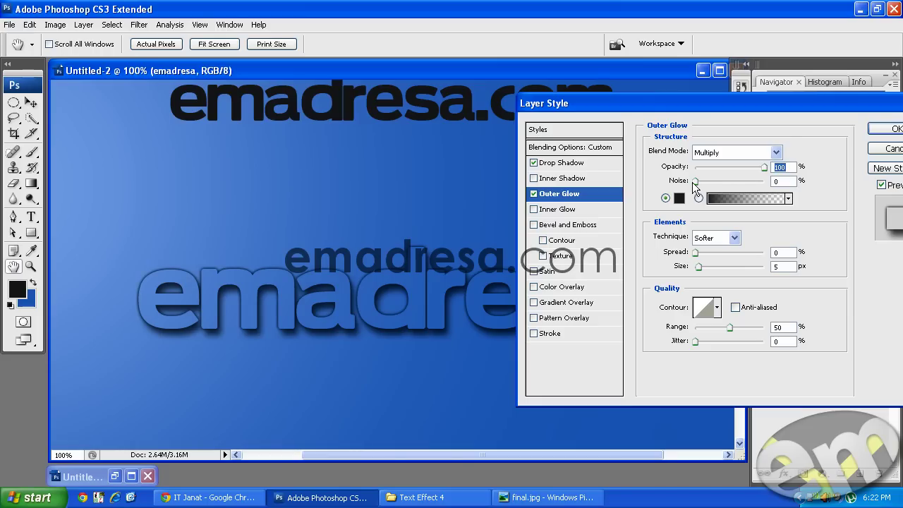
mouse_move(695, 181)
left_mouse_down()
mouse_move(705, 181)
mouse_move(656, 182)
left_mouse_up()
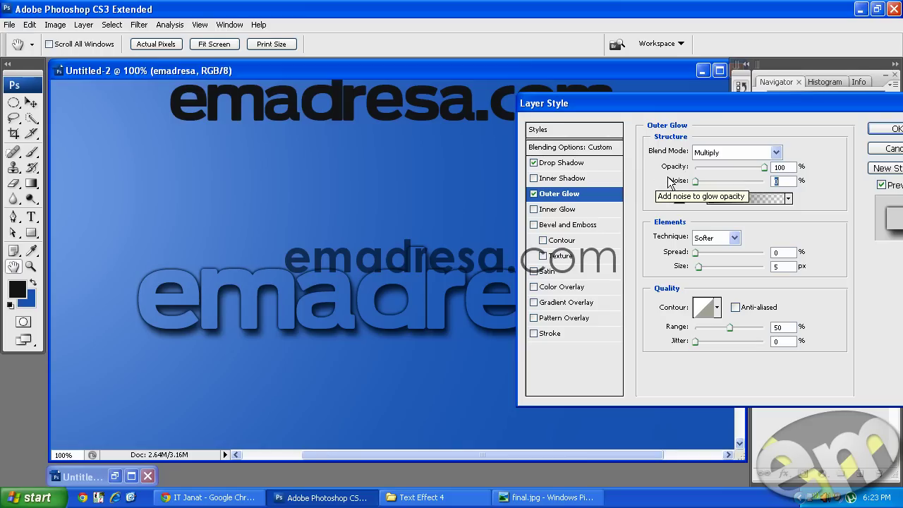
- Set the outer glow size to 9 px with a rounded, anti-aliased contour
left_click(701, 268)
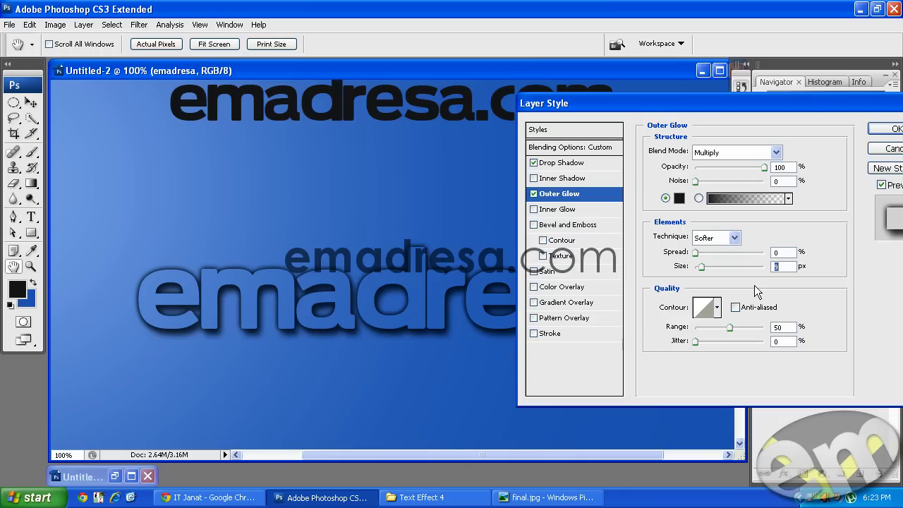
left_click(718, 307)
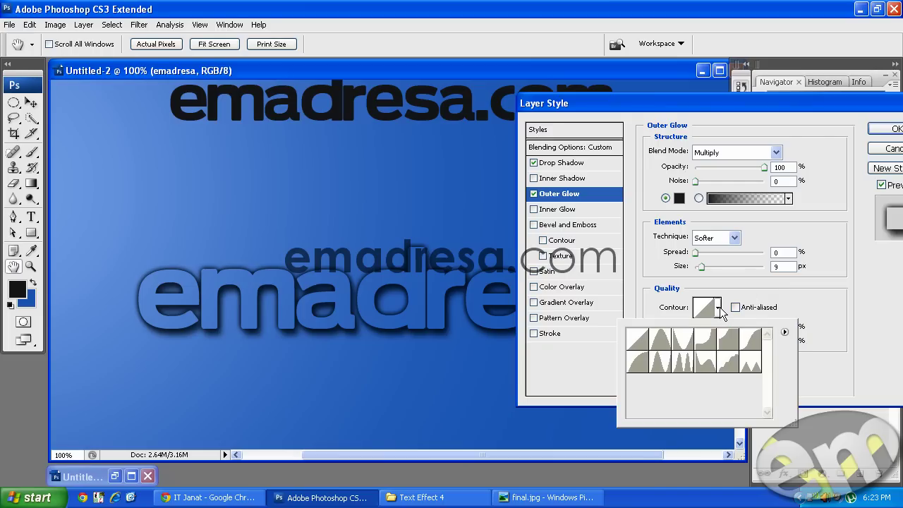
left_click(638, 361)
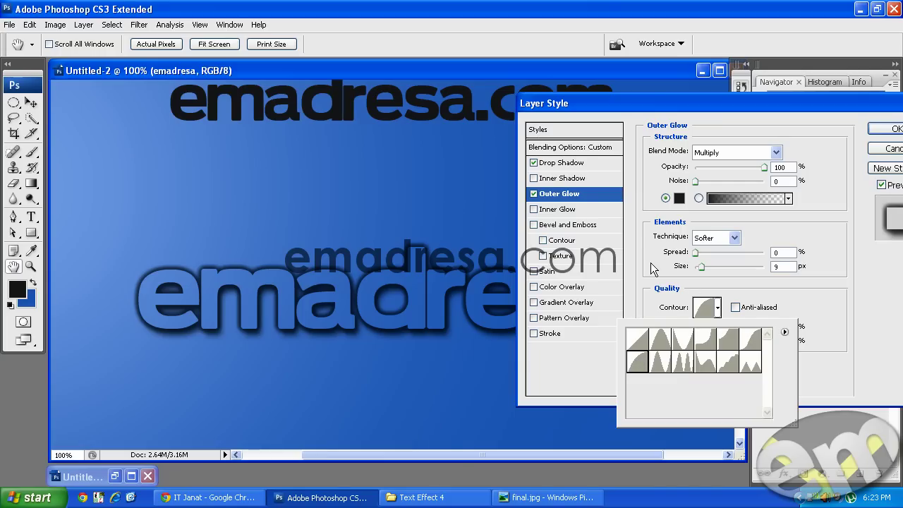
left_click(661, 316)
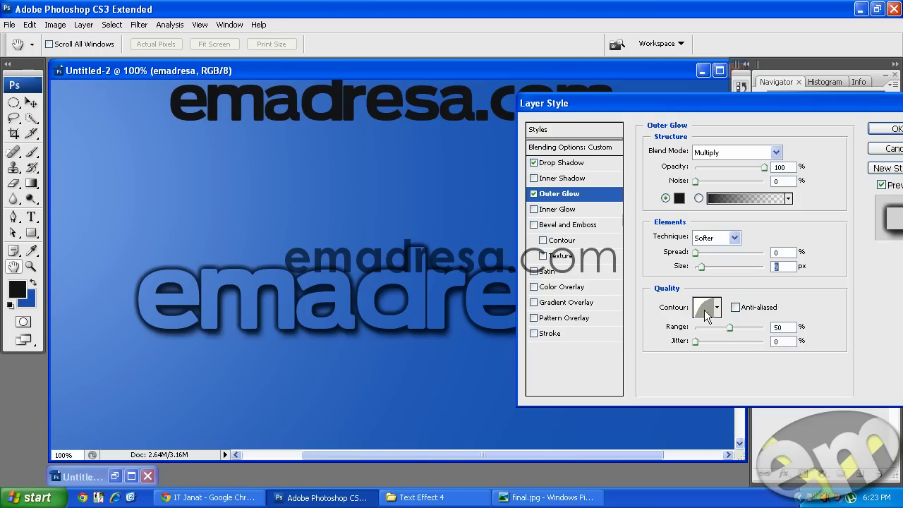
left_click(735, 308)
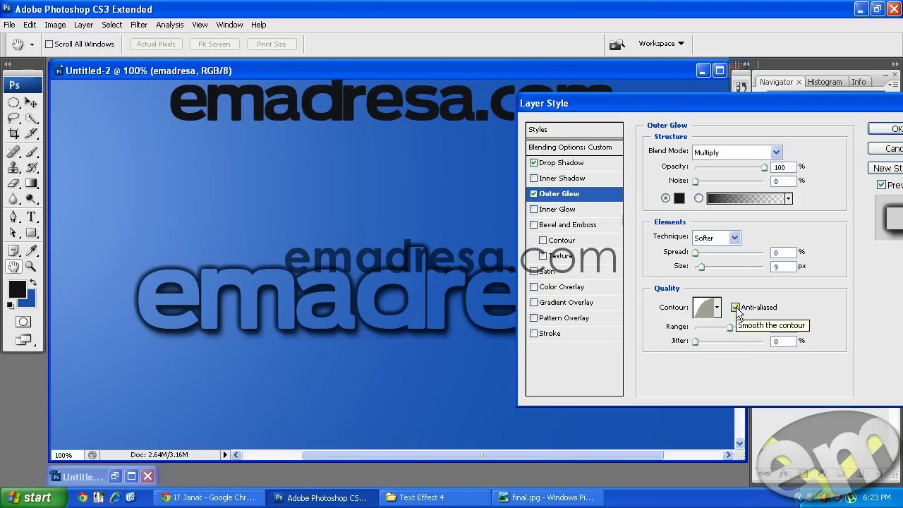
left_click(735, 307)
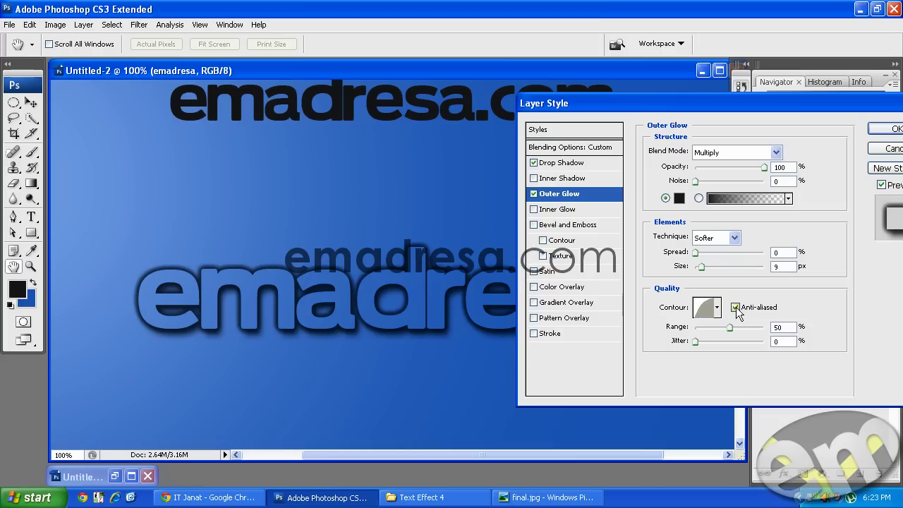
left_click(735, 307)
- Add a #101010 Multiply Color Overlay to the emadresa text and apply the layer style
left_click(559, 289)
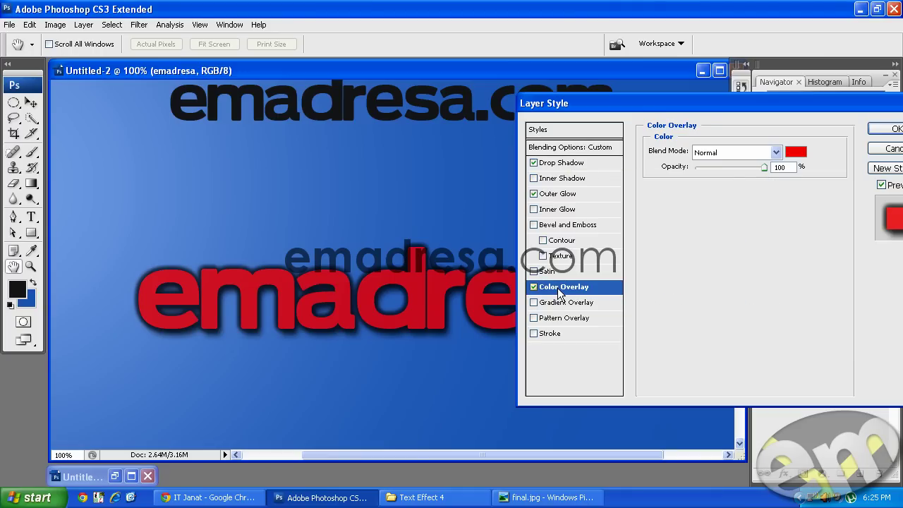
left_click(795, 152)
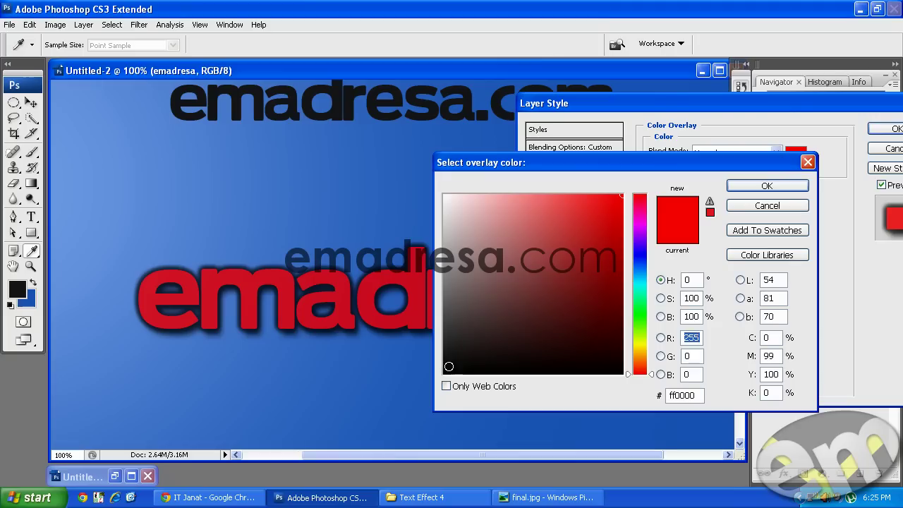
left_click(446, 364)
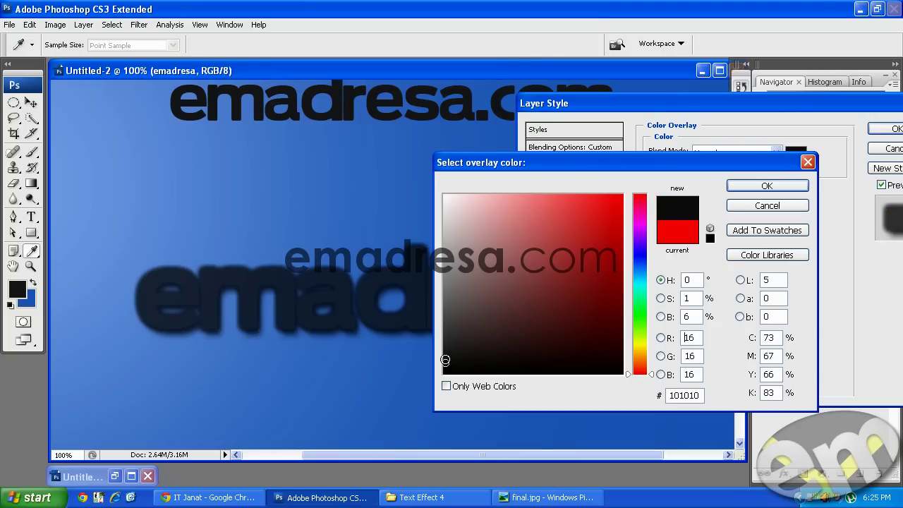
left_click(782, 185)
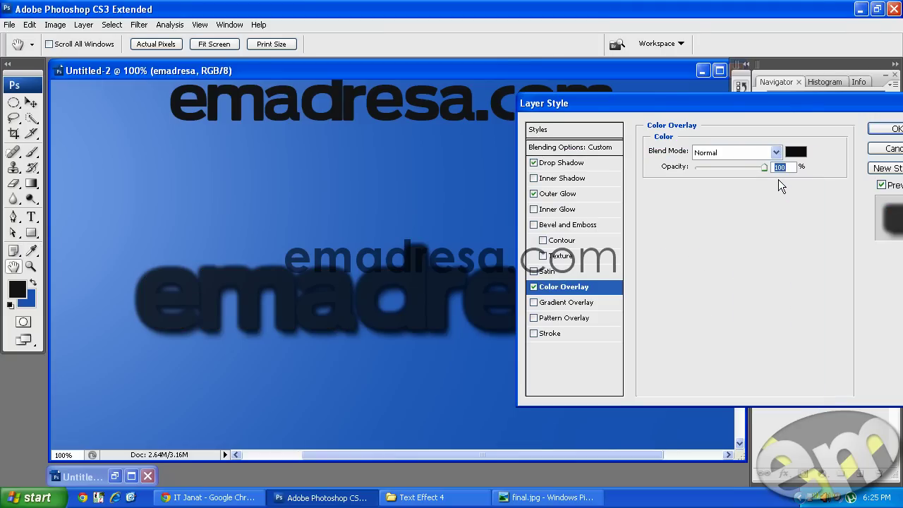
left_click(765, 153)
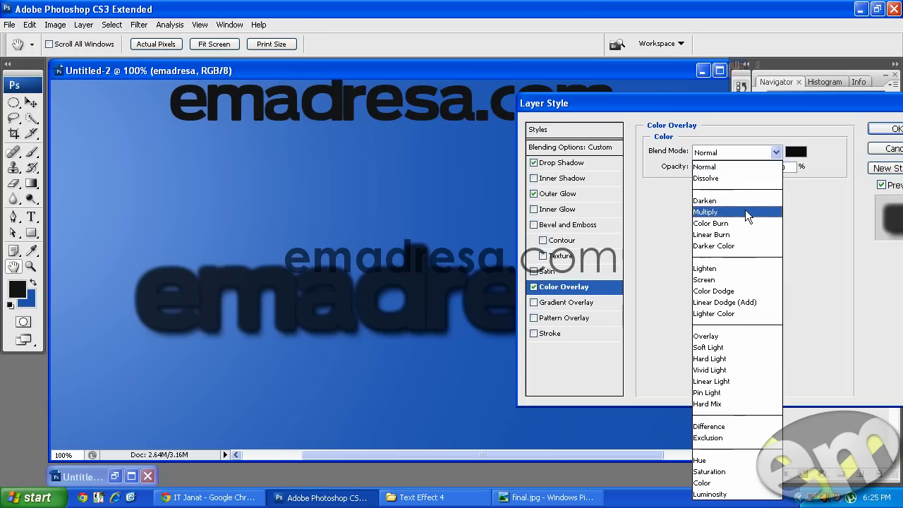
left_click(745, 209)
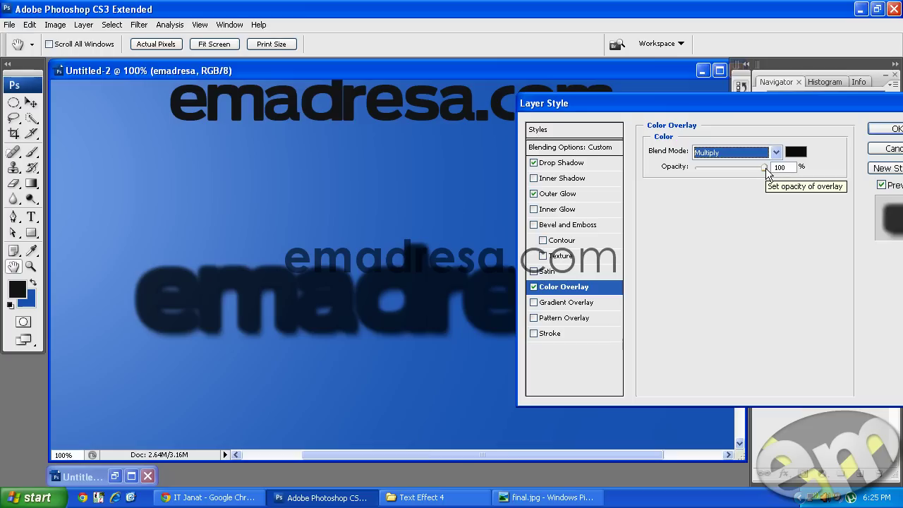
left_click(881, 131)
left_click(882, 131)
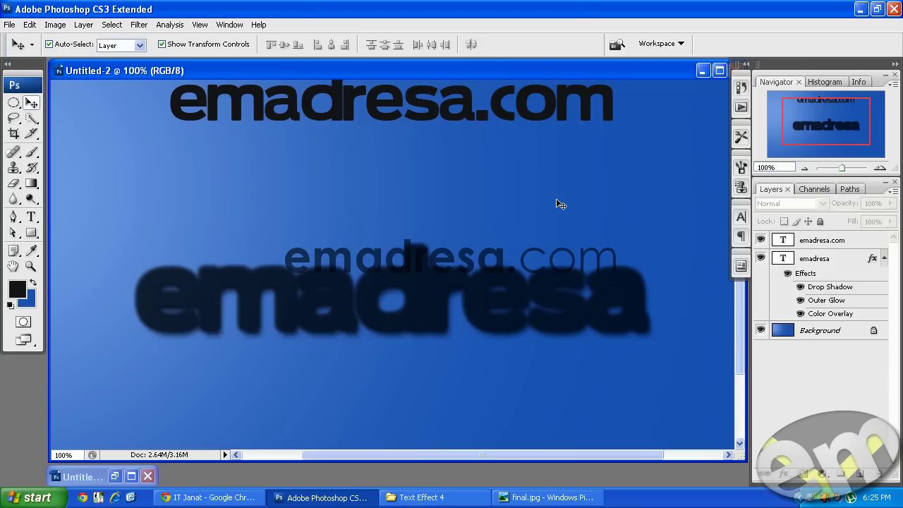
double_click(834, 262)
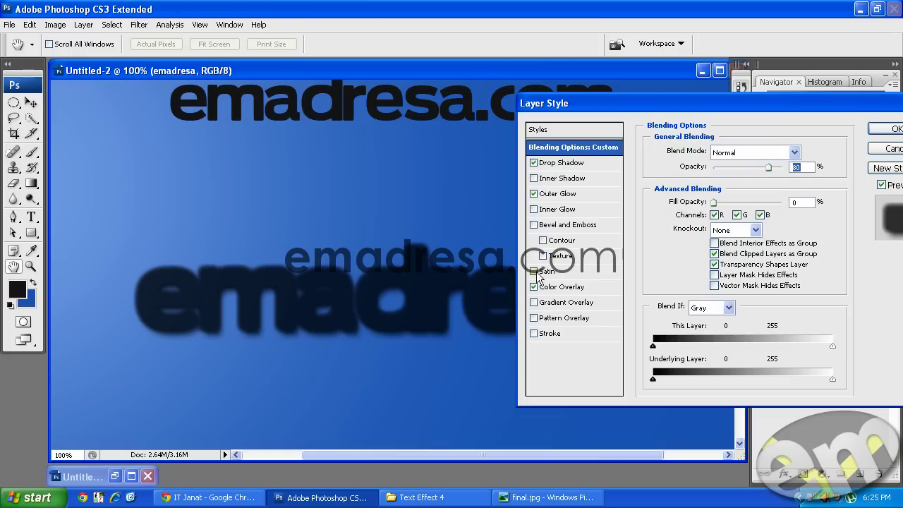
left_click(564, 288)
left_click(731, 151)
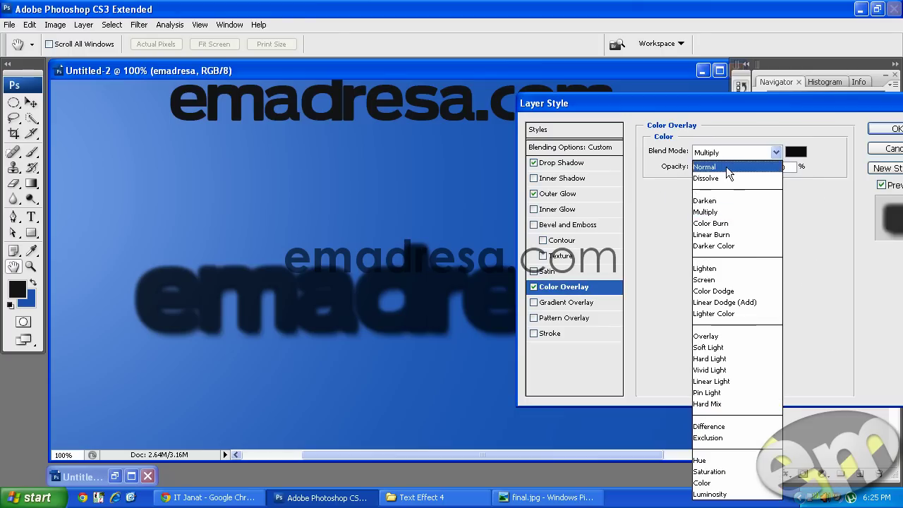
left_click(726, 166)
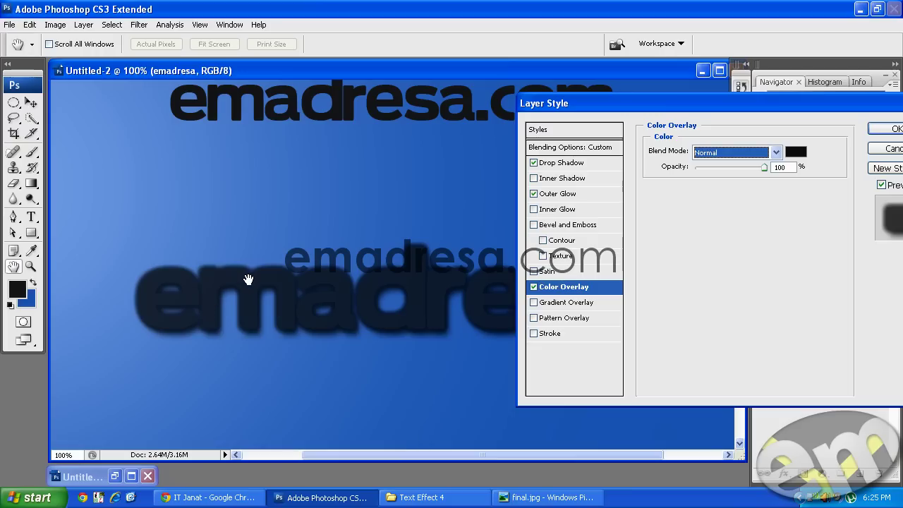
left_click(734, 152)
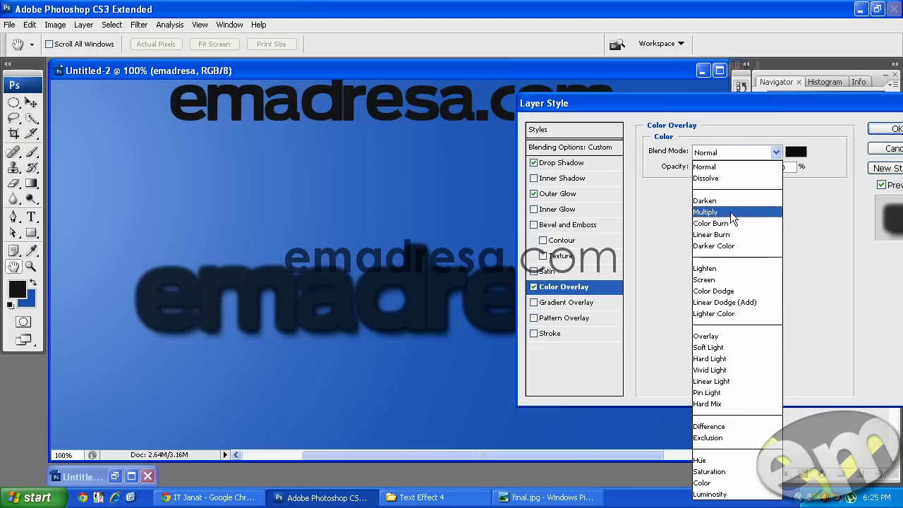
left_click(733, 212)
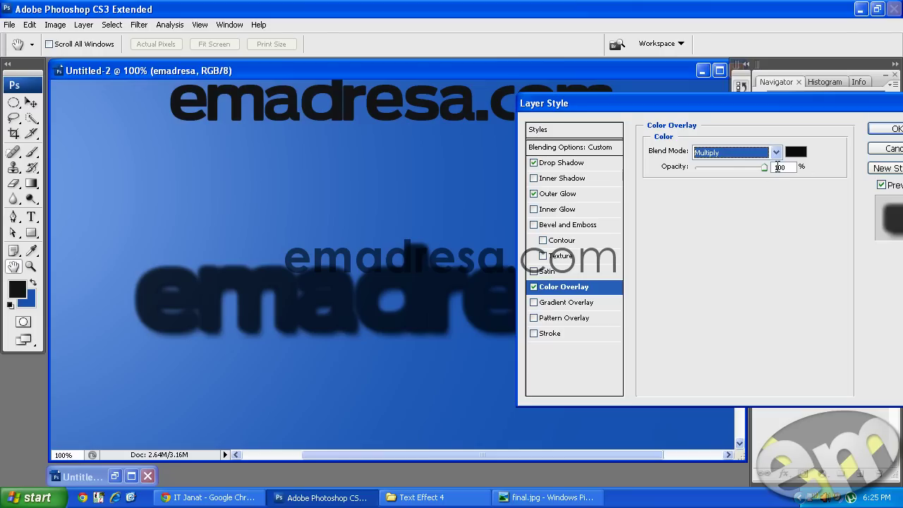
mouse_move(766, 171)
left_mouse_down()
mouse_move(742, 173)
mouse_move(780, 169)
mouse_move(719, 169)
mouse_move(804, 171)
left_mouse_up()
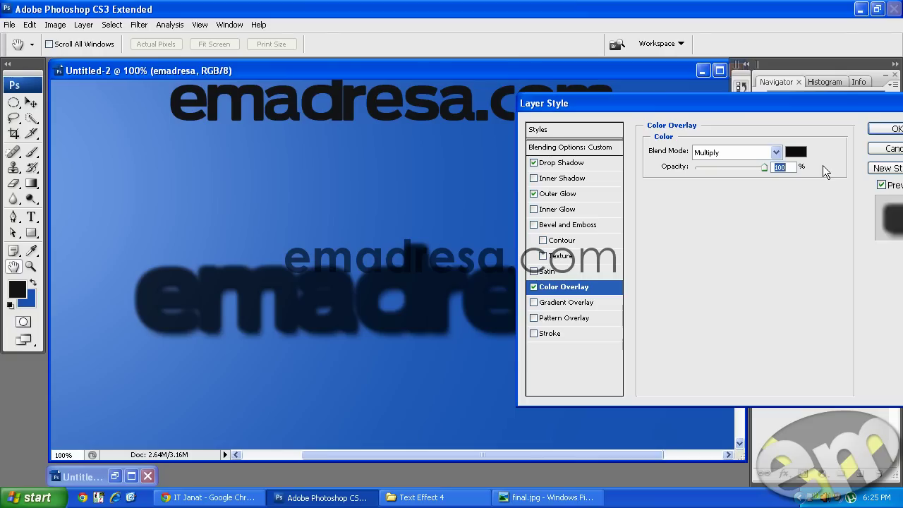
left_click(890, 129)
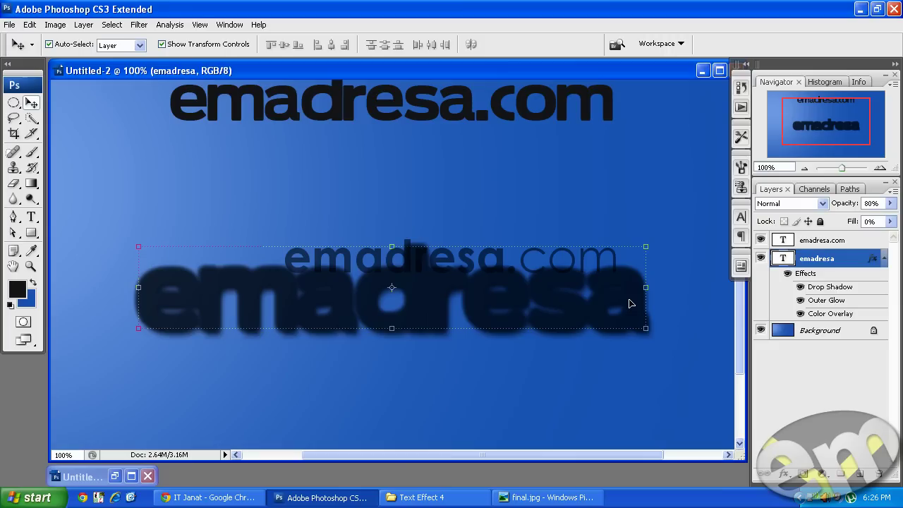
- Duplicate the emadresa layer with all its effects as 'emadresa copy' and hide the copy
key("ctrl+j")
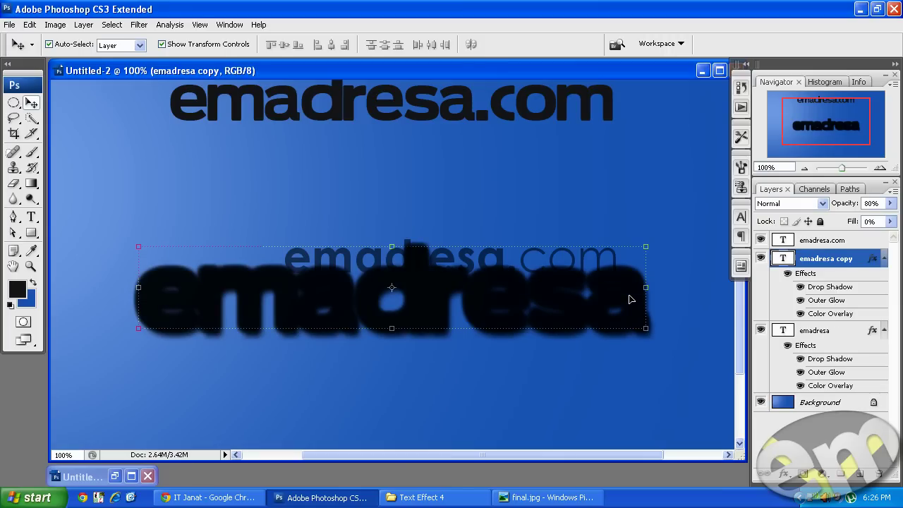
left_click_drag(858, 258, 881, 473)
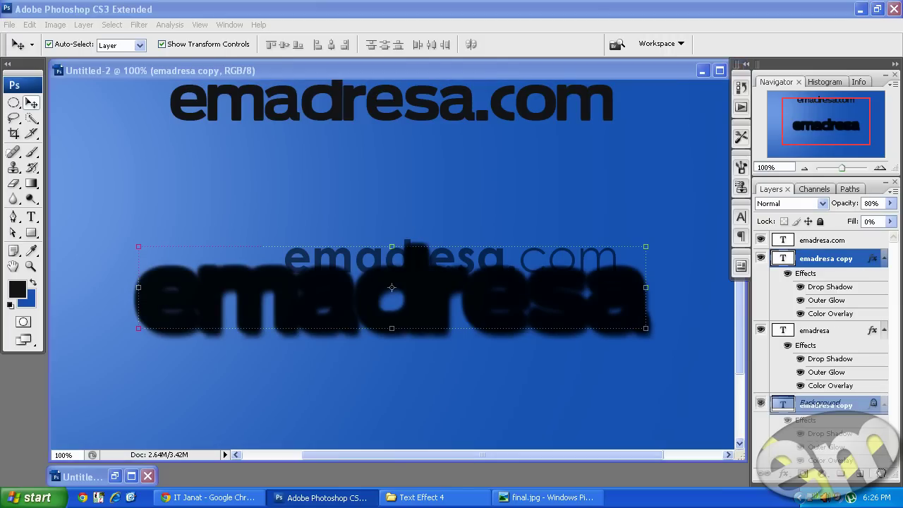
left_click_drag(842, 263, 861, 474)
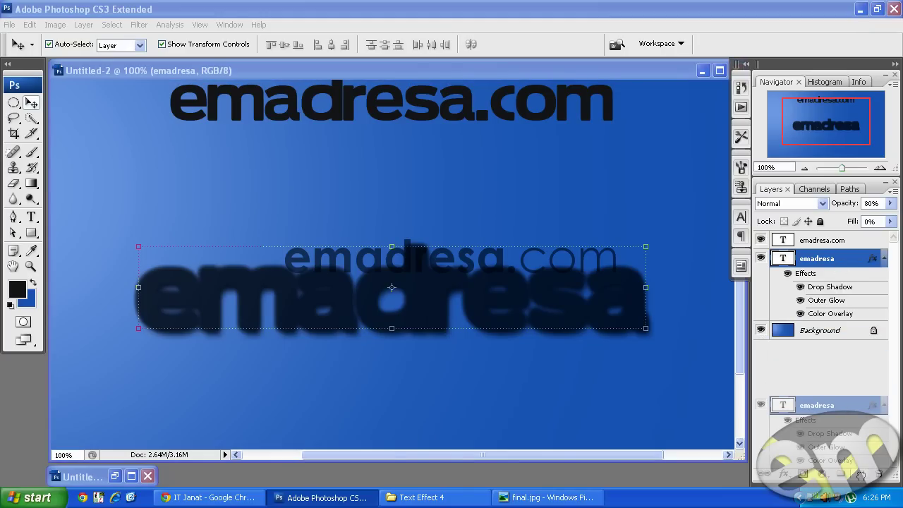
left_click_drag(860, 475, 861, 474)
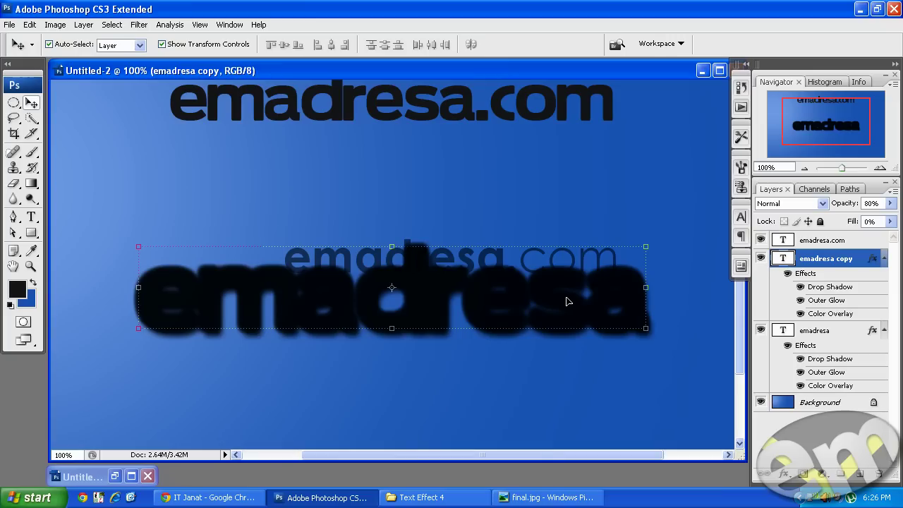
left_click(884, 331)
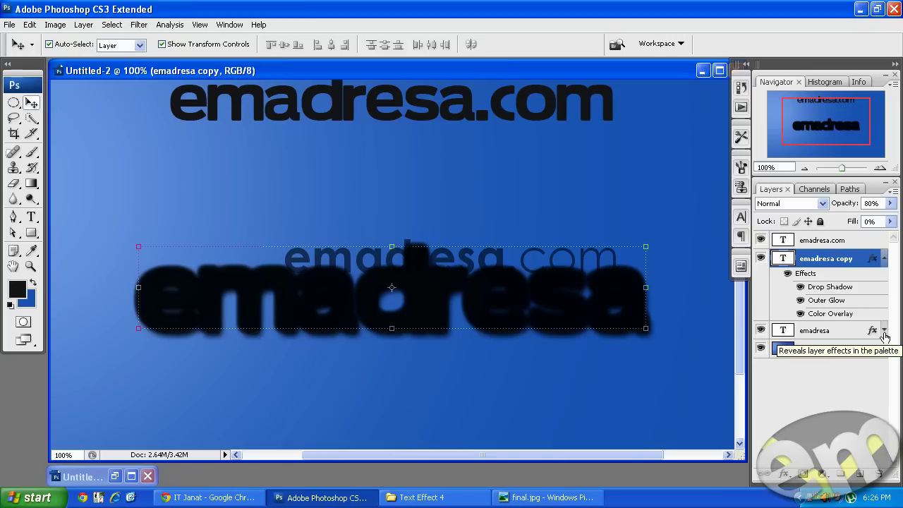
left_click(884, 332)
left_click(760, 258)
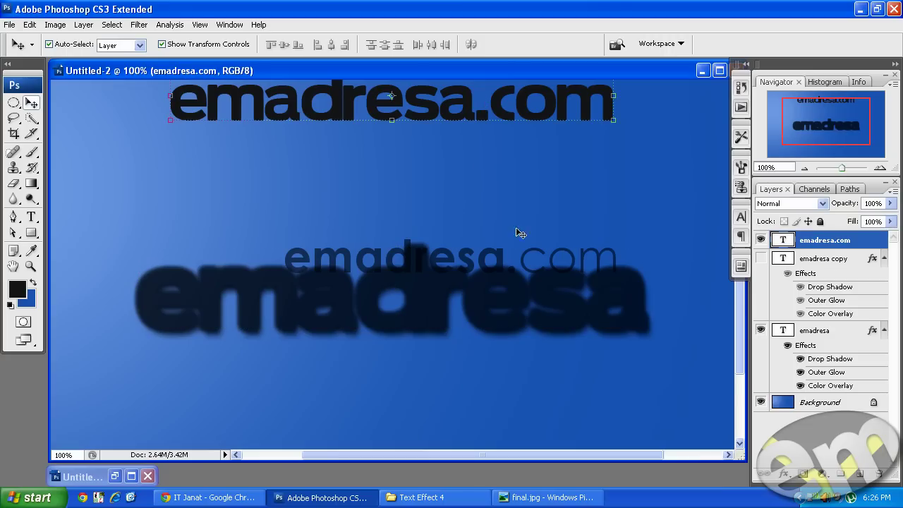
- Copy the layer style from the emadresa layer
left_click(509, 284)
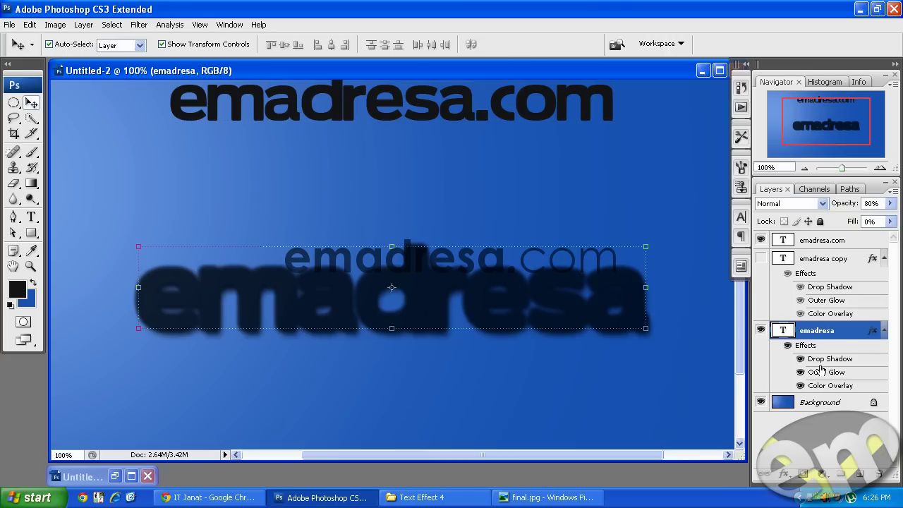
right_click(850, 335)
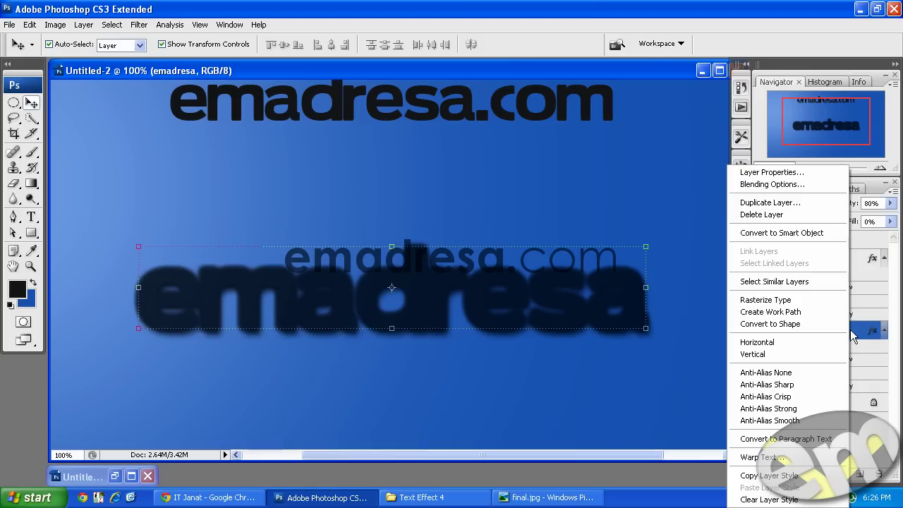
left_click(773, 475)
- Hide emadresa, nudge emadresa.com down, and paste the copied layer style onto emadresa.com
left_click(840, 243)
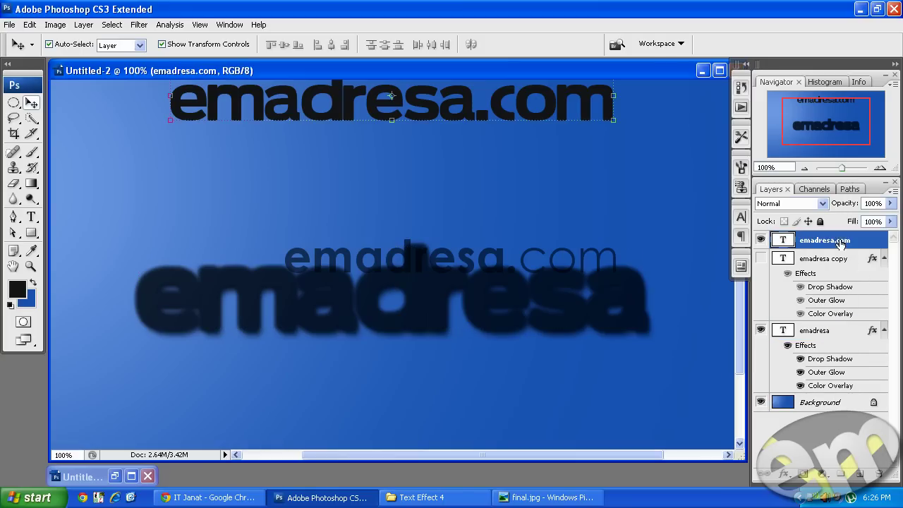
left_click(760, 330)
key("shift+Down")
key("shift+Down")
key("shift+Down")
key("shift+Down")
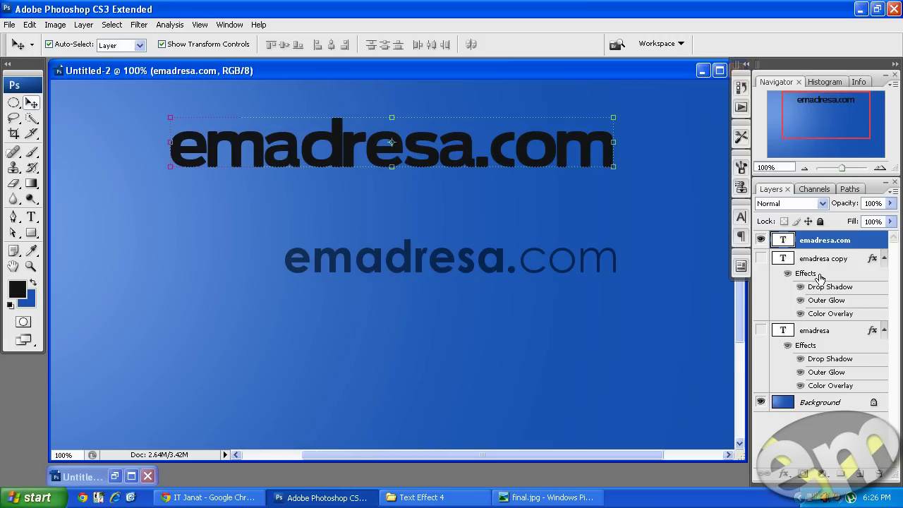
right_click(864, 241)
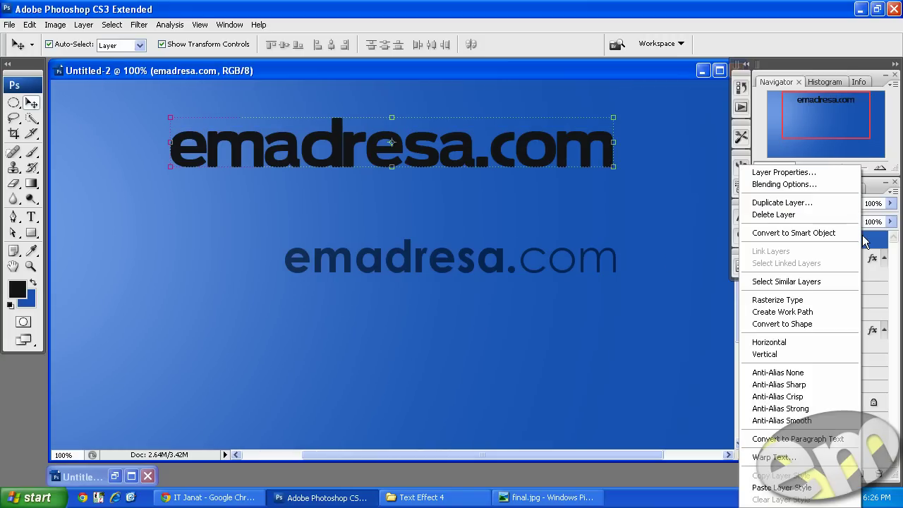
left_click(768, 487)
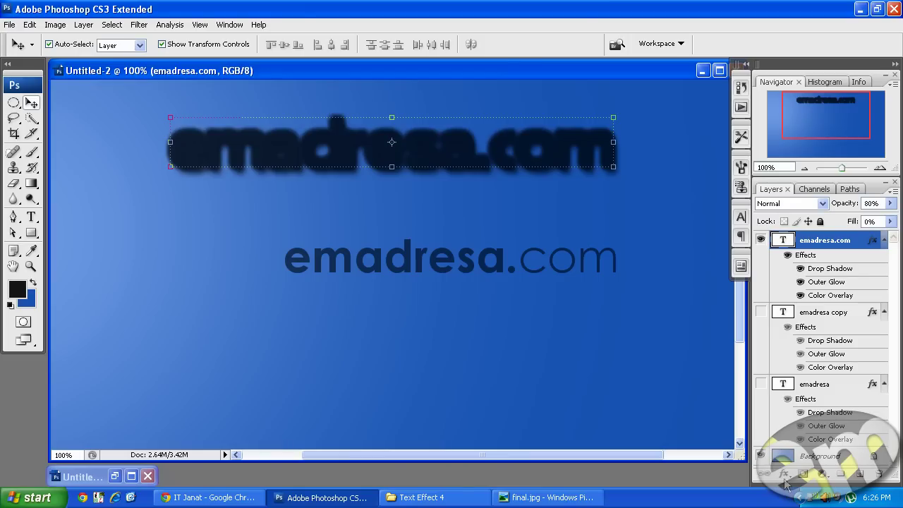
- Show emadresa, duplicate it as a style-free 'emadresa copy 2', and move it up over emadresa.com
left_click(761, 385)
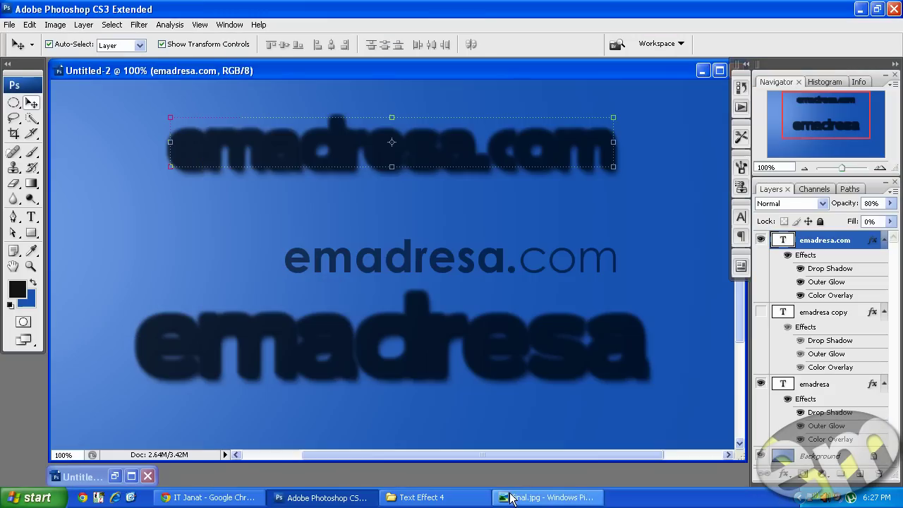
left_click(840, 387)
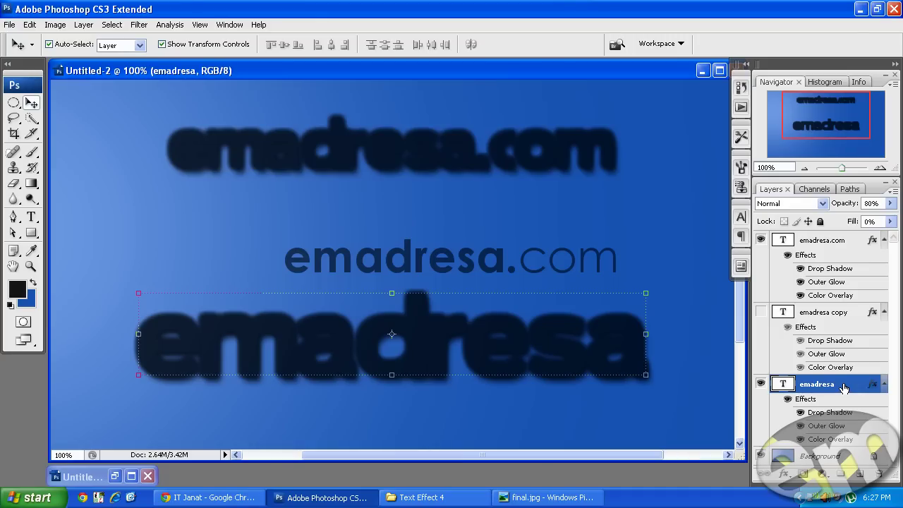
key("ctrl+j")
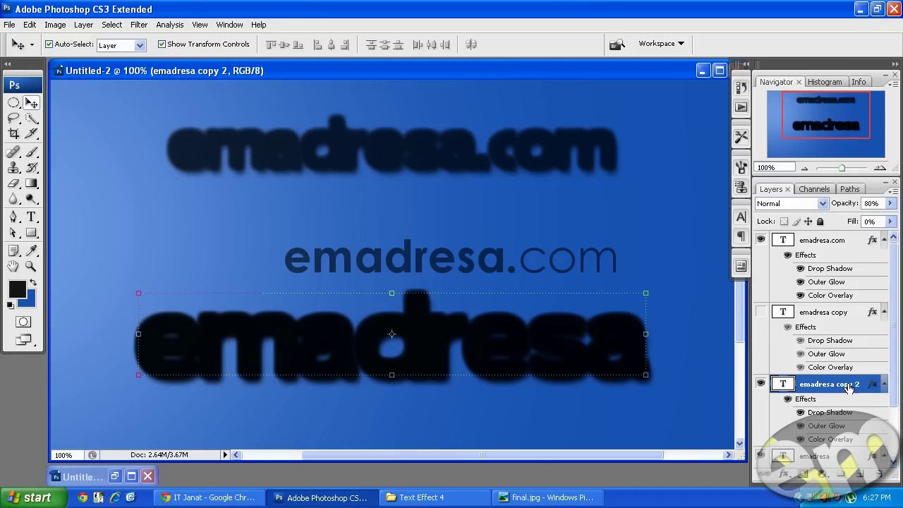
right_click(845, 387)
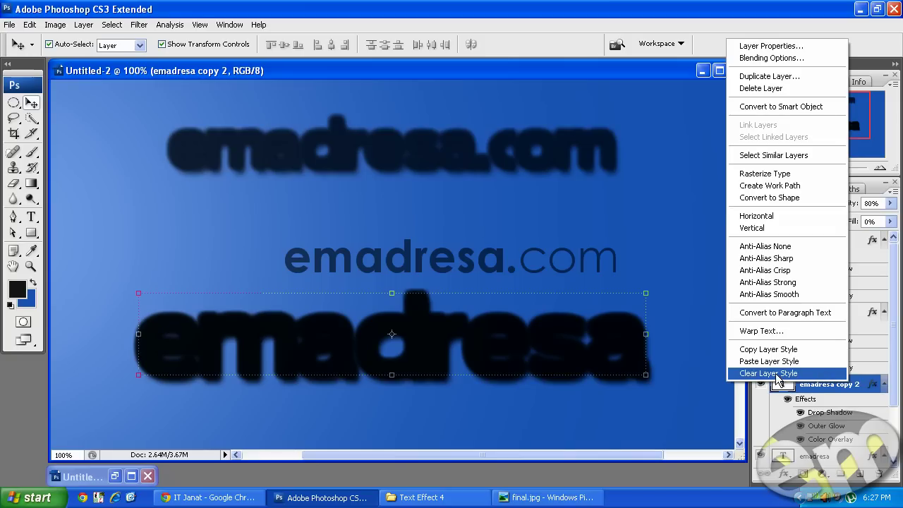
left_click(778, 379)
left_click_drag(575, 366, 573, 263)
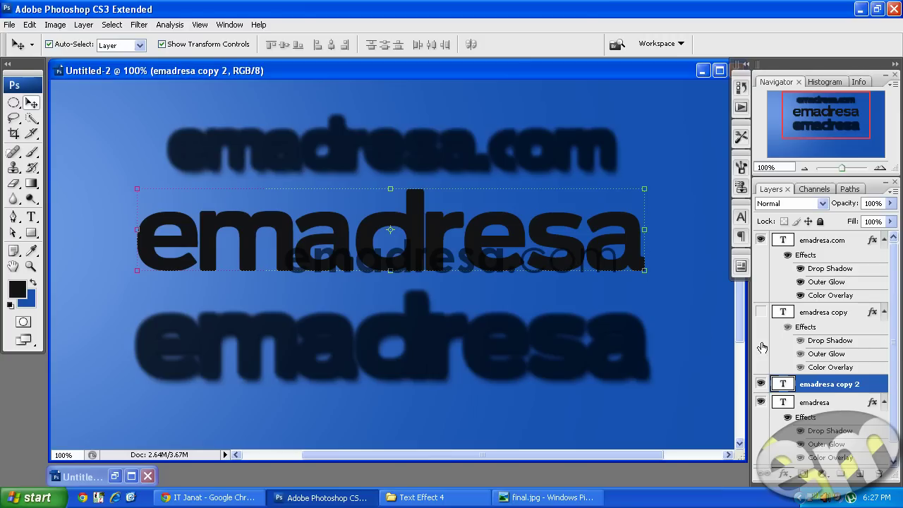
- Enable Inner Shadow on emadresa copy 2 with Normal blend and bright yellow ffee36
double_click(874, 385)
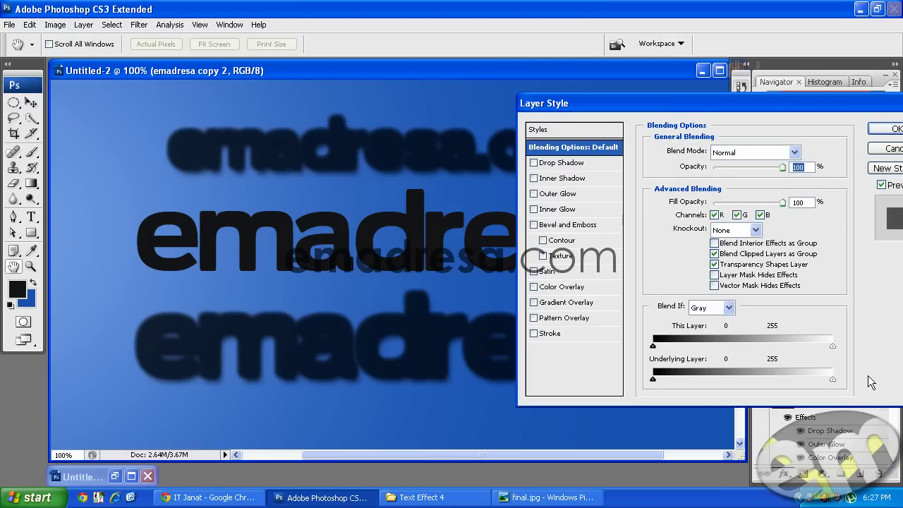
left_click(545, 181)
left_click(551, 180)
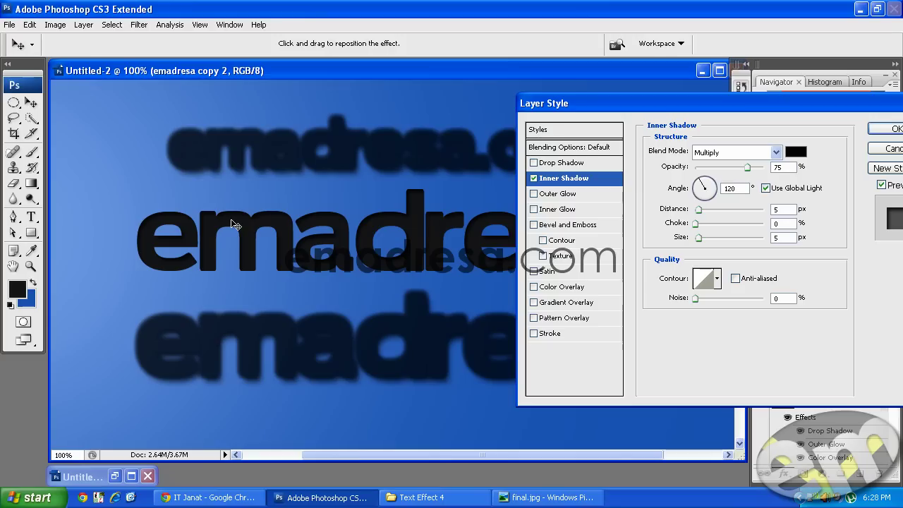
left_click(728, 151)
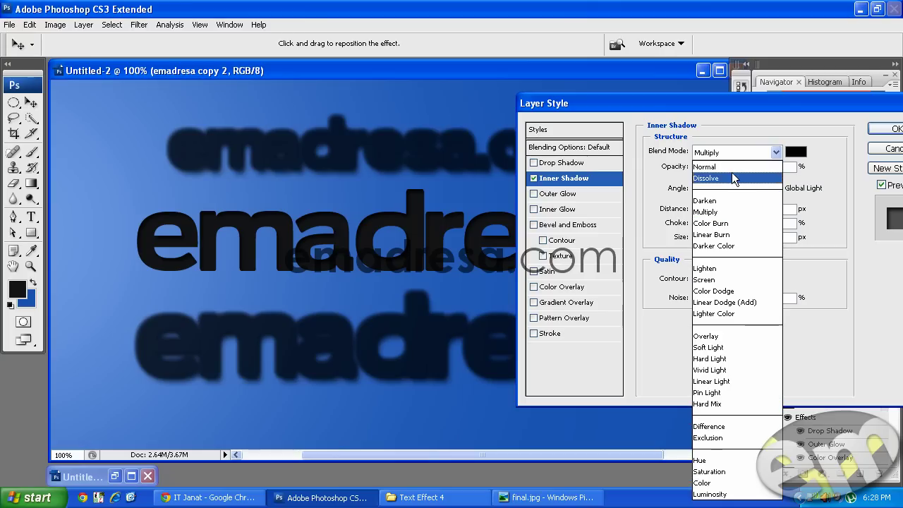
left_click(731, 166)
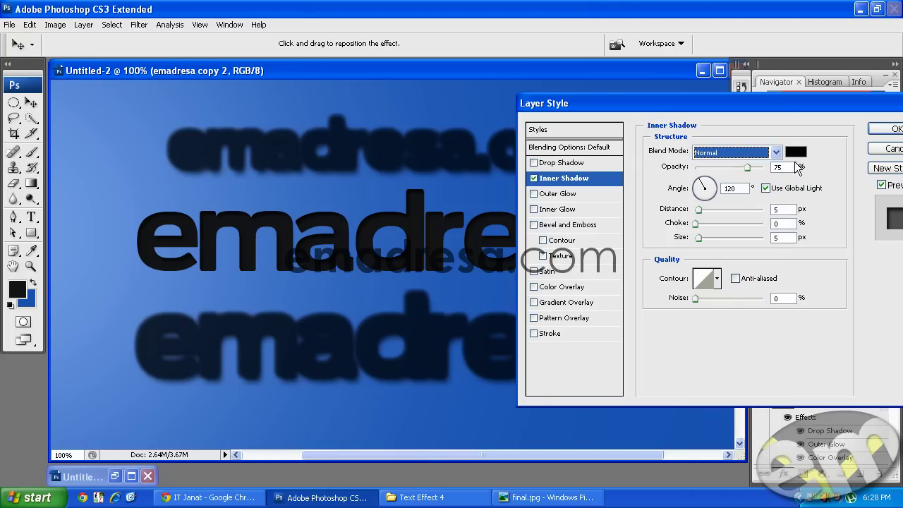
left_click(799, 151)
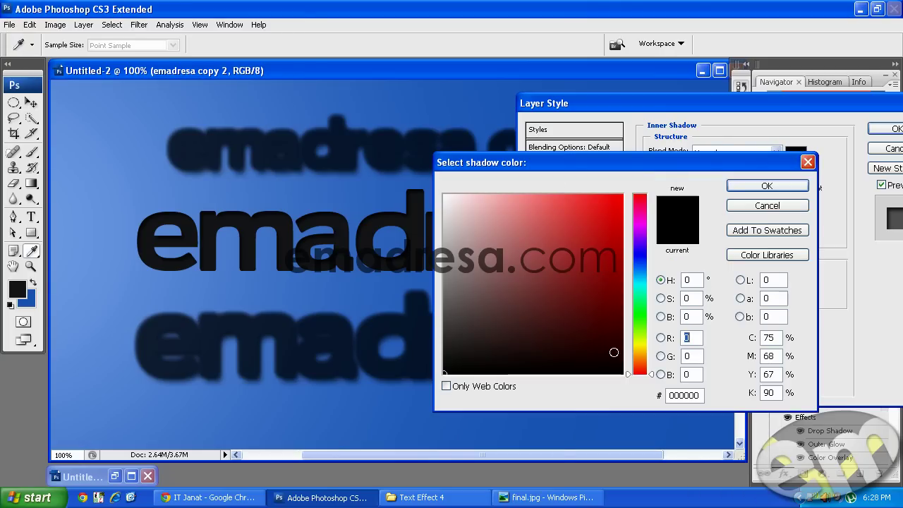
key("alt+Tab")
key("alt+Tab")
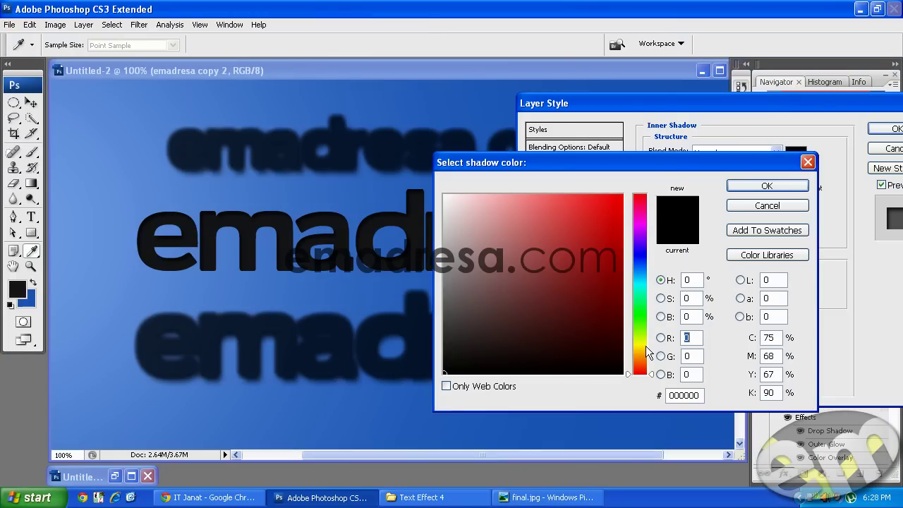
left_click(645, 347)
left_click(594, 196)
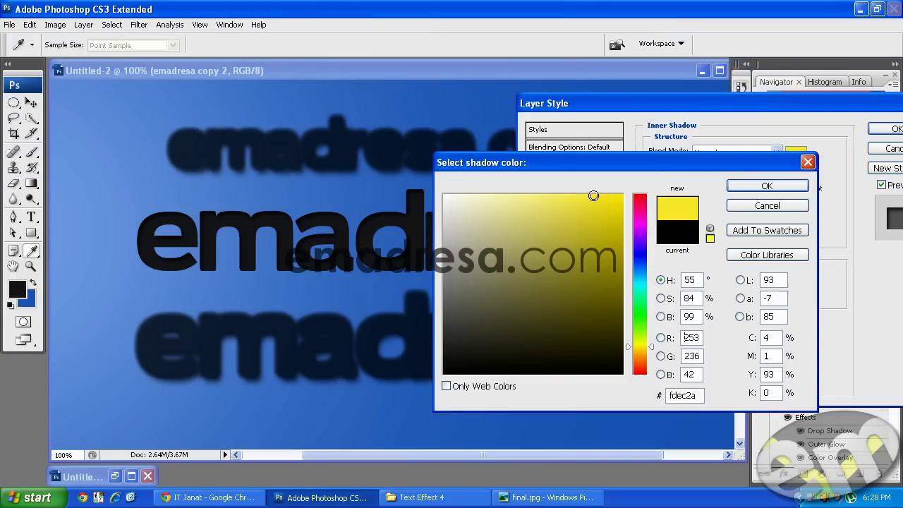
left_click(766, 185)
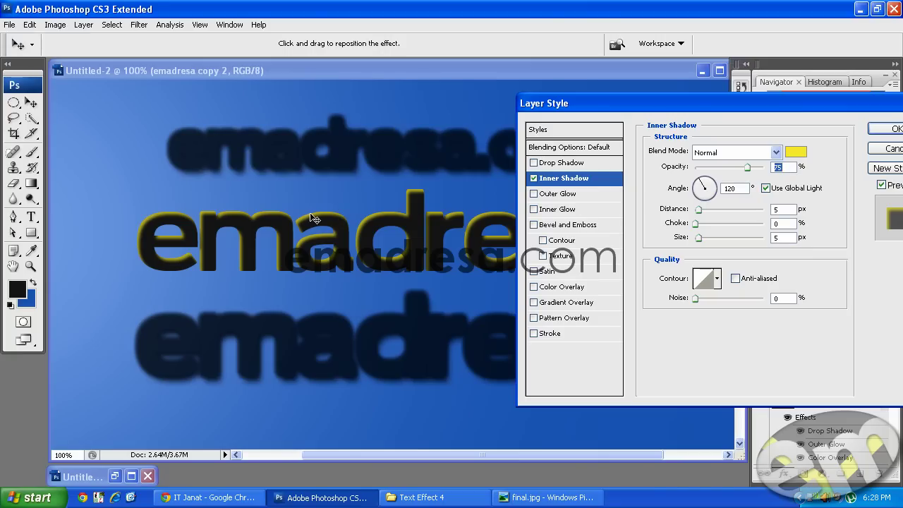
left_click(796, 152)
left_click(585, 194)
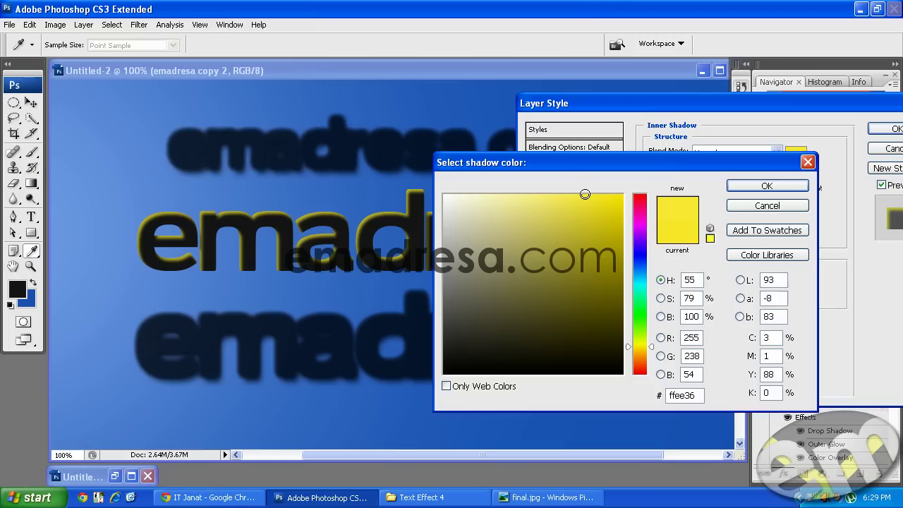
left_click(749, 184)
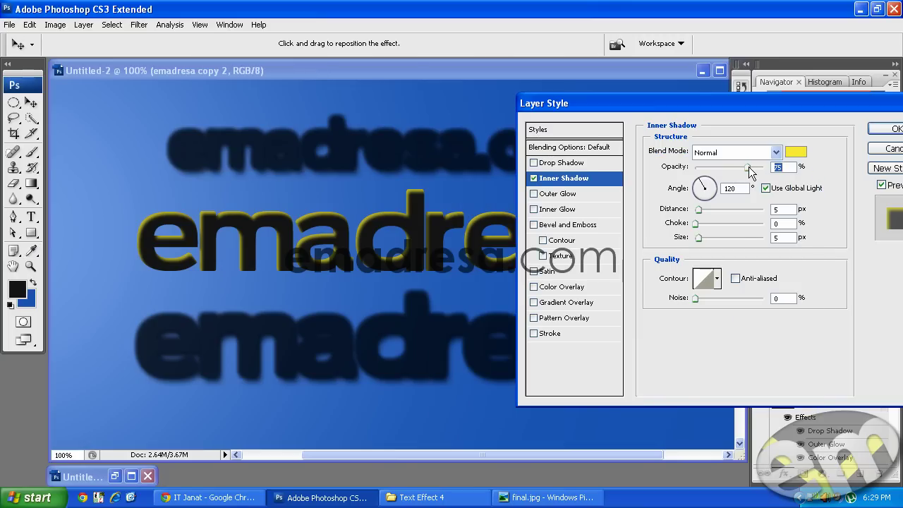
- Set inner shadow opacity 100%, angle 90°, distance 2, size 1, anti-aliased, and enable Inner Glow
left_click_drag(749, 166, 769, 166)
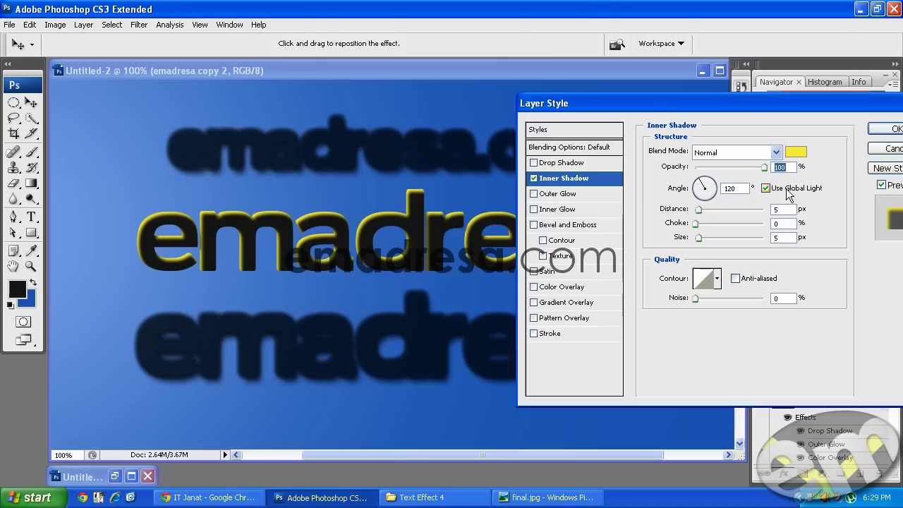
double_click(734, 188)
type("9")
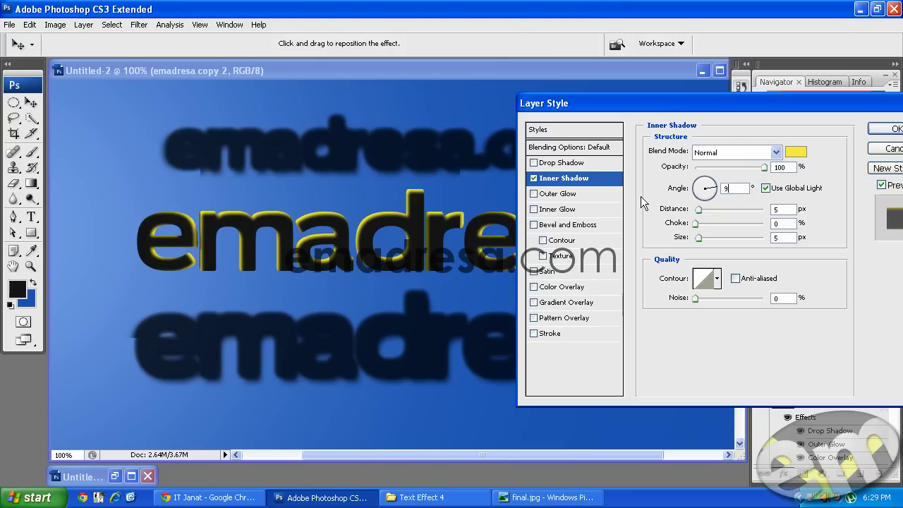
type("0")
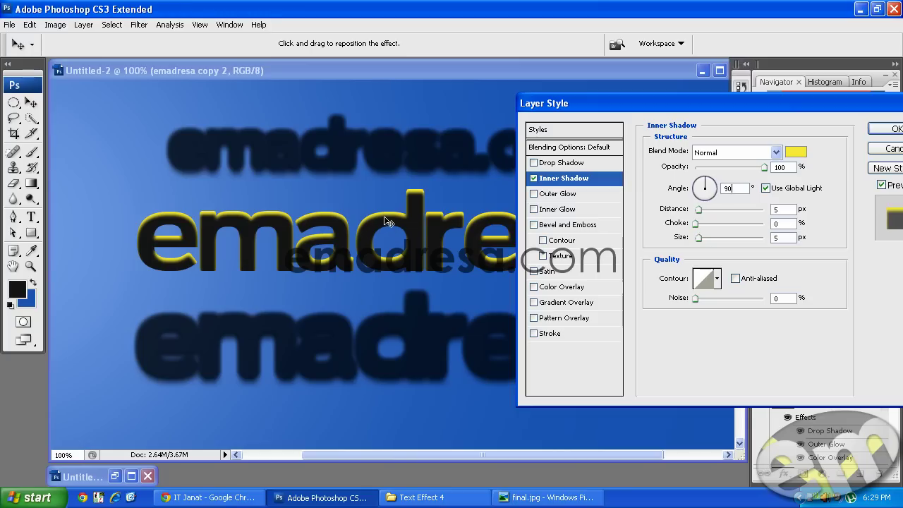
double_click(785, 210)
type("2")
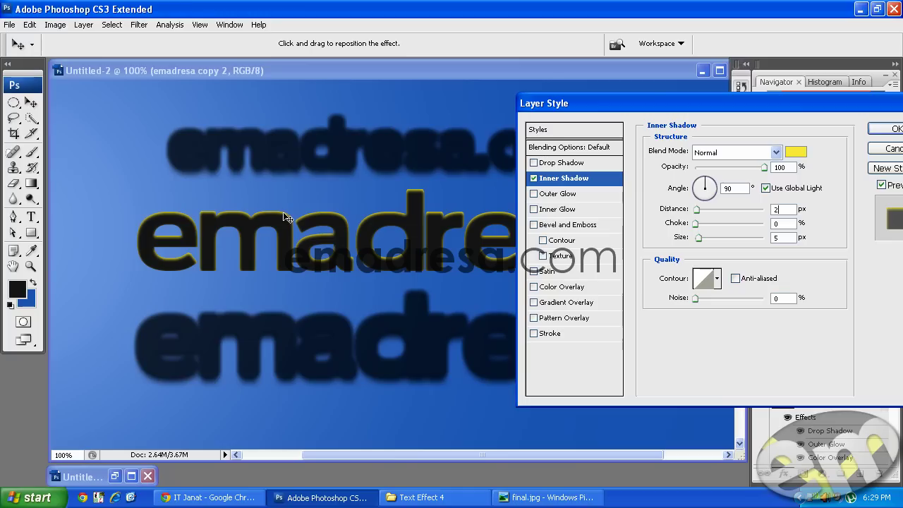
mouse_move(695, 224)
left_mouse_down()
mouse_move(754, 227)
mouse_move(606, 224)
left_mouse_up()
key("Tab")
type("1")
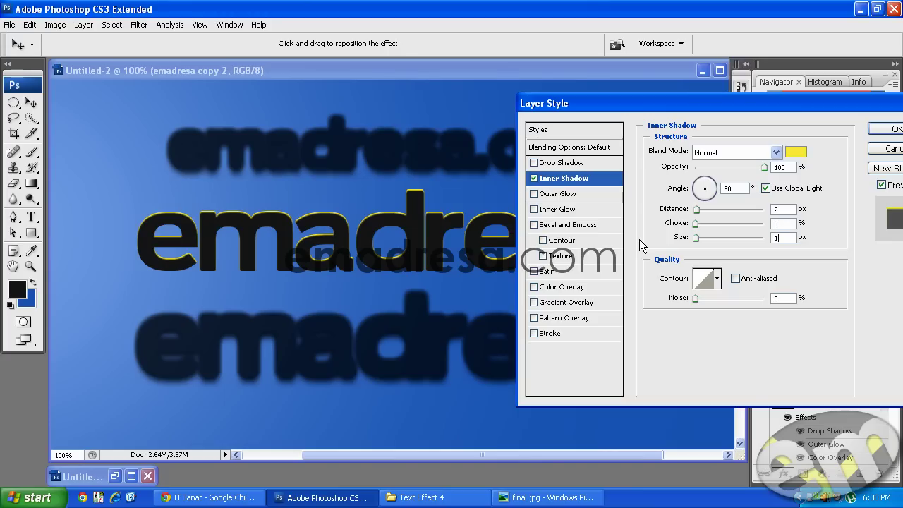
left_click(736, 278)
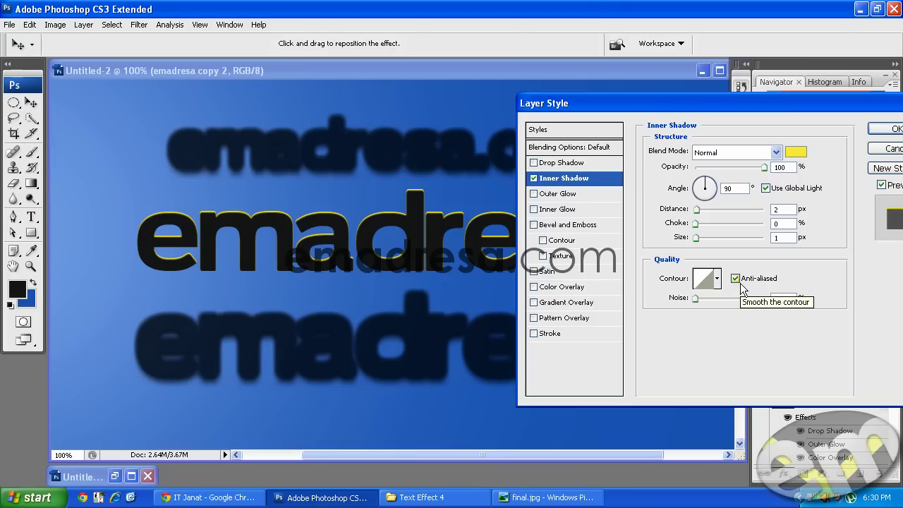
left_click(564, 211)
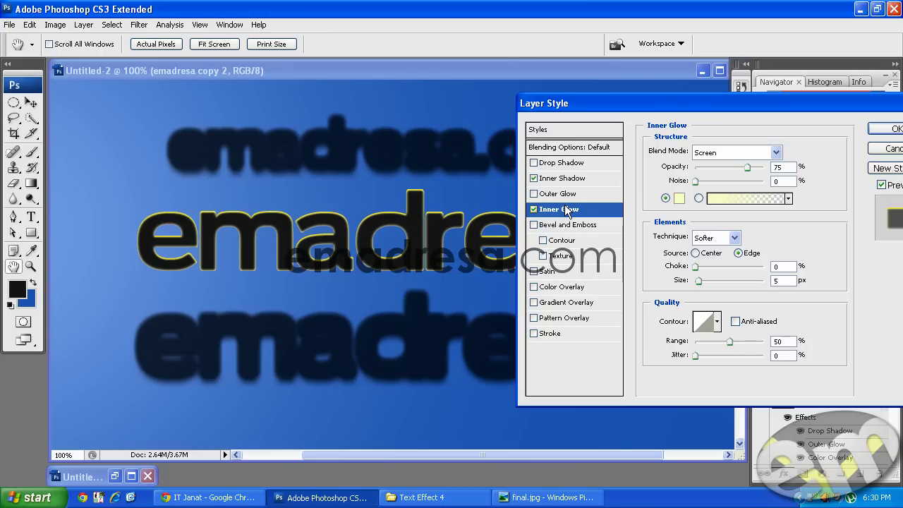
- Set the inner glow to Normal blend at 80% opacity with dark olive colour 969601
left_click(714, 147)
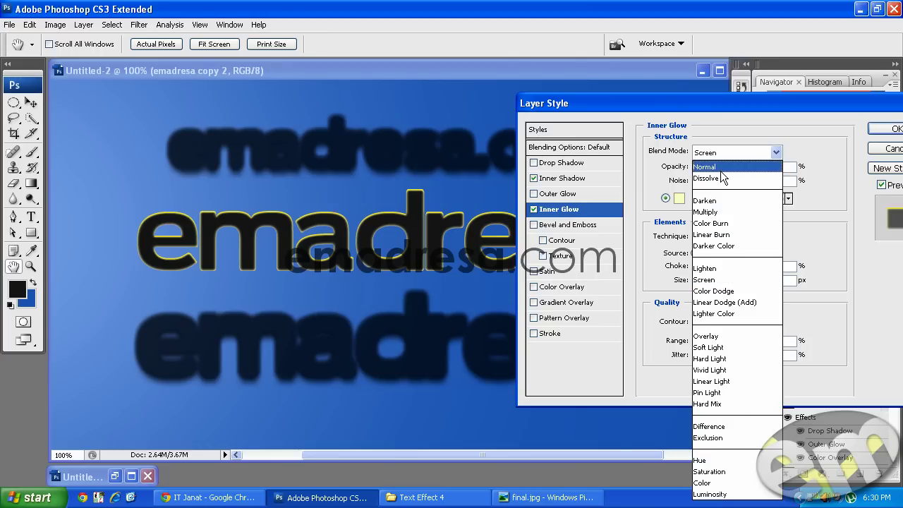
left_click(720, 168)
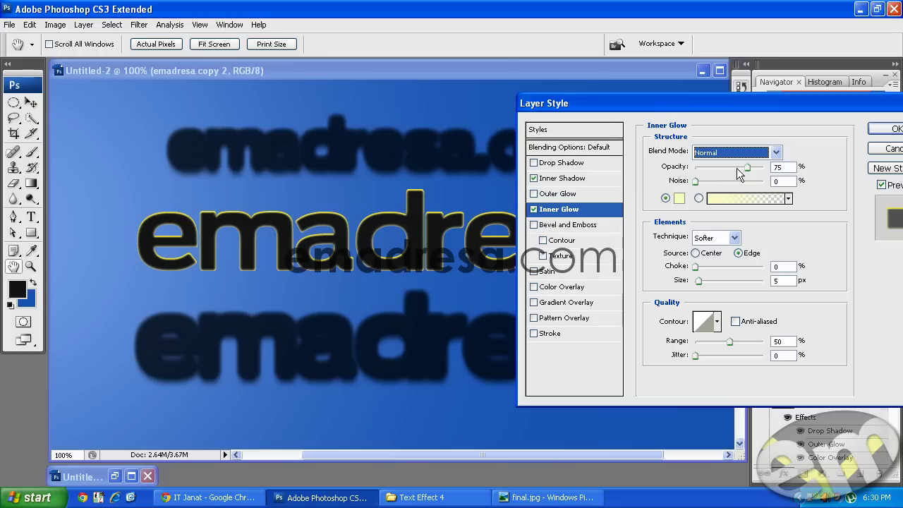
key("Tab")
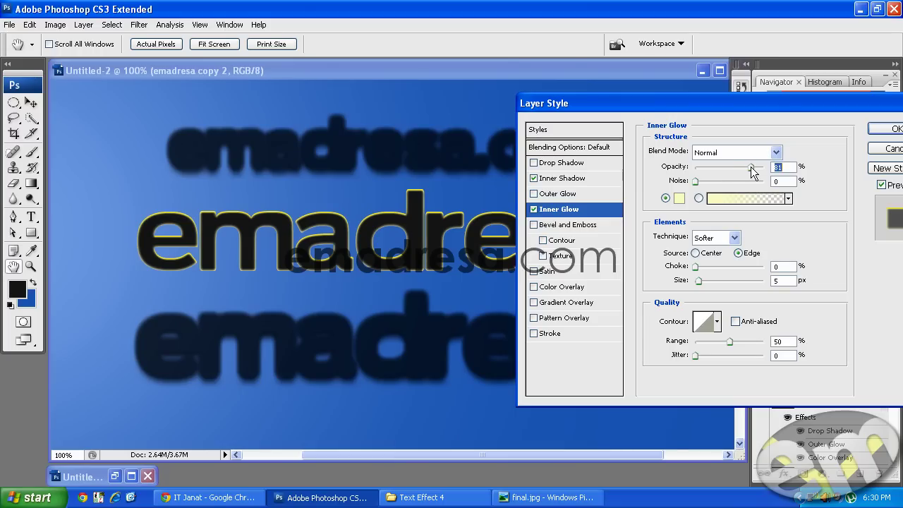
left_click(533, 209)
left_click(534, 209)
left_click(678, 198)
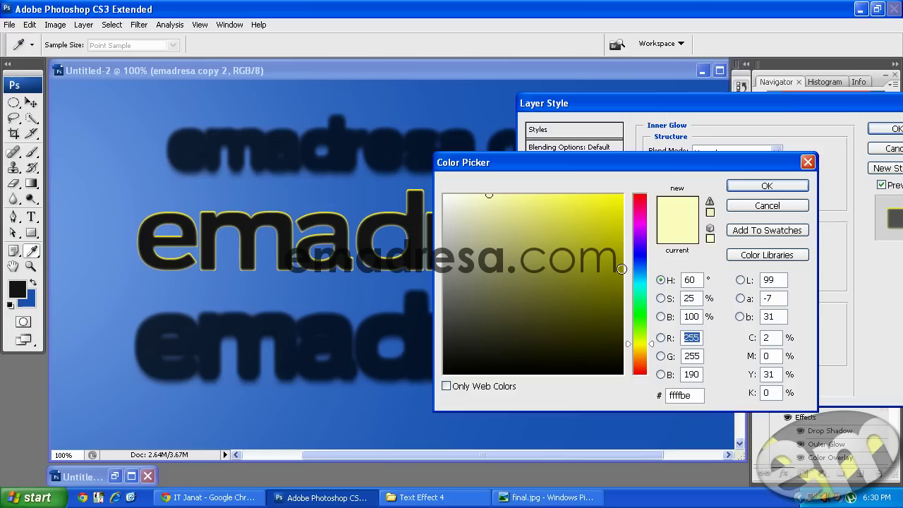
left_click(622, 269)
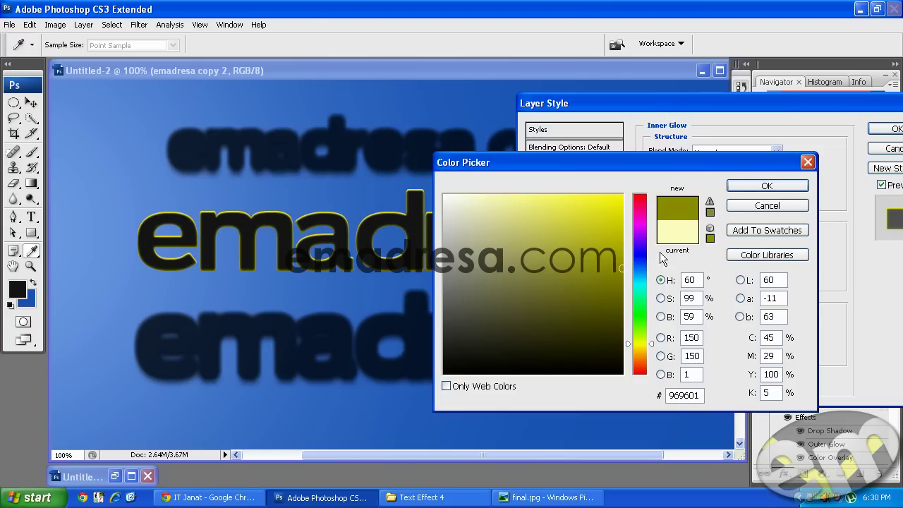
left_click(752, 186)
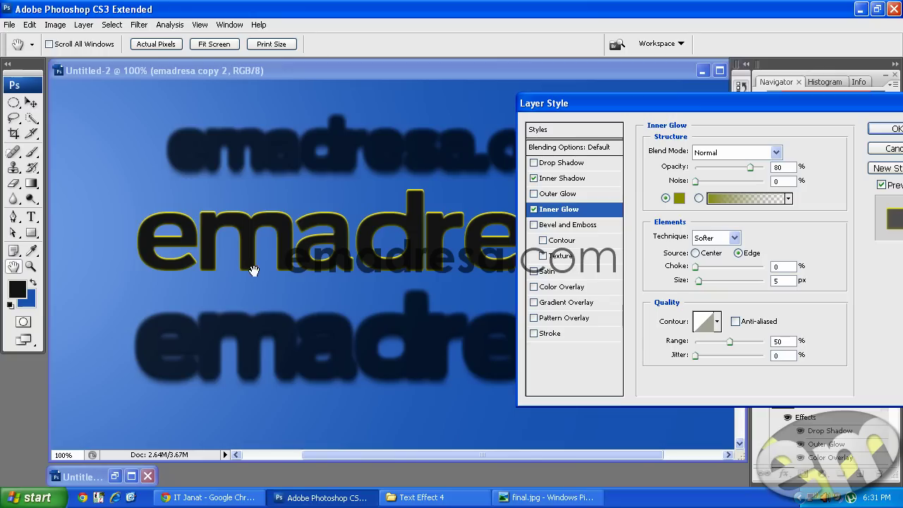
- Make the inner glow come from the letter edges, 6 px size, with an anti-aliased contour
left_click(696, 253)
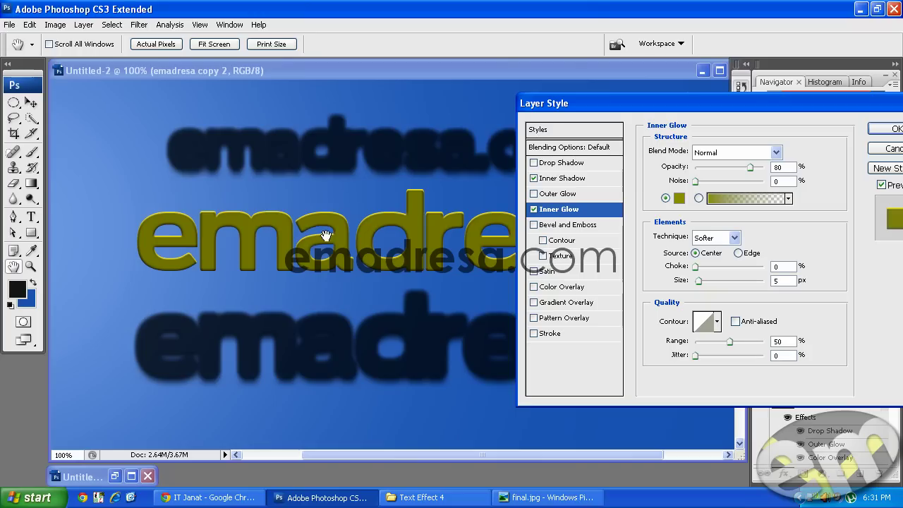
left_click(739, 253)
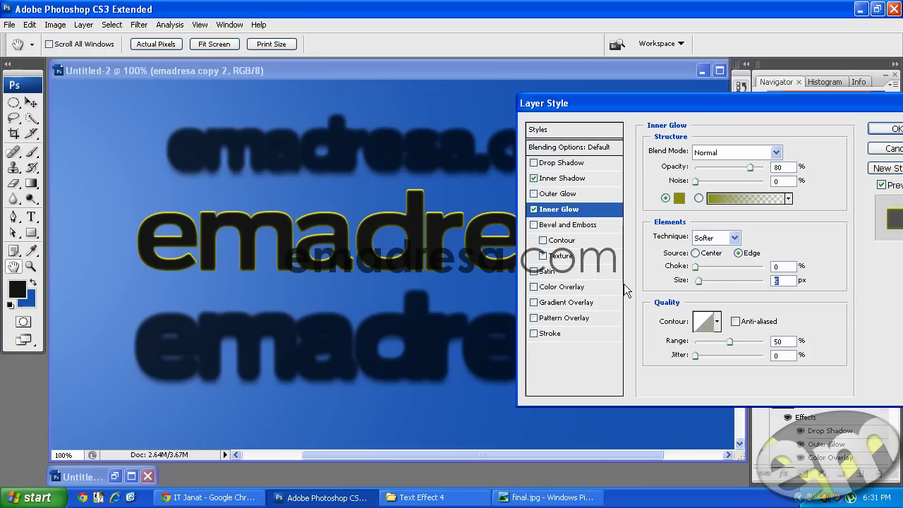
key("Up")
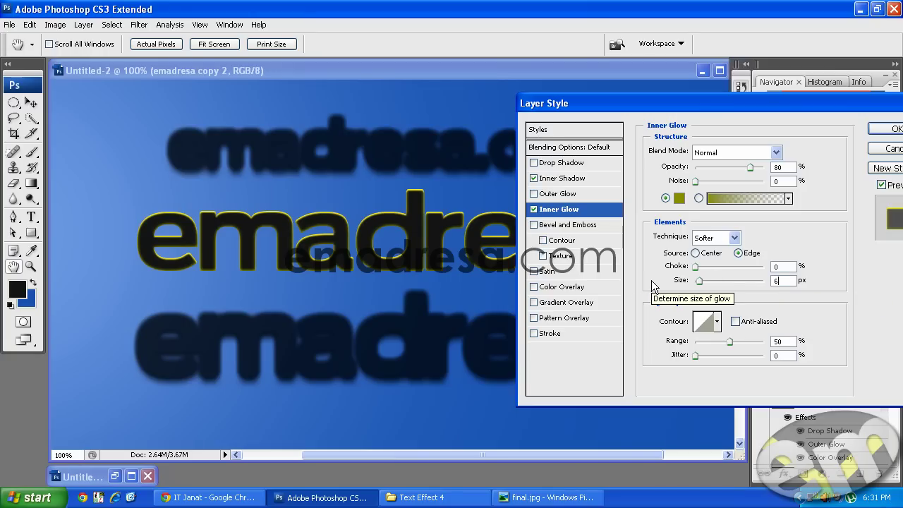
key("Up")
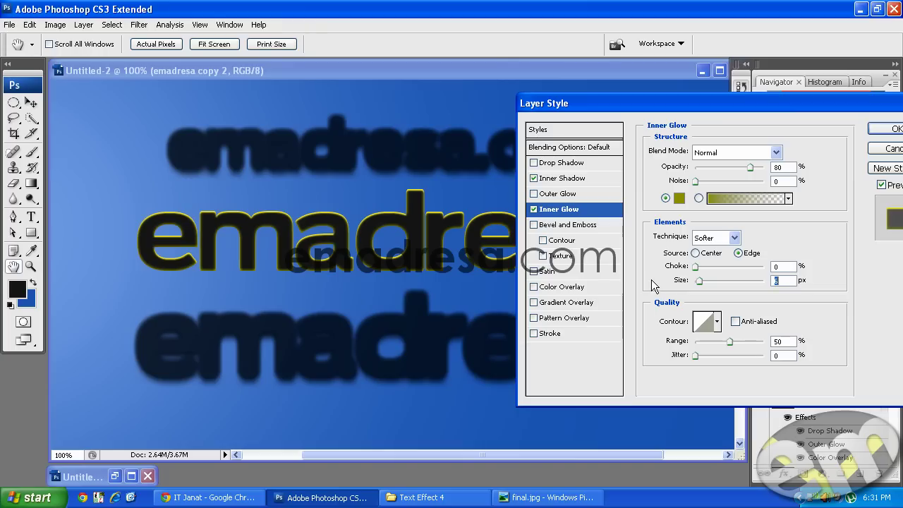
left_click(736, 321)
- Turn on the Gradient Overlay effect for the emadresa copy 2 text
left_click(554, 303)
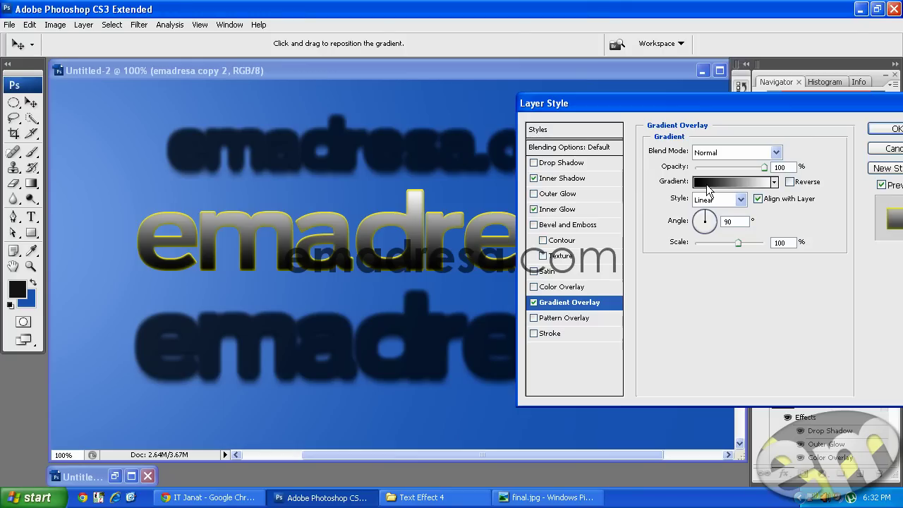
- Recolour the gradient's left stop to dark olive-gold a08d21
left_click(707, 185)
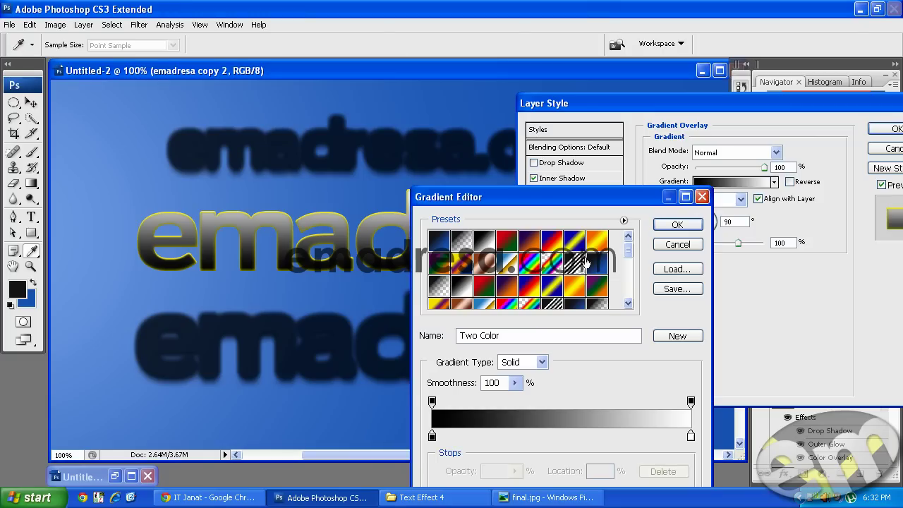
left_click_drag(531, 199, 663, 100)
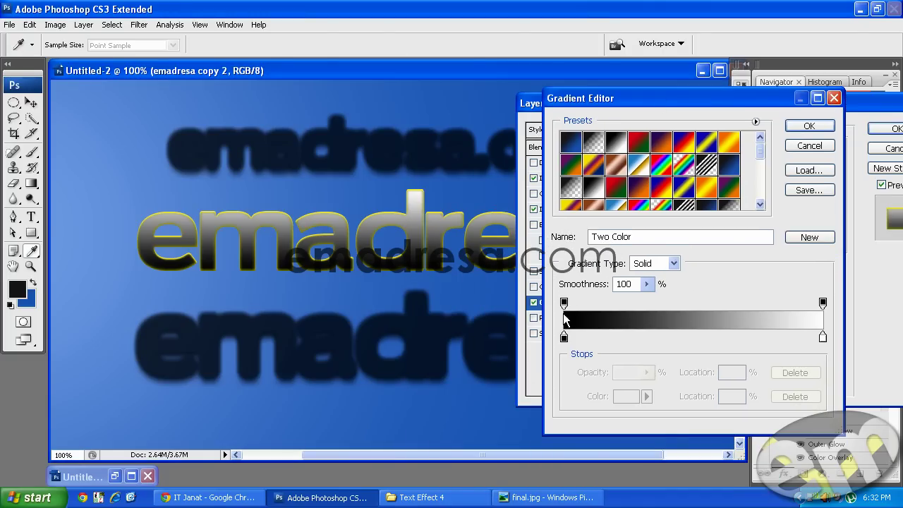
double_click(563, 339)
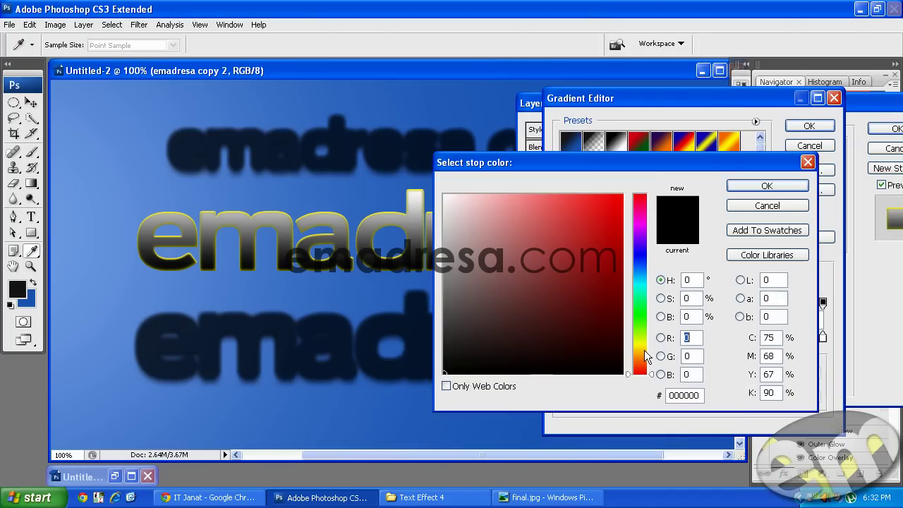
left_click(644, 349)
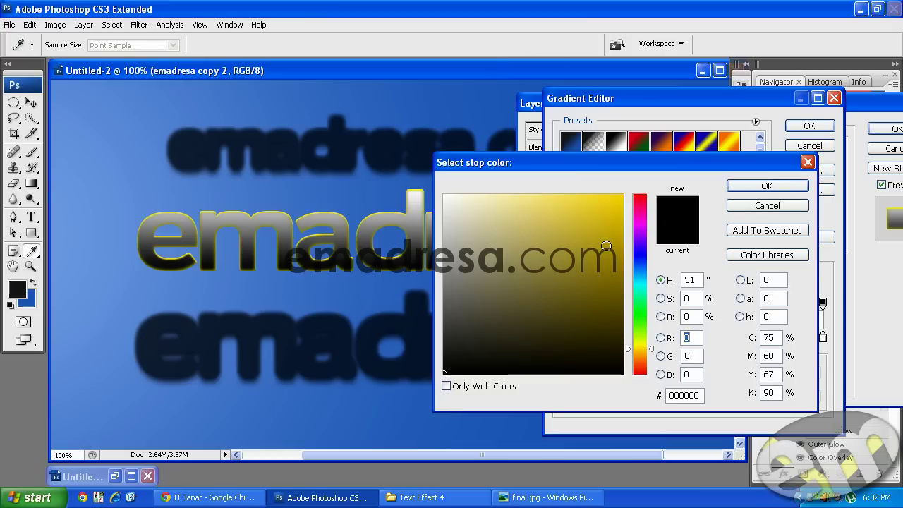
left_click(603, 235)
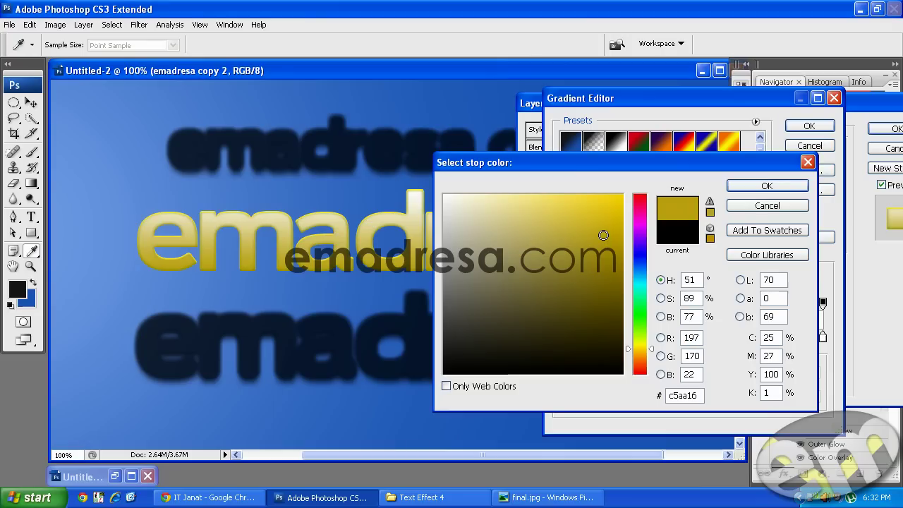
left_click_drag(604, 235, 607, 249)
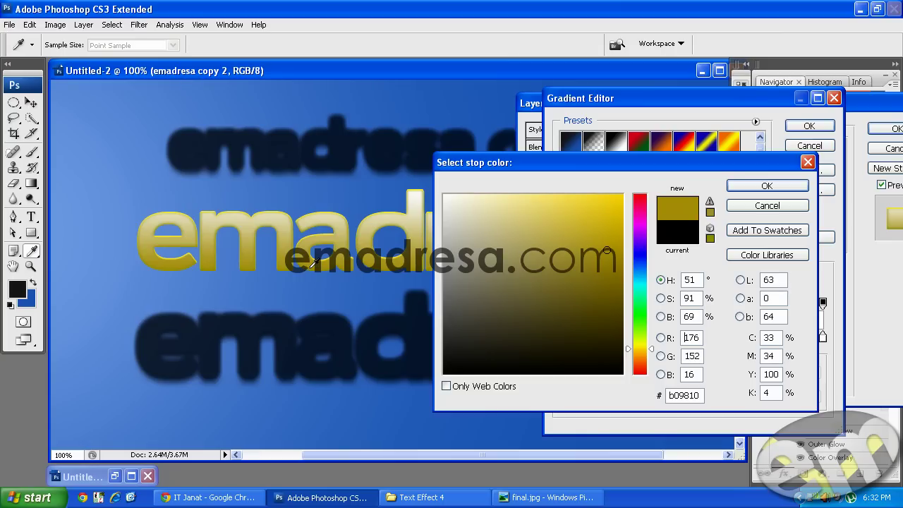
left_click(586, 261)
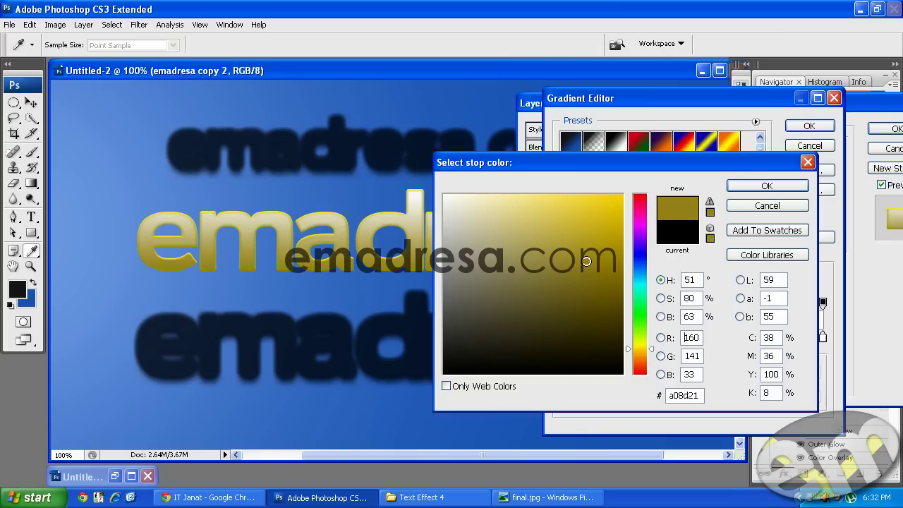
left_click(761, 185)
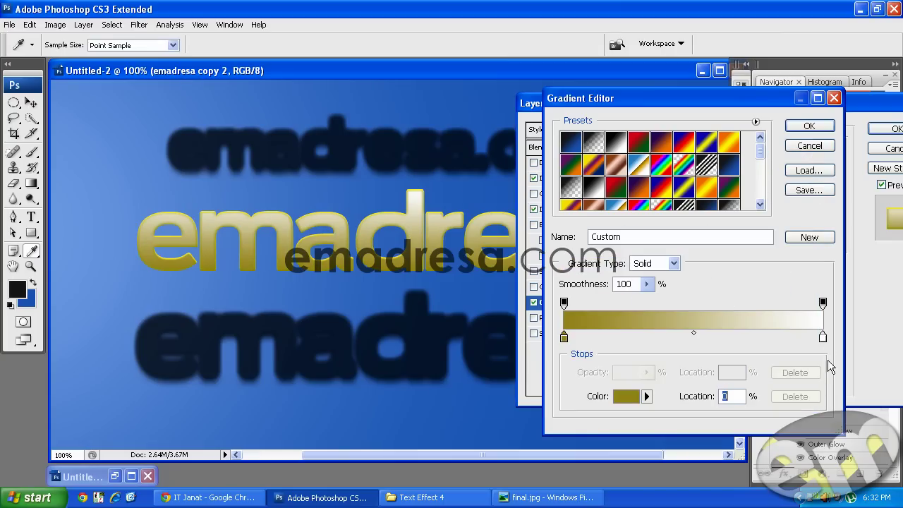
- Set the right stop to yellow e5ec28 and add a c6cb34 stop at 47%
double_click(824, 337)
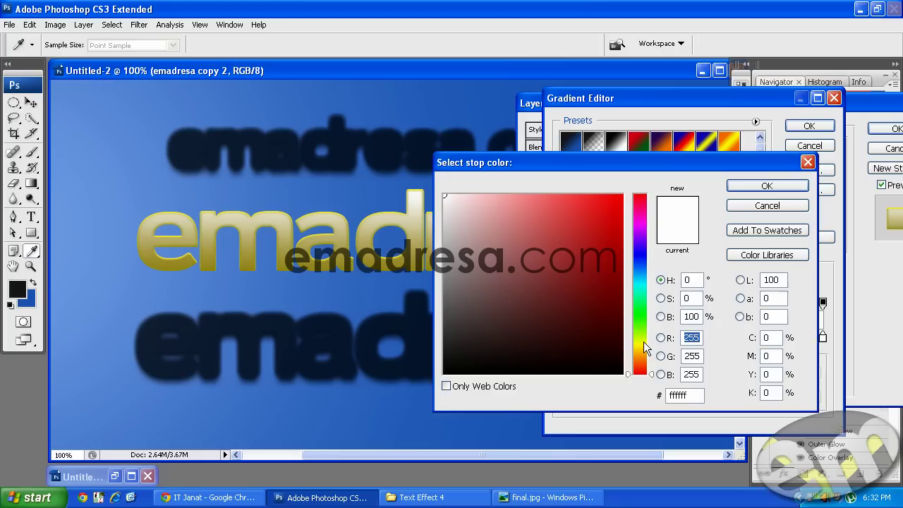
left_click(588, 195)
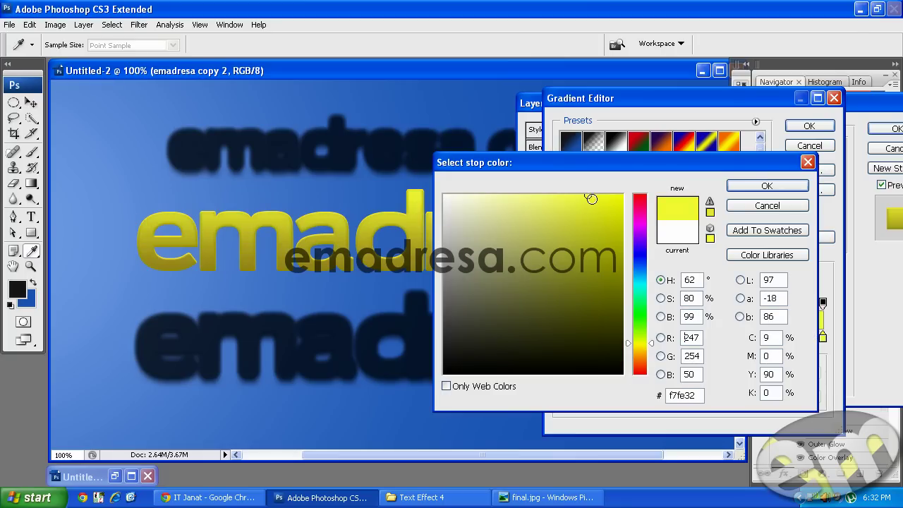
left_click(593, 210)
left_click(593, 208)
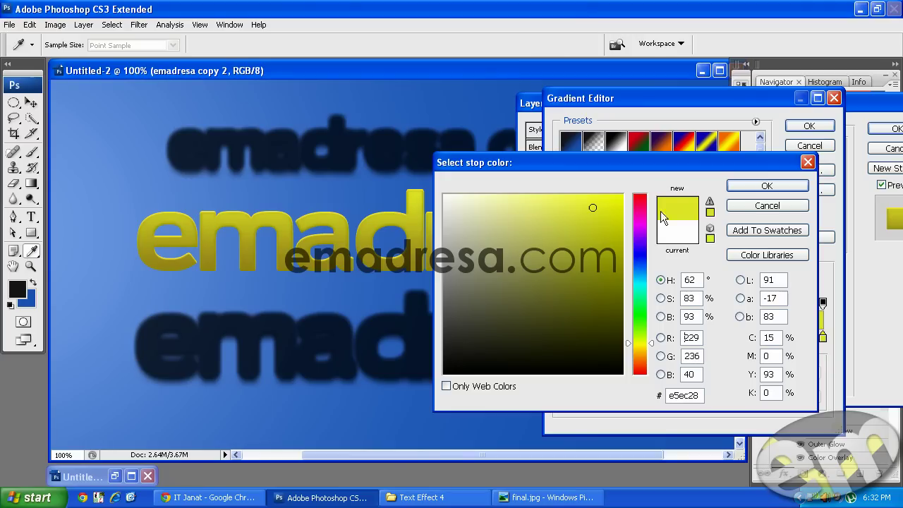
left_click(749, 187)
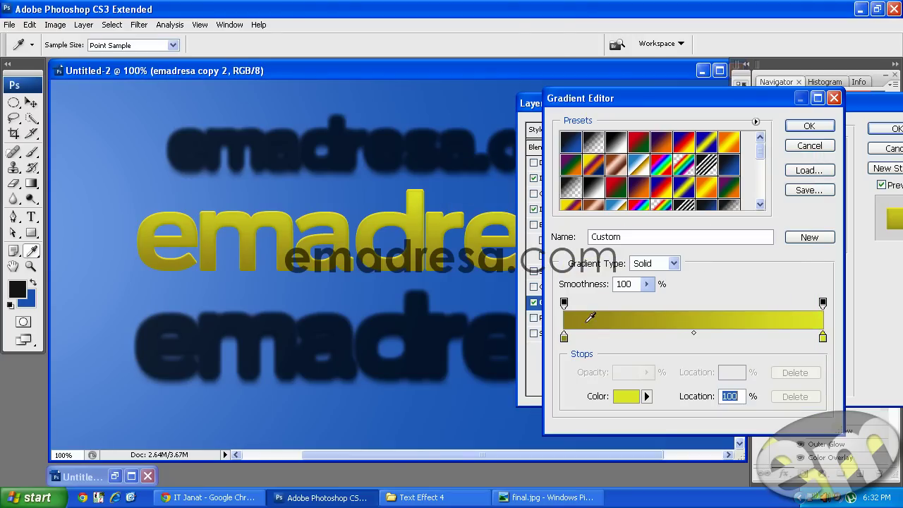
left_click(687, 338)
double_click(687, 337)
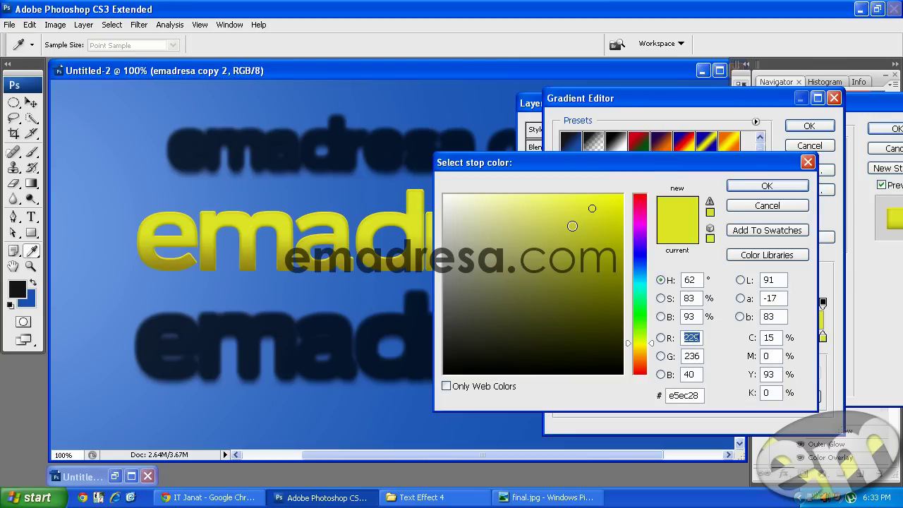
left_click(577, 231)
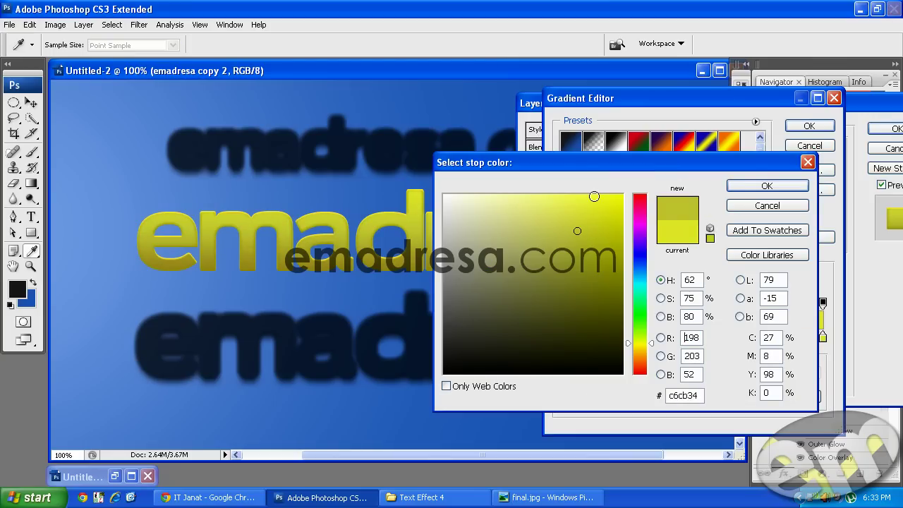
left_click(737, 188)
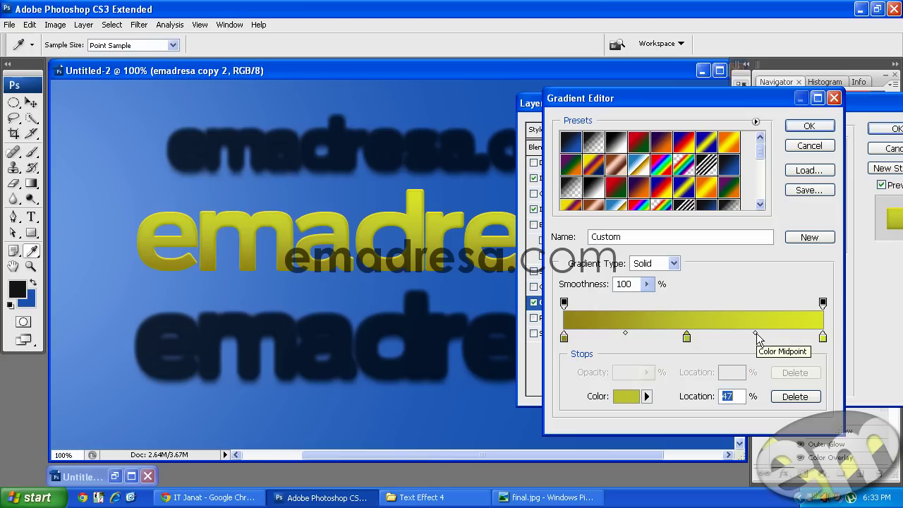
- Pull both gradient midpoints toward the middle stop and nudge that stop slightly left
mouse_move(756, 333)
left_mouse_down()
mouse_move(691, 337)
mouse_move(703, 339)
left_mouse_up()
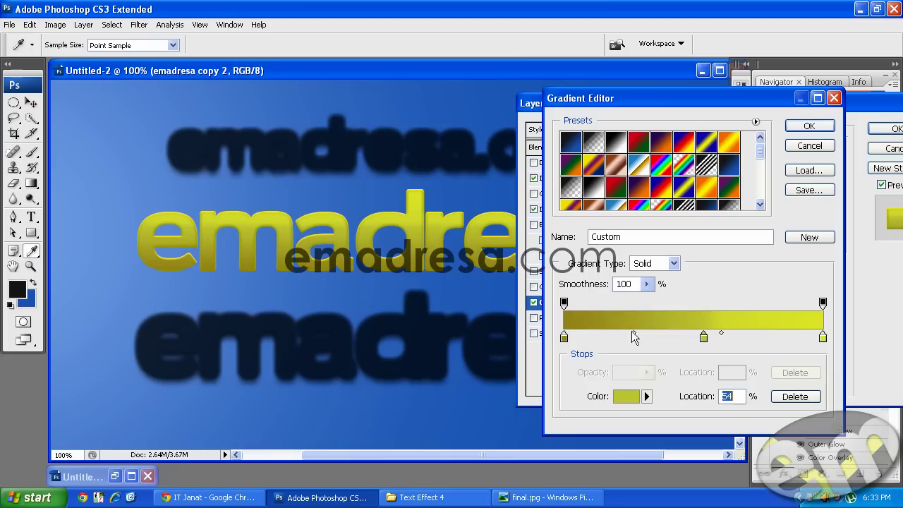
left_click(634, 333)
mouse_move(636, 331)
left_mouse_down()
mouse_move(696, 337)
mouse_move(690, 333)
left_mouse_up()
left_click(704, 338)
left_click(673, 333)
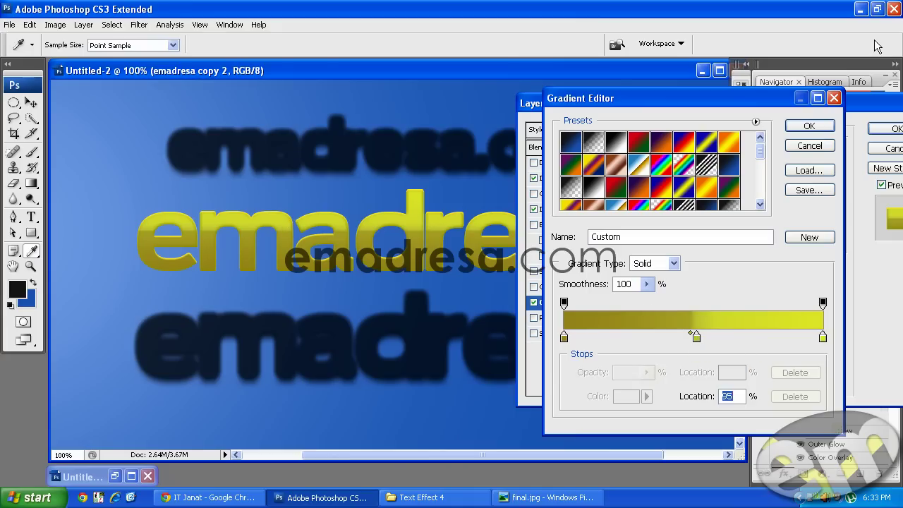
- Accept the gradient, set the overlay angle to 87°, apply the style, and check the reference image
left_click(812, 127)
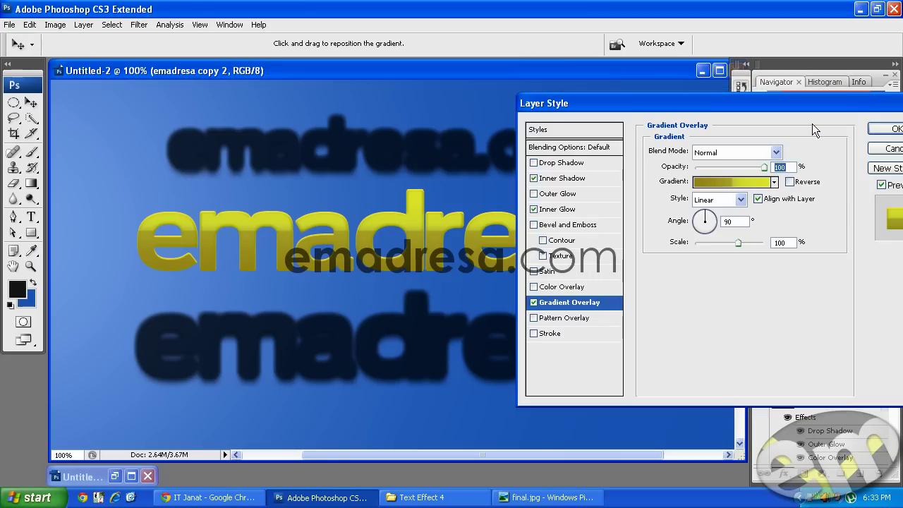
left_click(705, 216)
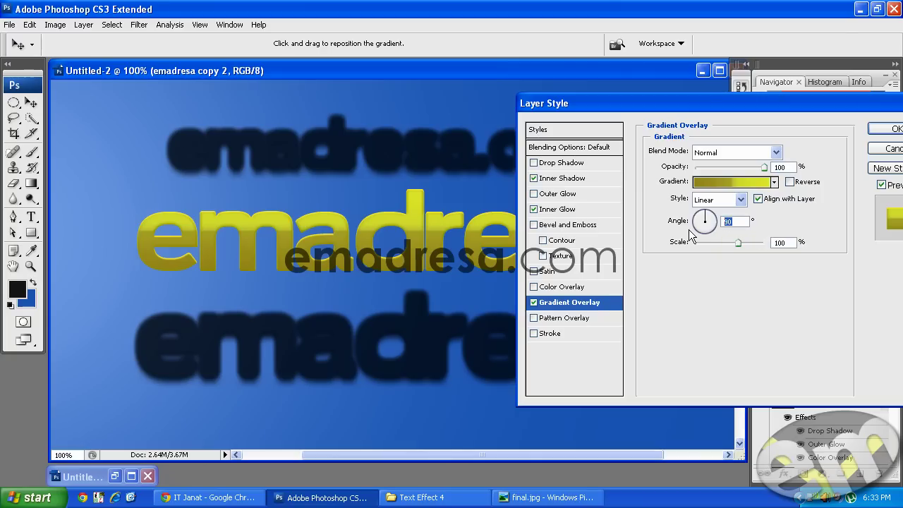
type("87")
mouse_move(761, 106)
left_mouse_down()
mouse_move(802, 228)
mouse_move(642, 228)
left_mouse_up()
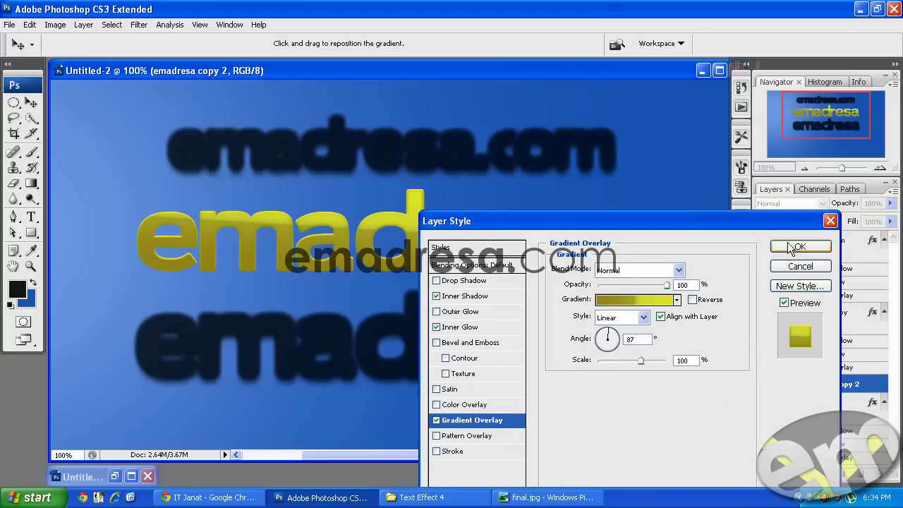
left_click(820, 246)
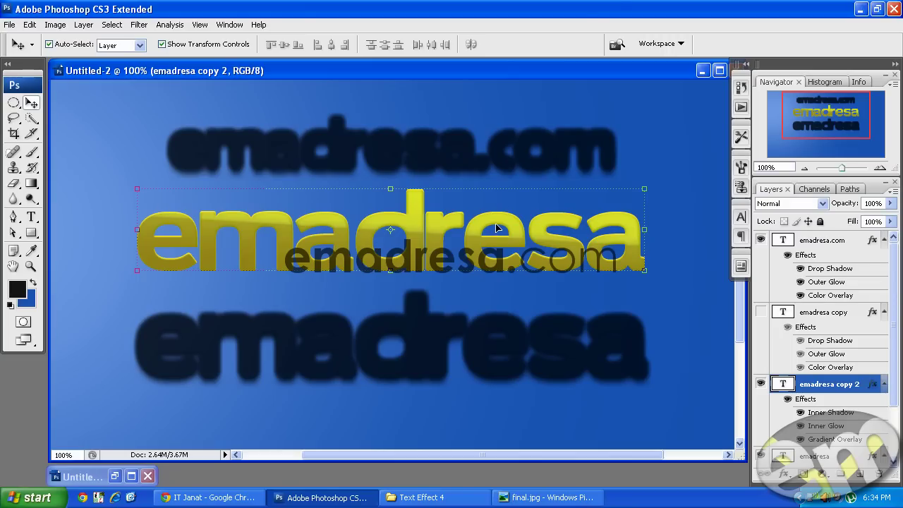
left_click(547, 497)
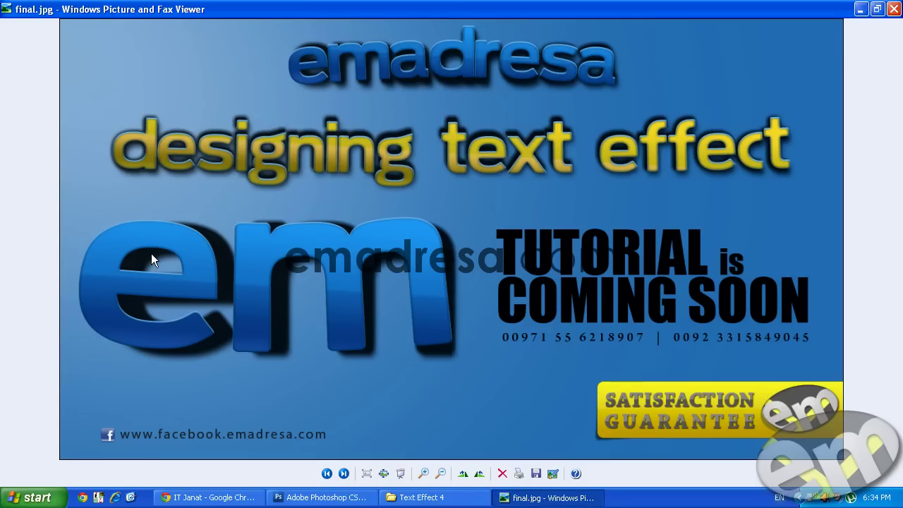
left_click(522, 498)
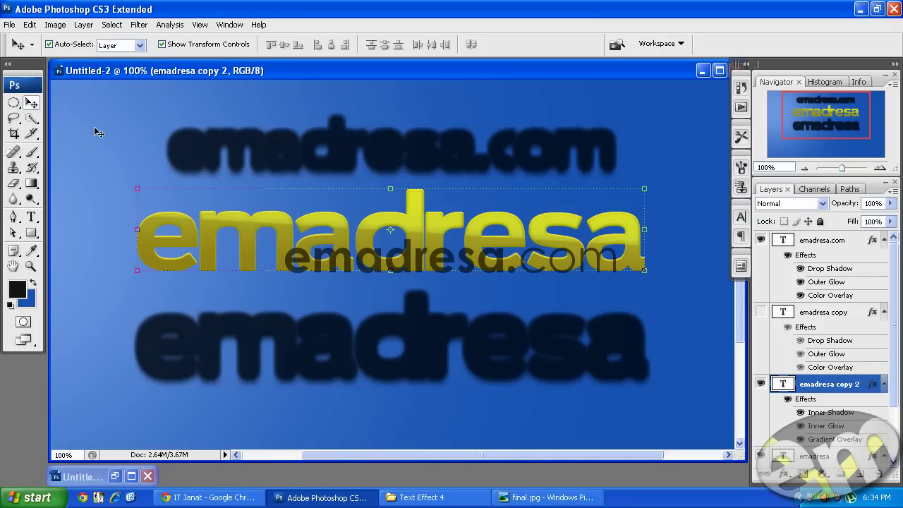
- Drag the gold emadresa text into the lower canvas, then Ctrl+J duplicate the top blurred emadresa.com layer
left_click(94, 127)
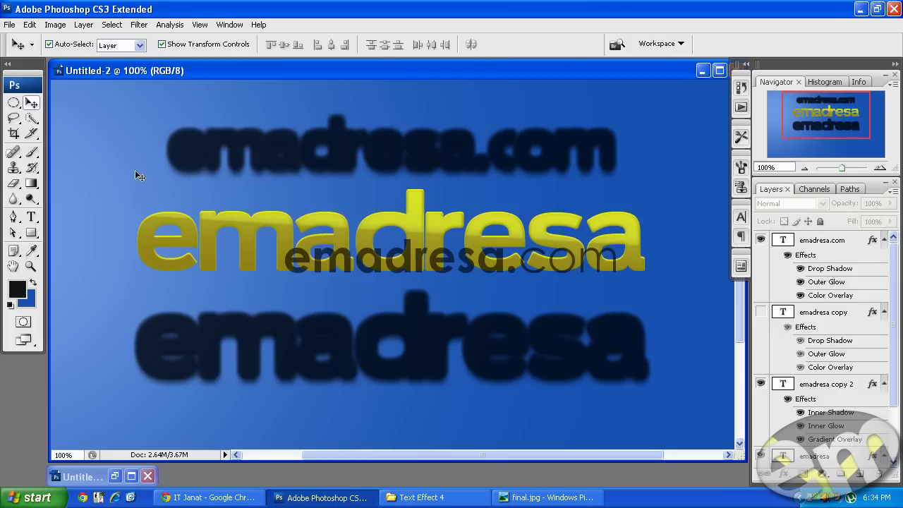
left_click(305, 224)
left_click_drag(336, 227, 340, 329)
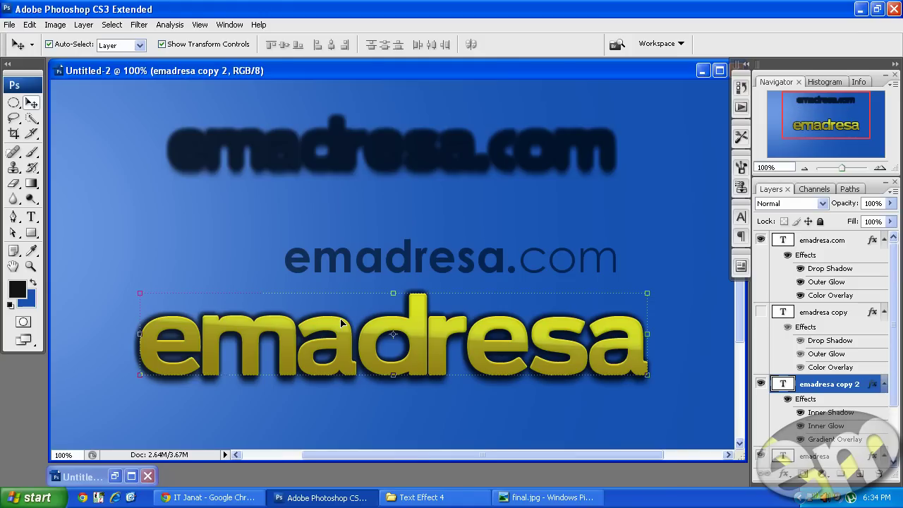
left_click(345, 157)
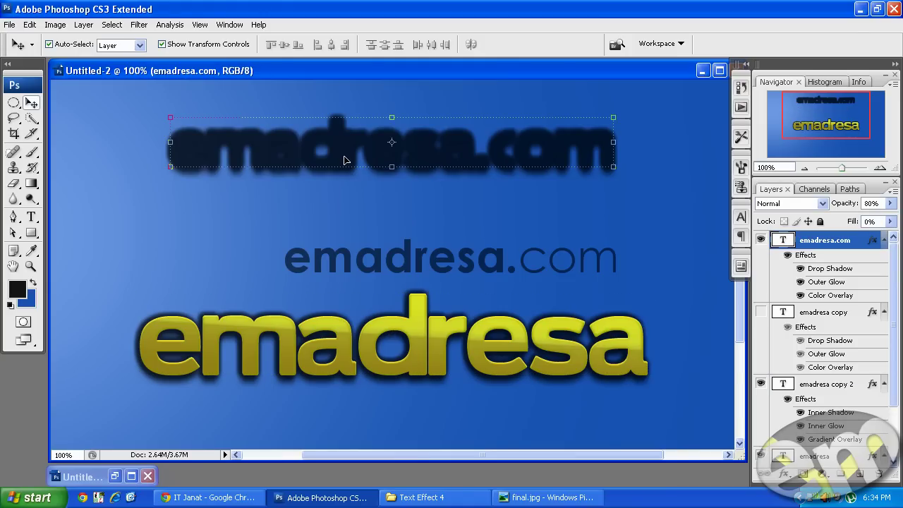
key("ctrl+j")
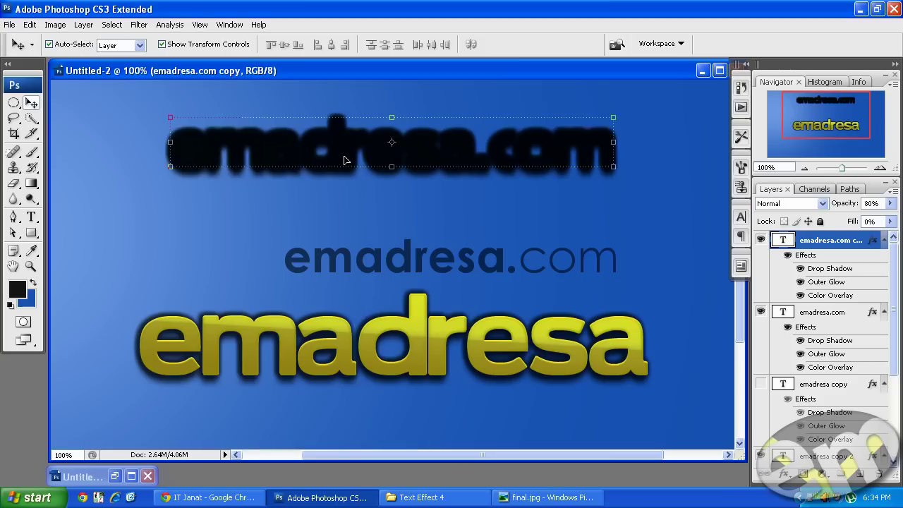
- Clear the top copy's layer style and paste emadresa copy 2's gold style onto it
right_click(875, 240)
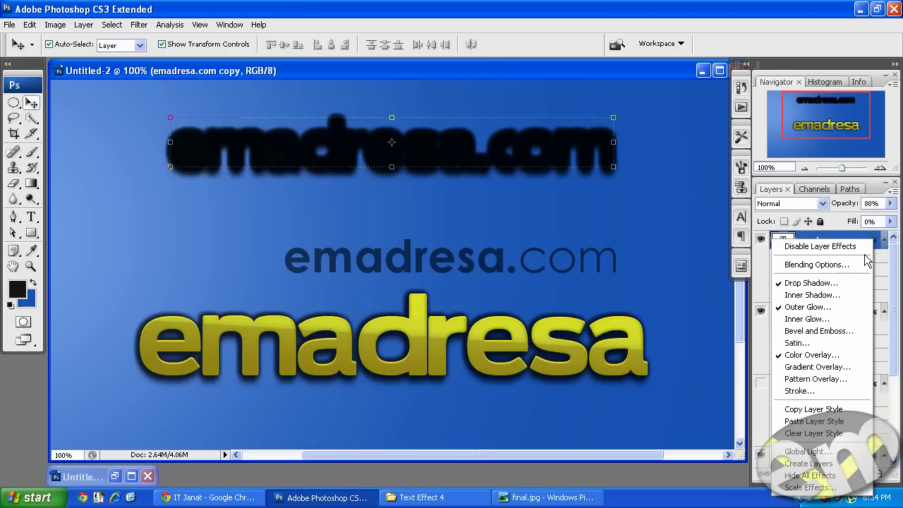
right_click(867, 240)
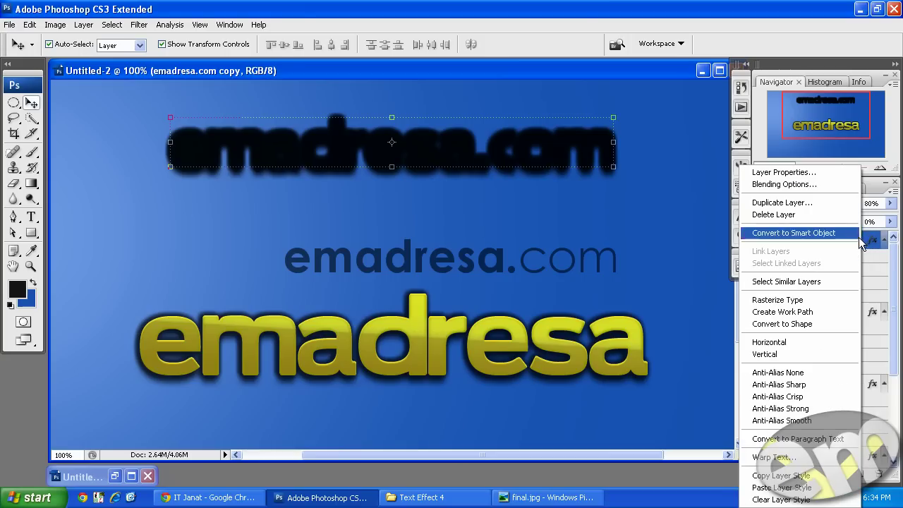
left_click(794, 500)
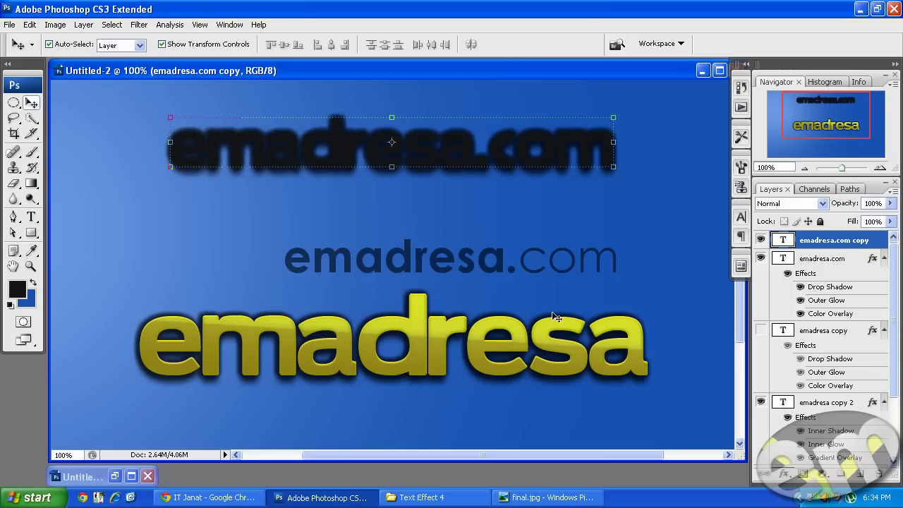
left_click(833, 402)
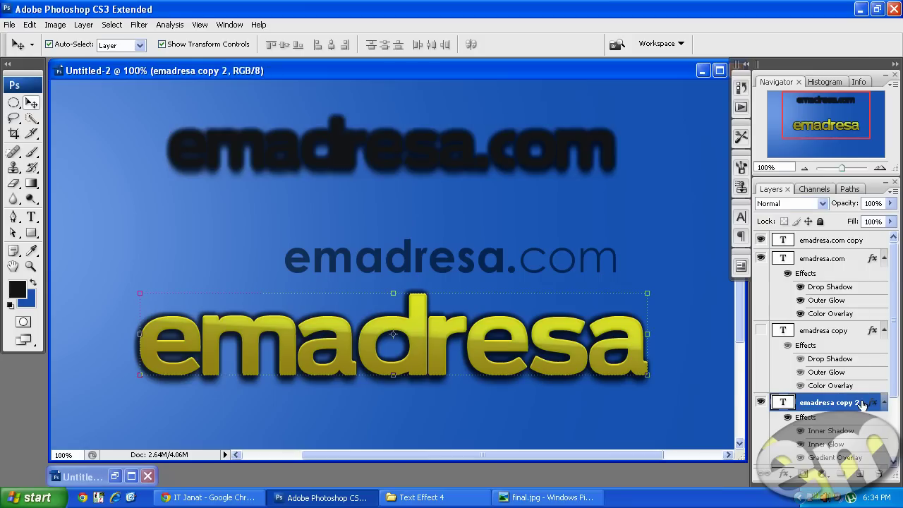
right_click(861, 402)
left_click(819, 367)
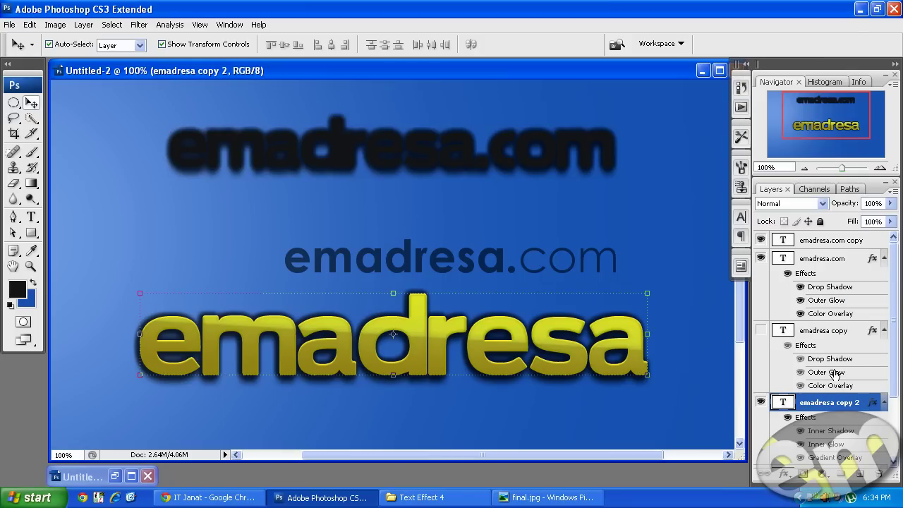
left_click(857, 242)
right_click(857, 242)
left_click(783, 482)
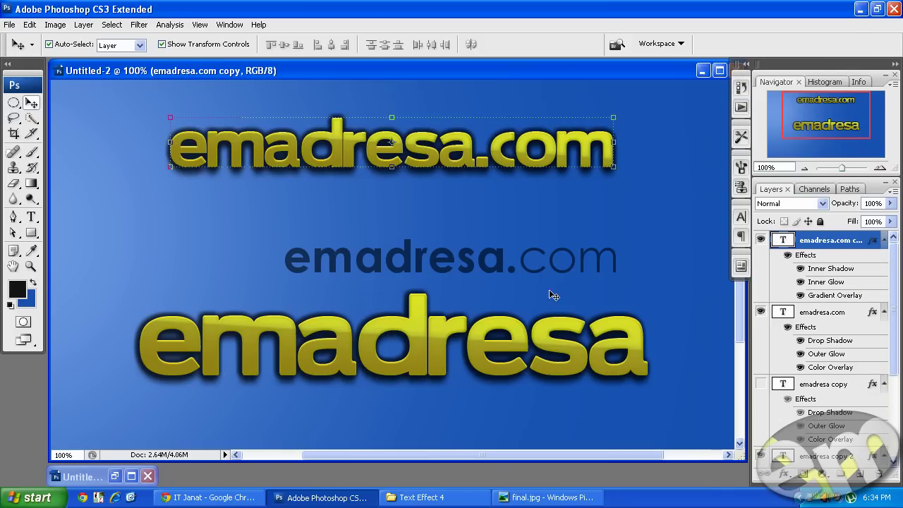
left_click(673, 180)
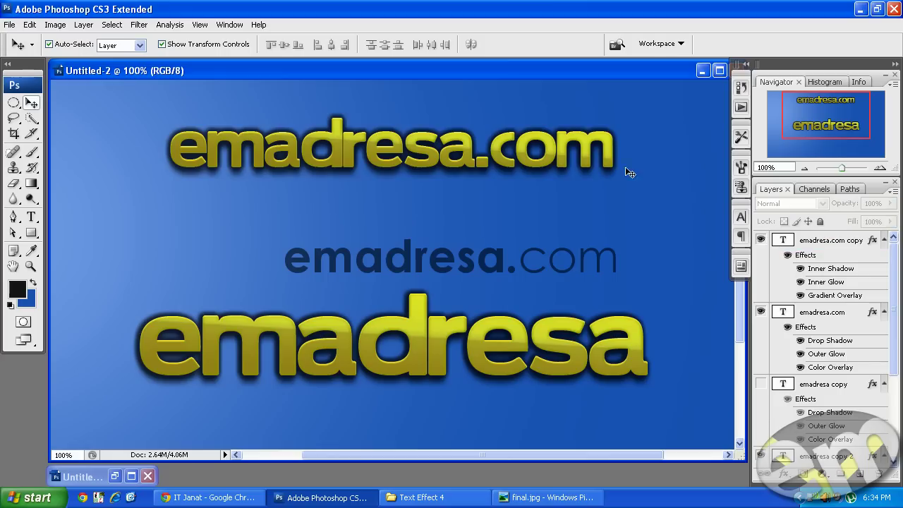
left_click(416, 155)
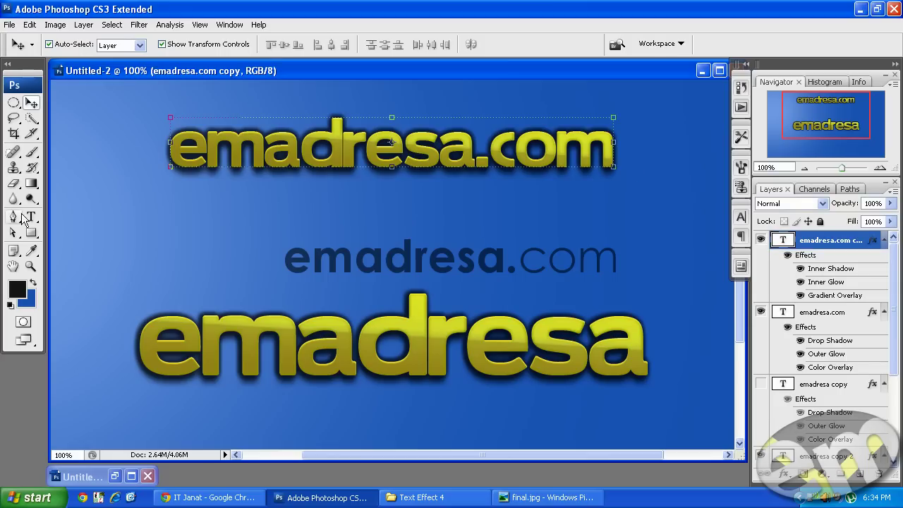
- Warp the top emadresa.com text with an Arc style at Bend 7, then nudge it down
left_click(31, 217)
double_click(385, 161)
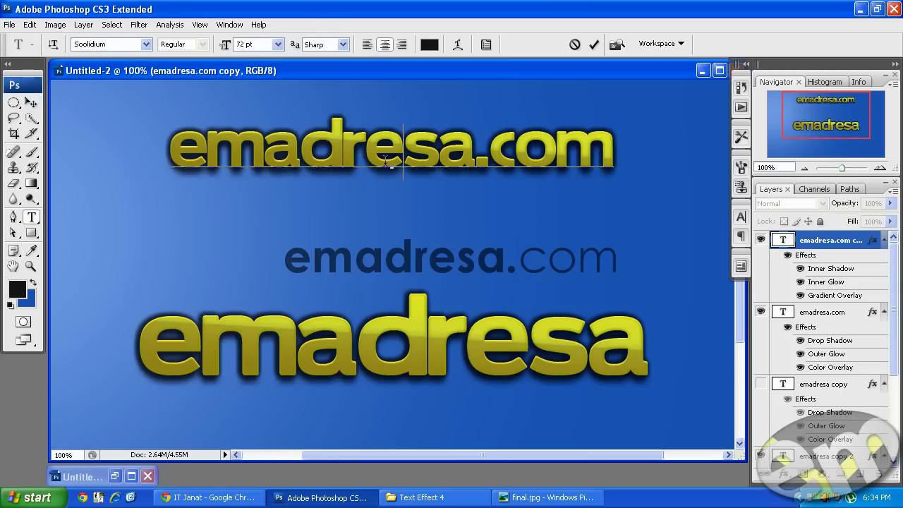
left_click(455, 47)
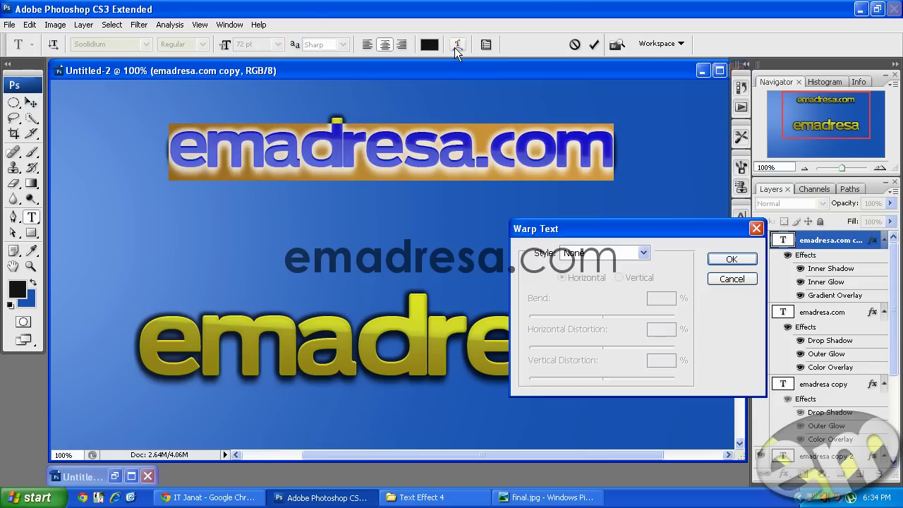
left_click(643, 254)
left_click(629, 289)
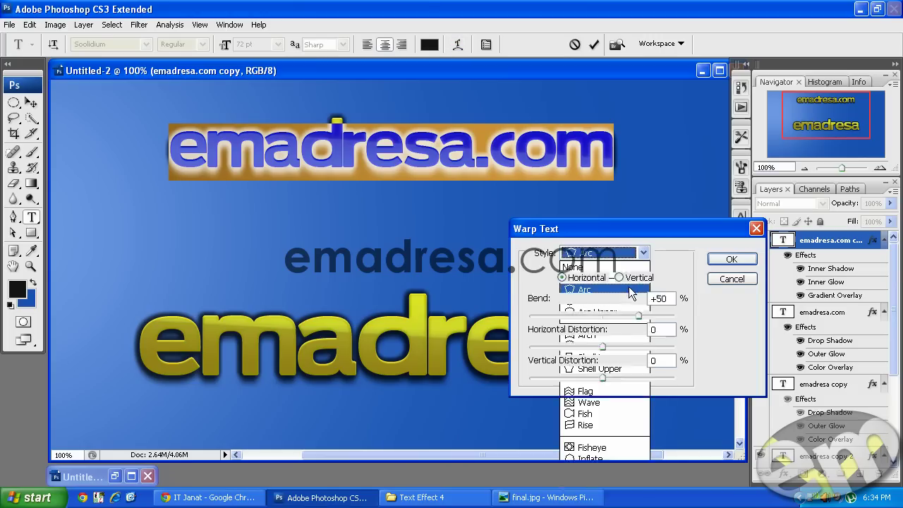
double_click(667, 299)
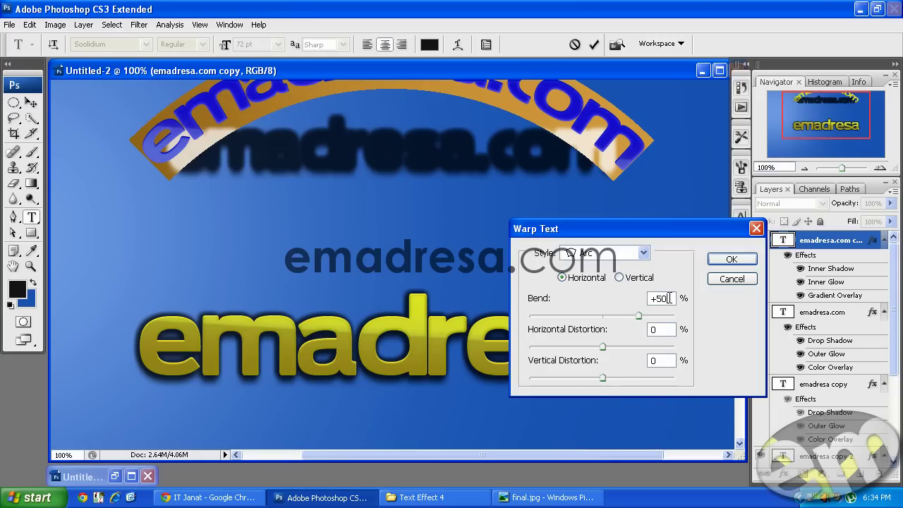
type("7")
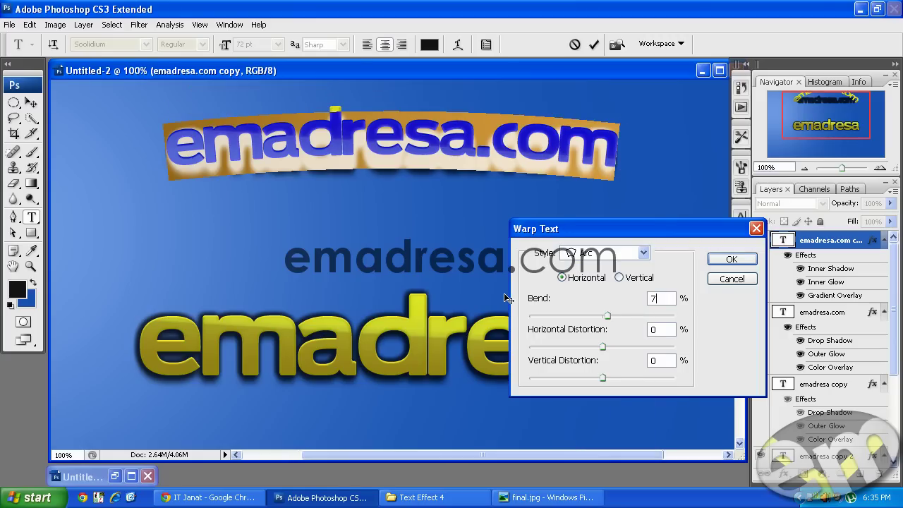
left_click(732, 260)
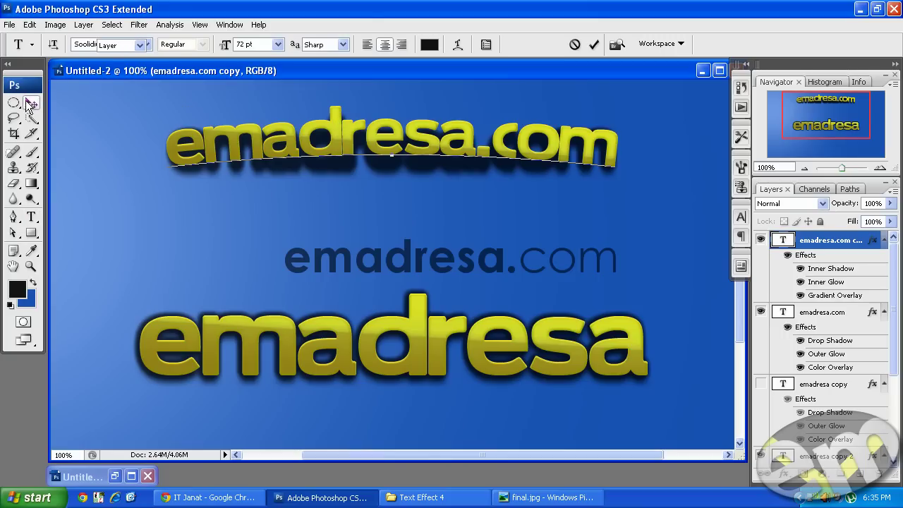
left_click(30, 103)
left_click_drag(337, 136, 336, 142)
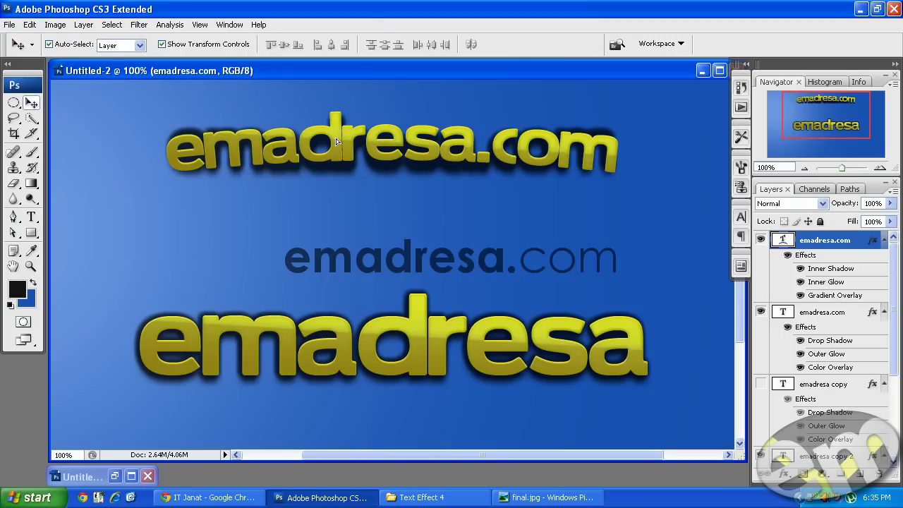
left_click(517, 498)
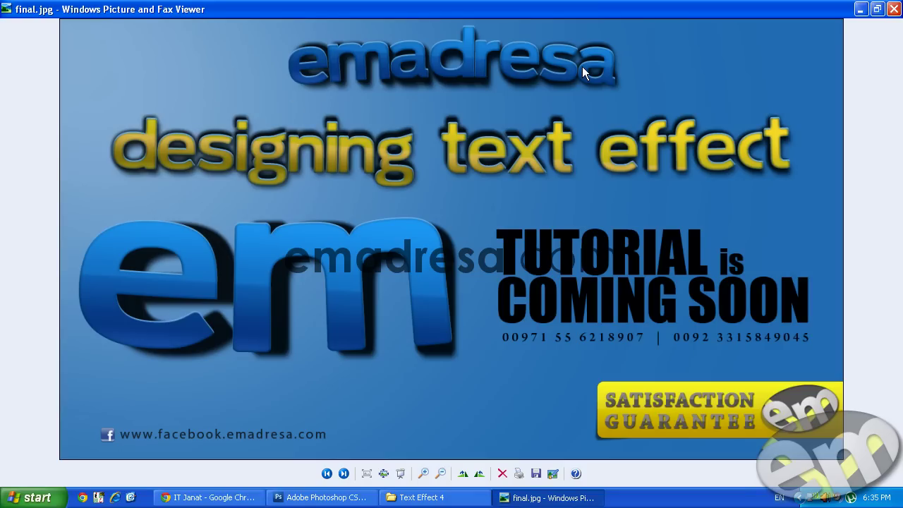
left_click(515, 497)
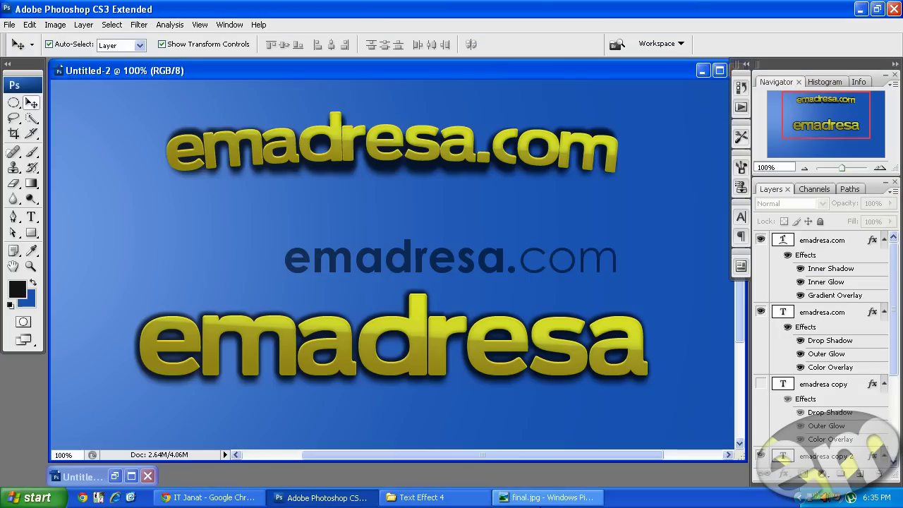
left_click(540, 499)
left_click(538, 497)
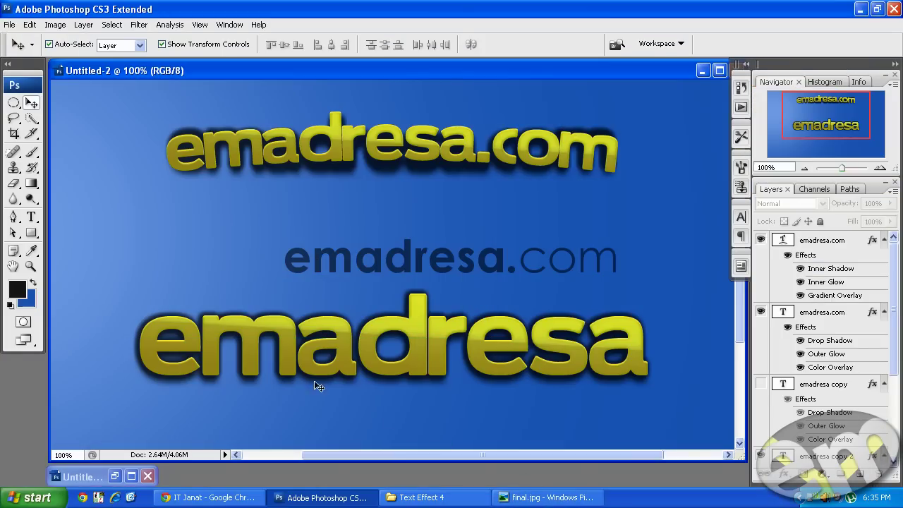
- In Untitled-2, select the large bottom emadresa text together with the emadresa layer
left_click(543, 344)
scroll(852, 413, "down", 1)
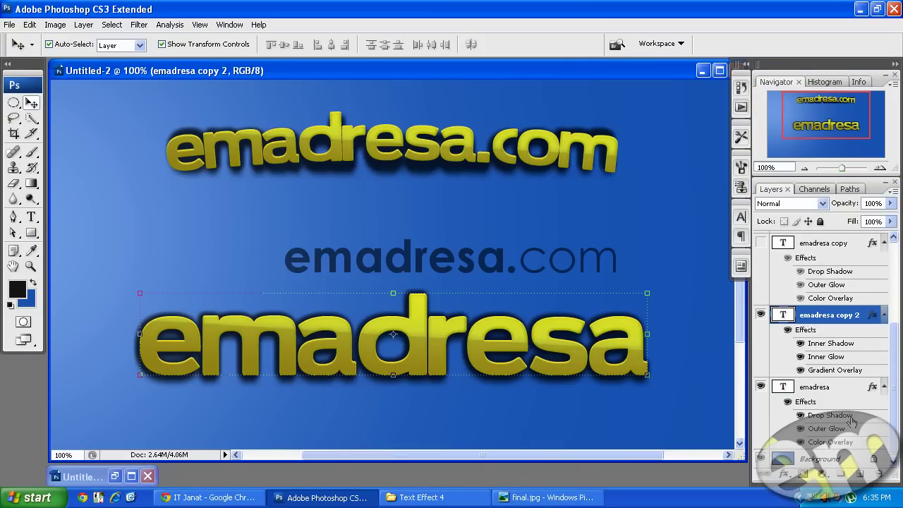
left_click(847, 390, "shift")
left_click(648, 291)
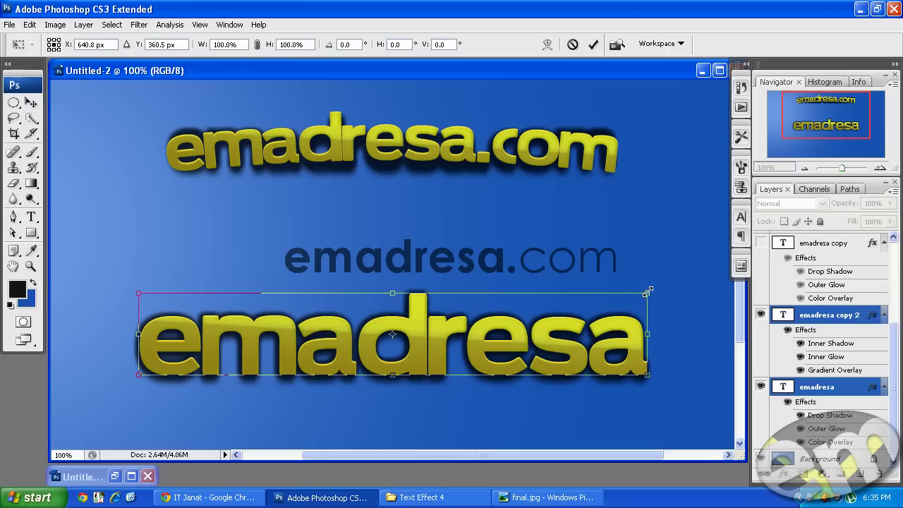
key("Return")
- Create a new document, Untitled-3, and fill it with the blue background colour
left_click(10, 25)
left_click(31, 41)
left_click(465, 112)
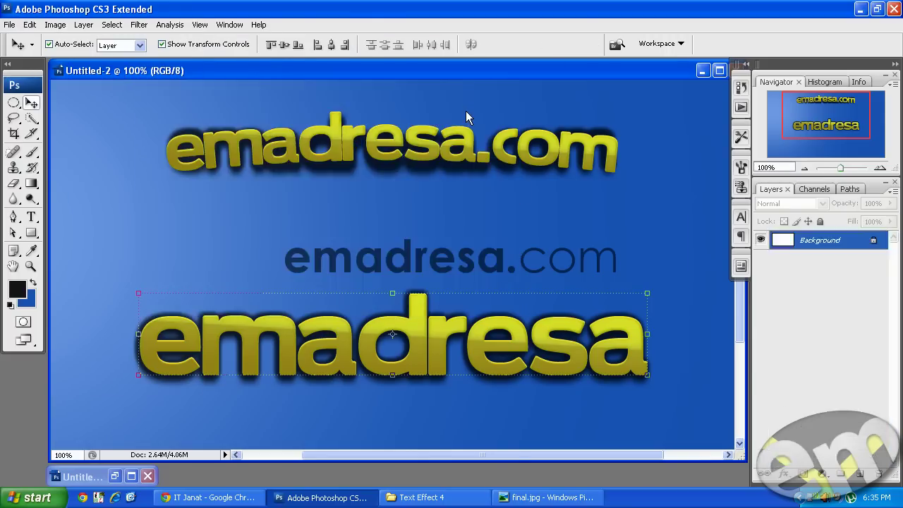
key("ctrl+BackSpace")
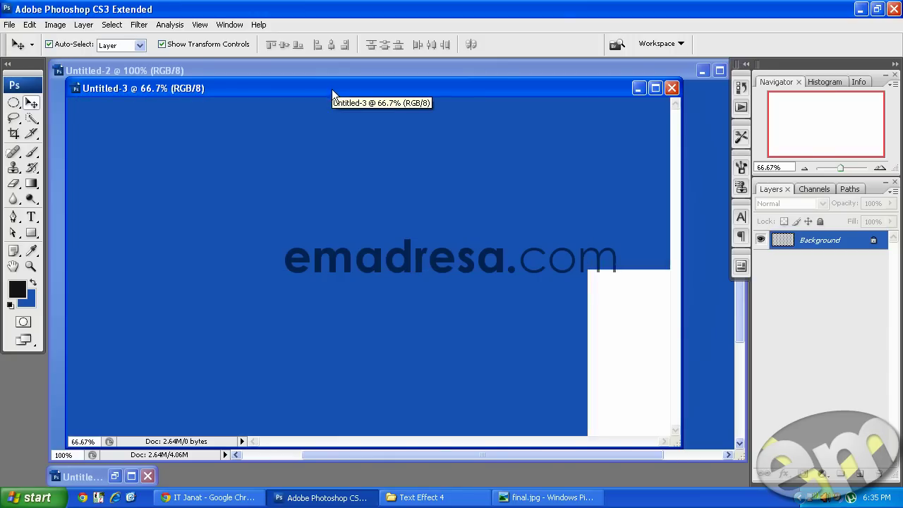
- Drag both selected emadresa layers from Untitled-2 into the Untitled-3 document
mouse_move(319, 88)
left_mouse_down()
mouse_move(240, 87)
mouse_move(497, 70)
left_mouse_up()
left_click(242, 71)
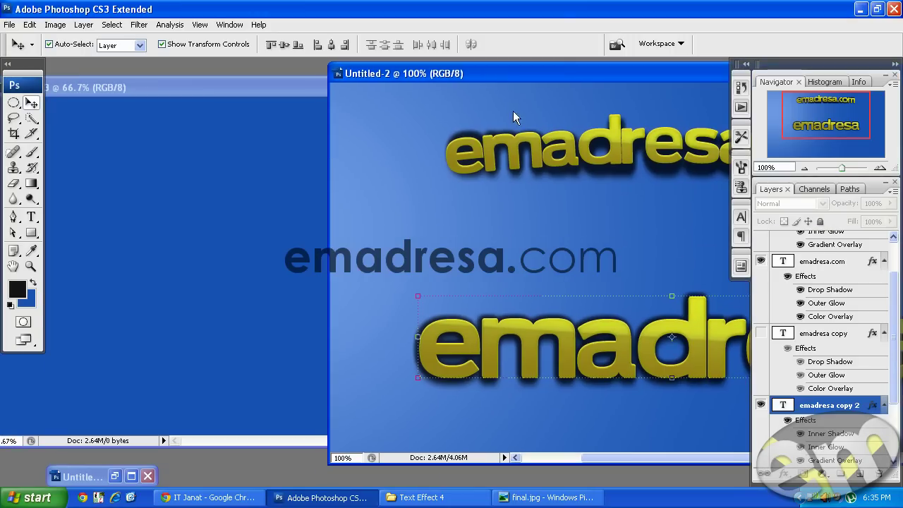
scroll(833, 402, "down", 2)
left_click(833, 385, "shift")
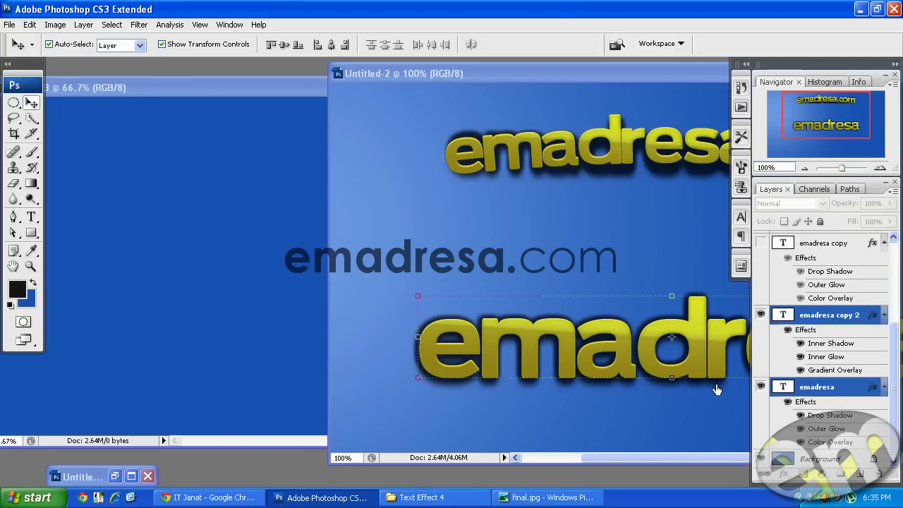
left_click_drag(834, 384, 320, 161)
left_click_drag(284, 87, 435, 91)
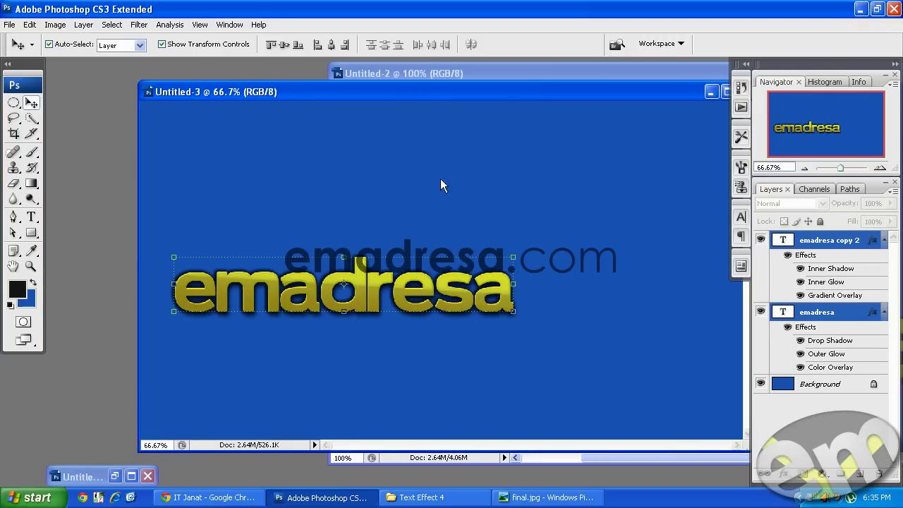
- Shrink the gold emadresa text to 76.6%, place it top-left, and view at 100%
left_click_drag(514, 257, 482, 286)
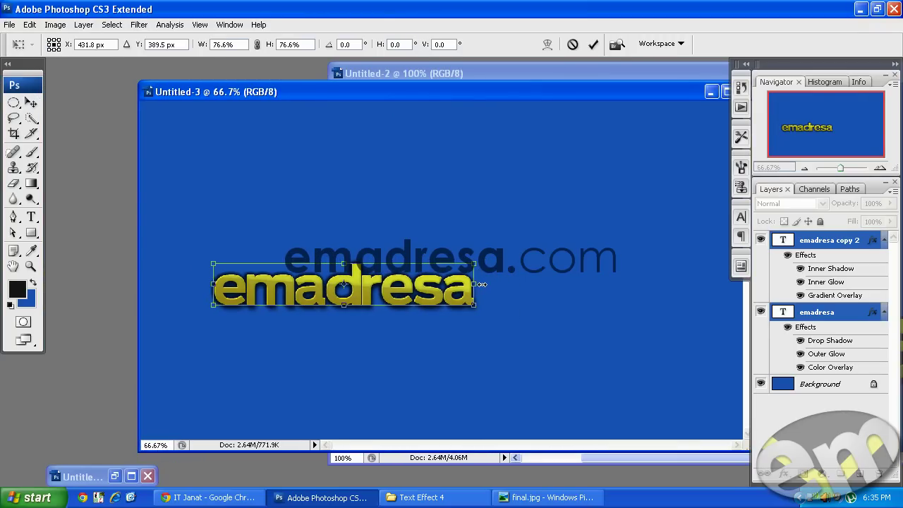
key("Return")
mouse_move(397, 282)
left_mouse_down()
mouse_move(426, 153)
mouse_move(360, 139)
left_mouse_up()
left_click_drag(139, 232, 69, 225)
left_click(31, 266)
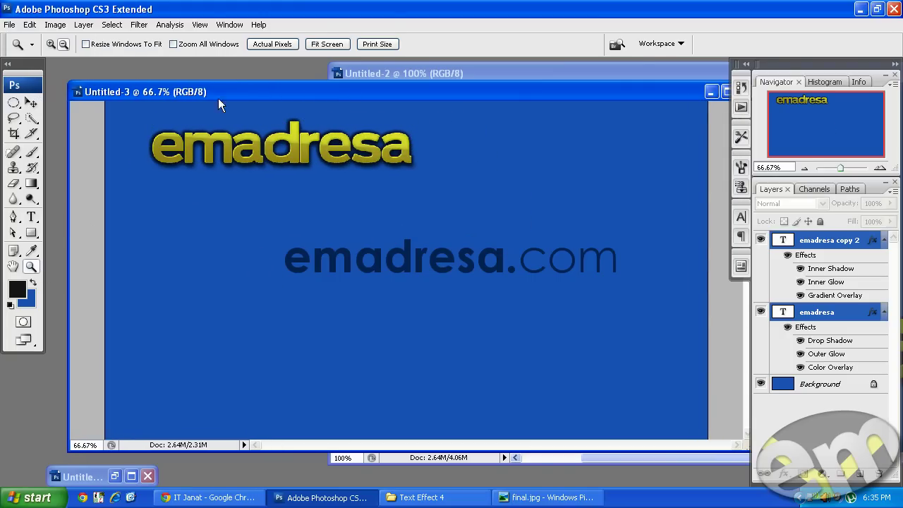
left_click(274, 44)
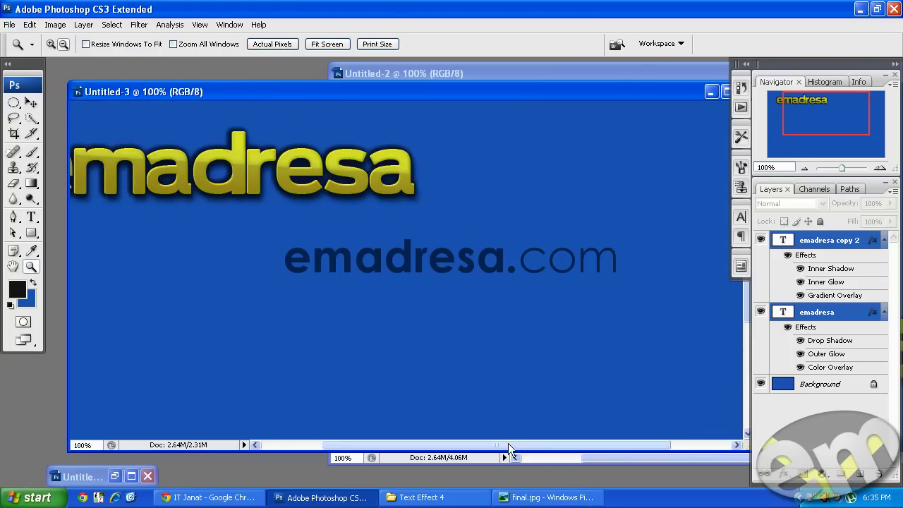
left_click_drag(508, 445, 416, 446)
left_click(31, 102)
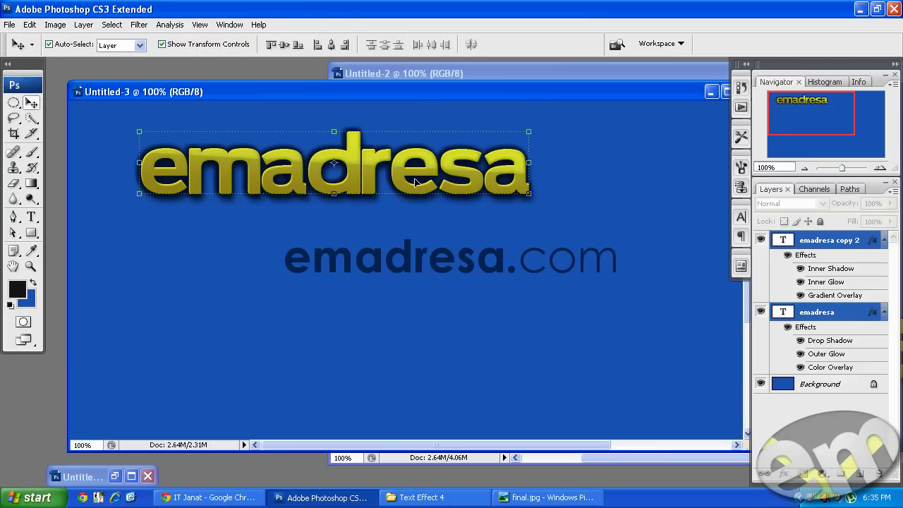
- Duplicate the gold emadresa text below the original as layer 'emadresa copy 3'
left_click_drag(406, 178, 403, 306, "alt")
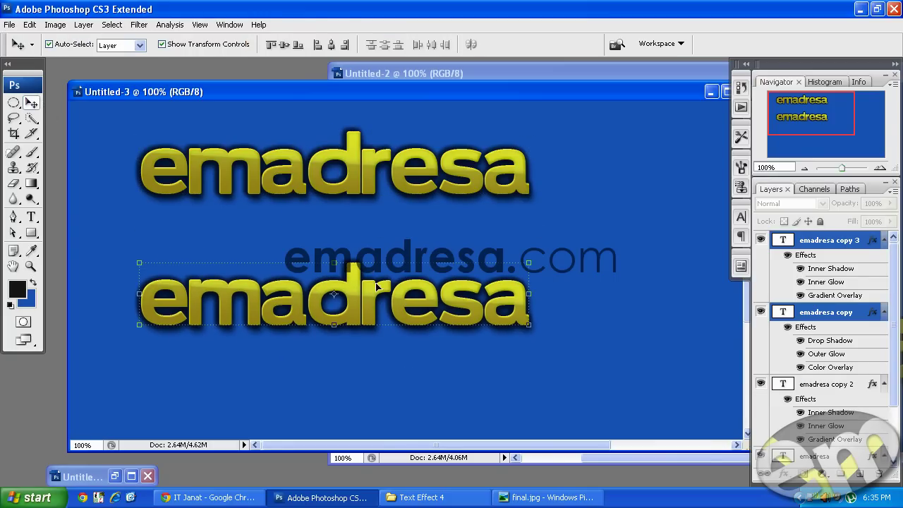
left_click(822, 243)
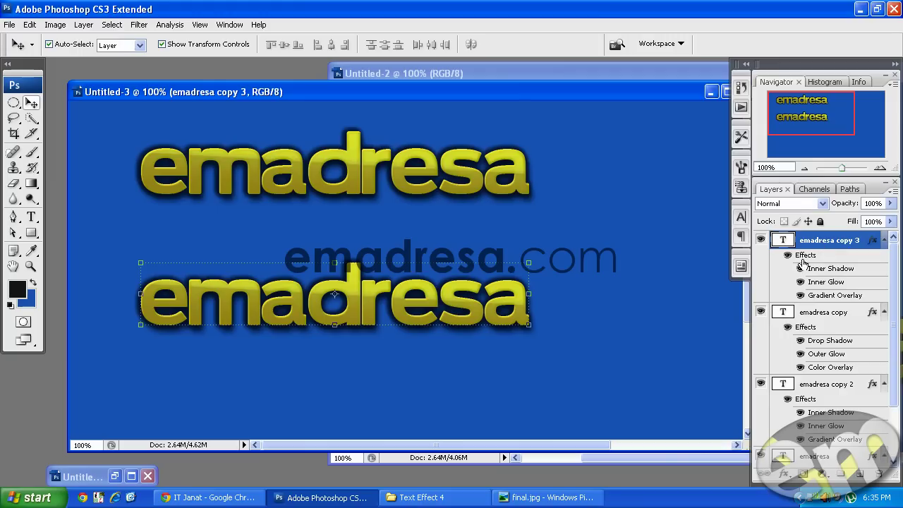
left_click_drag(424, 296, 547, 303)
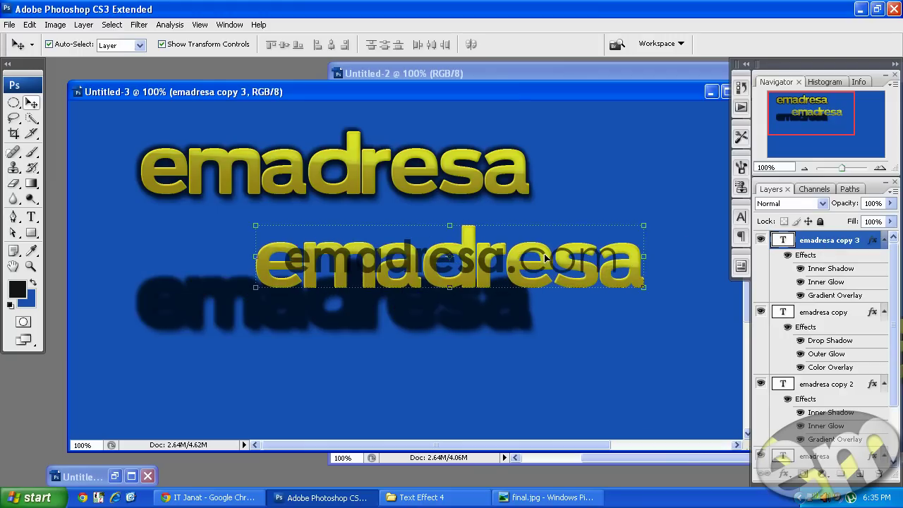
key("ctrl+z")
- Stretch the lower emadresa copy to 119.4% height, then deselect all layers
key("ctrl+t")
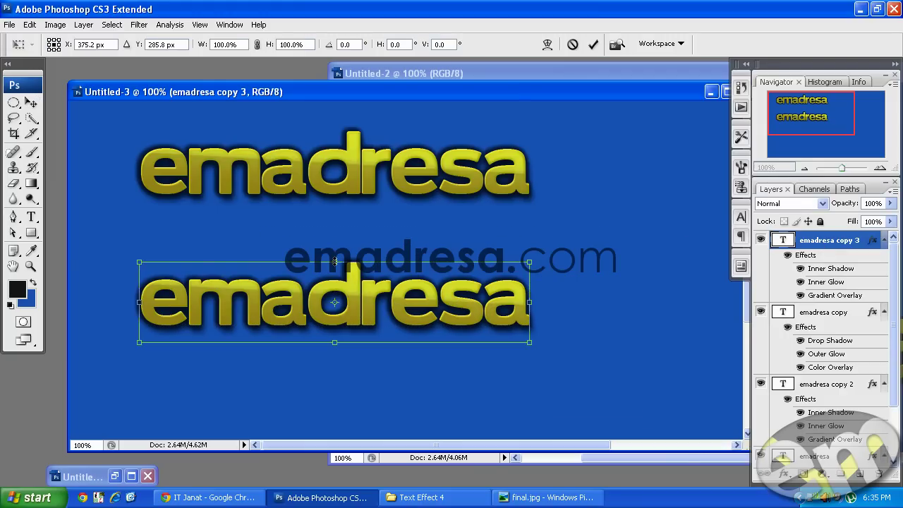
left_click_drag(336, 260, 335, 244)
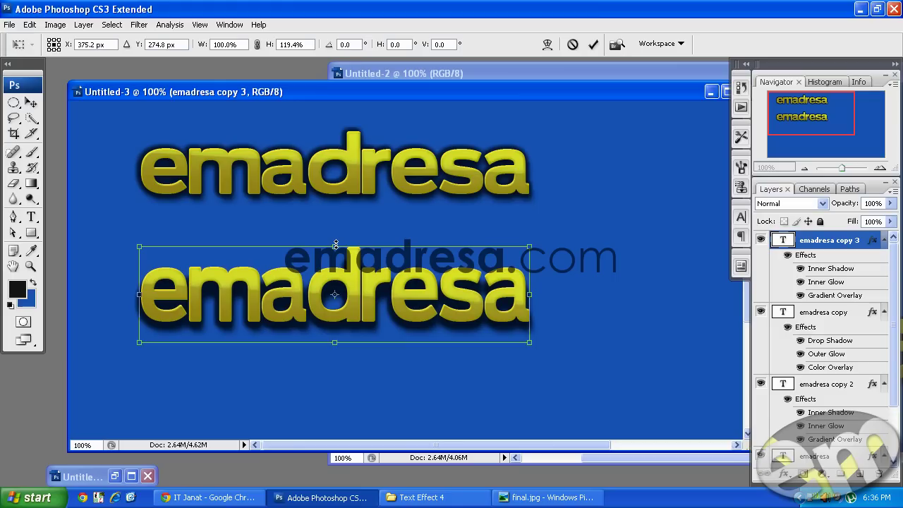
key("Return")
key("ctrl+h")
key("ctrl+h")
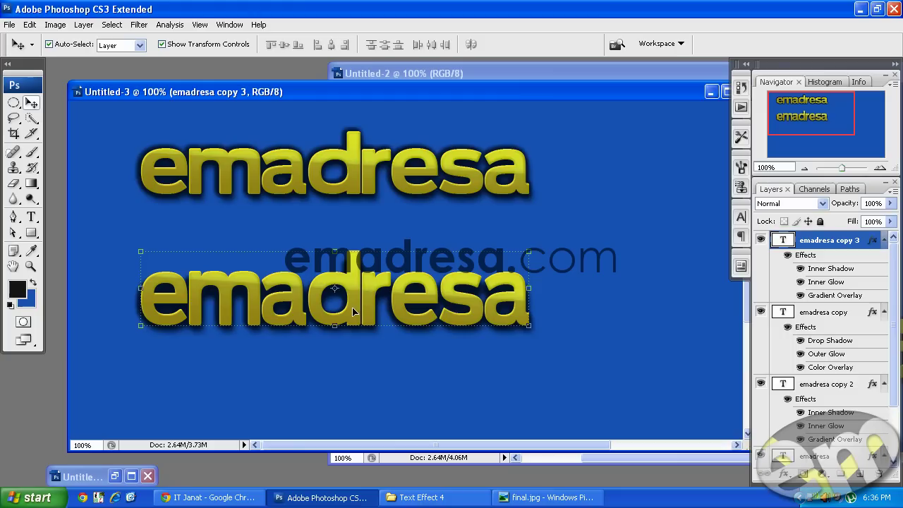
left_click(566, 364)
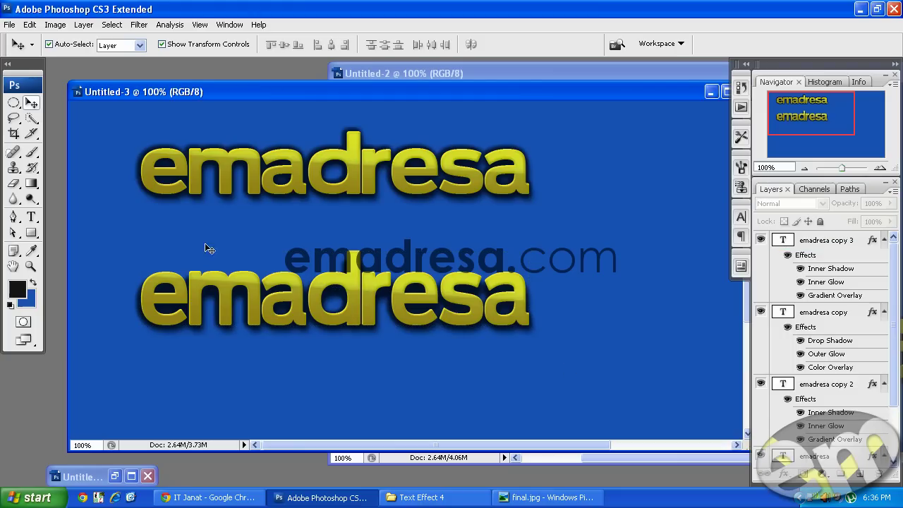
left_click(31, 216)
double_click(261, 162)
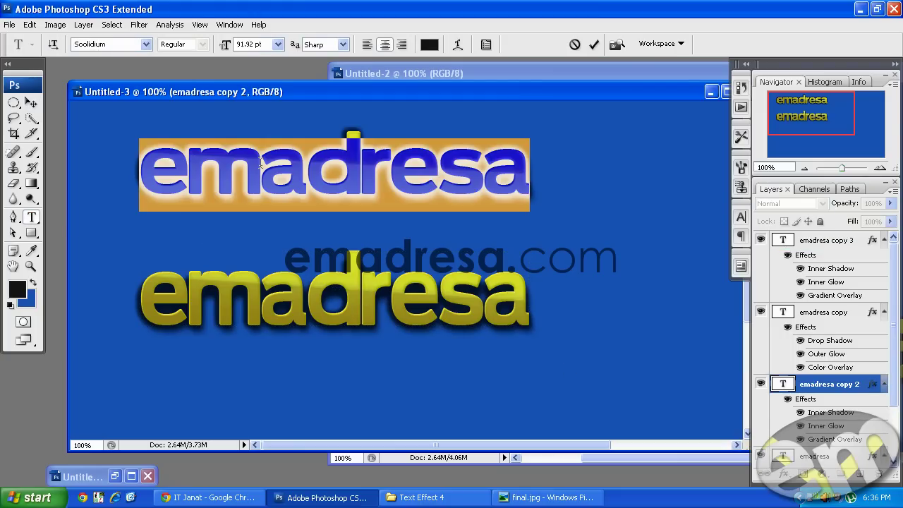
left_click(457, 44)
left_click(643, 253)
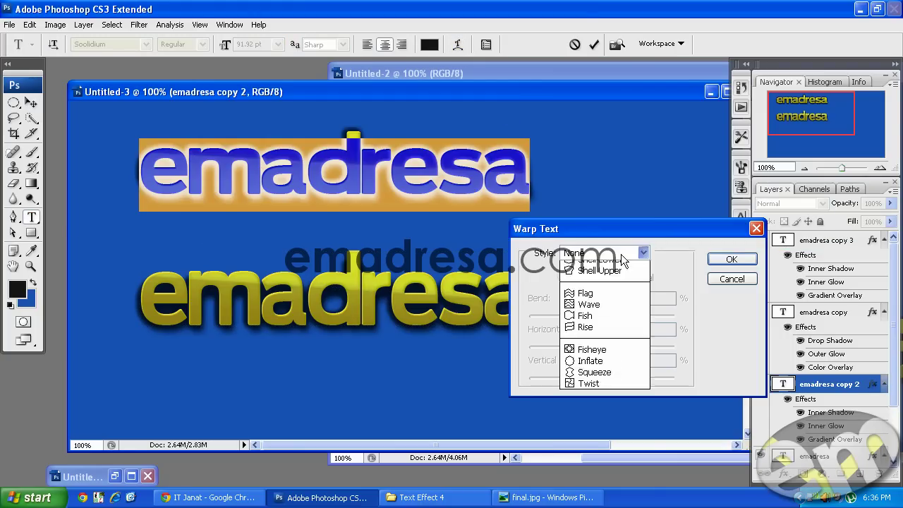
left_click(615, 299)
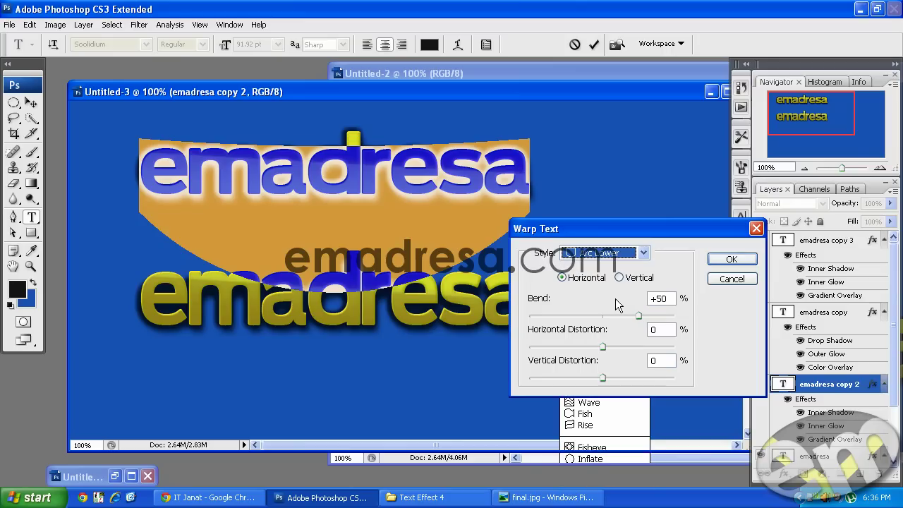
left_click_drag(623, 319, 609, 317)
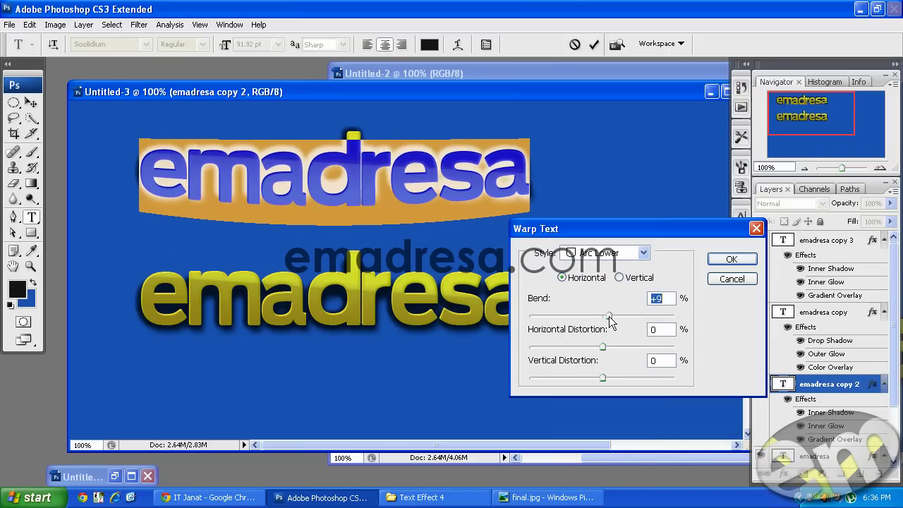
left_click(731, 259)
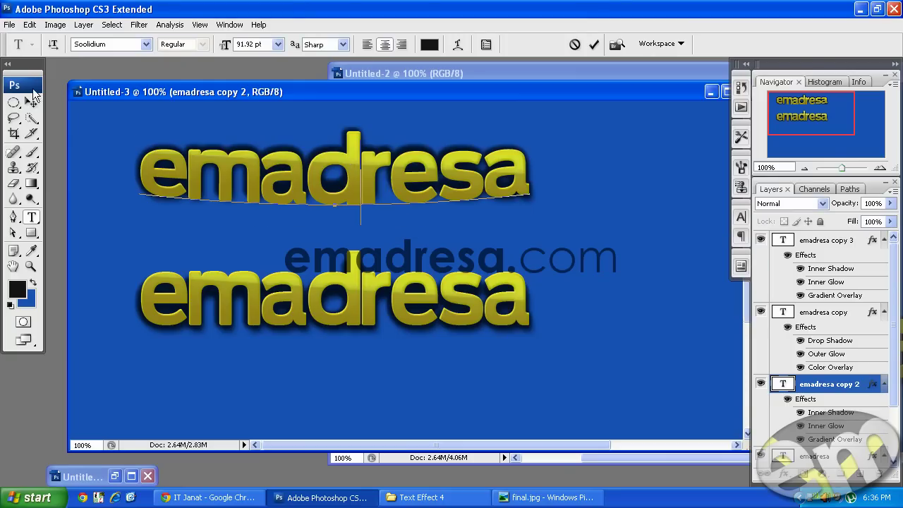
left_click(31, 102)
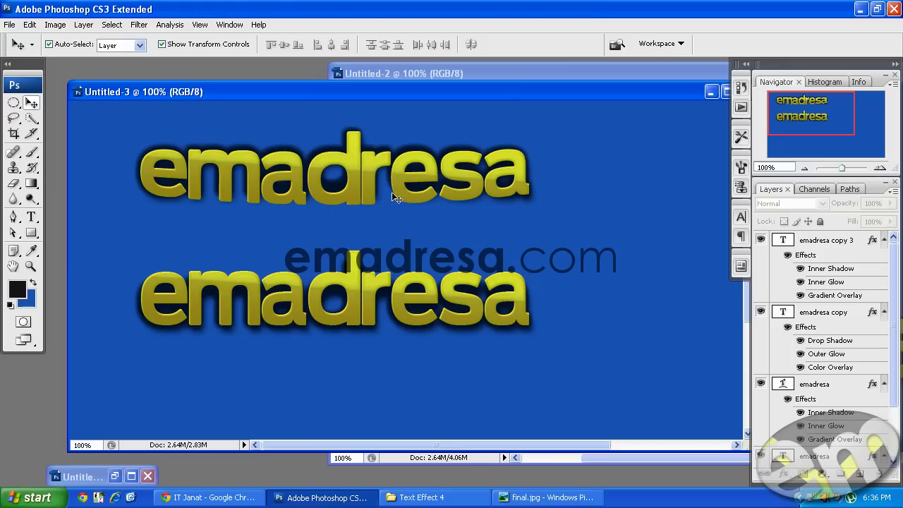
left_click(370, 191)
key("t")
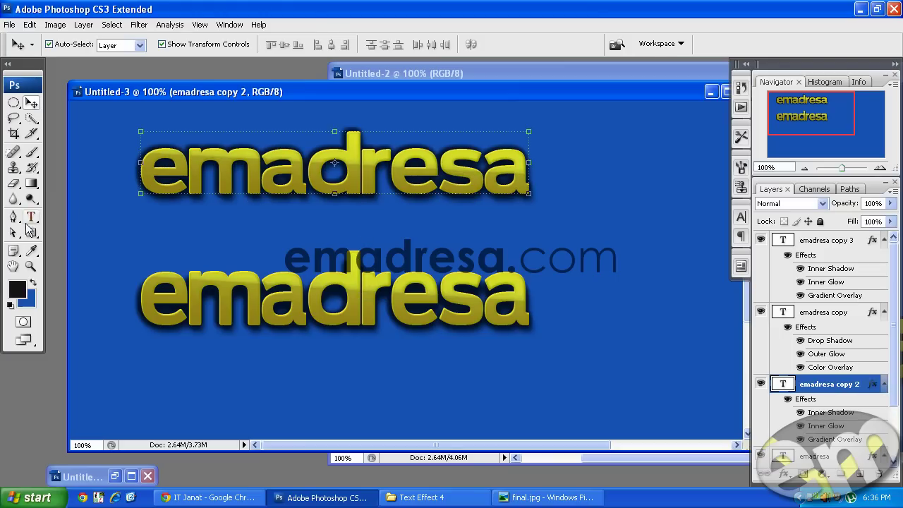
double_click(301, 187)
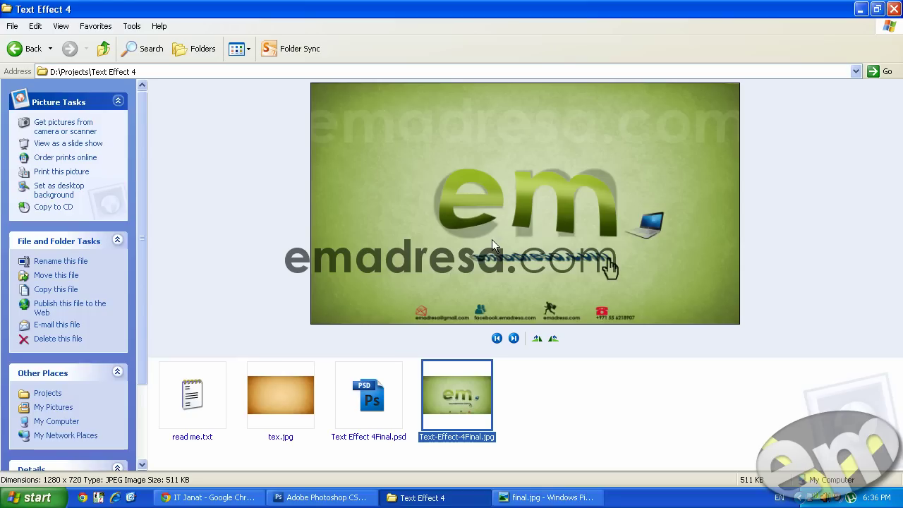
left_click(321, 498)
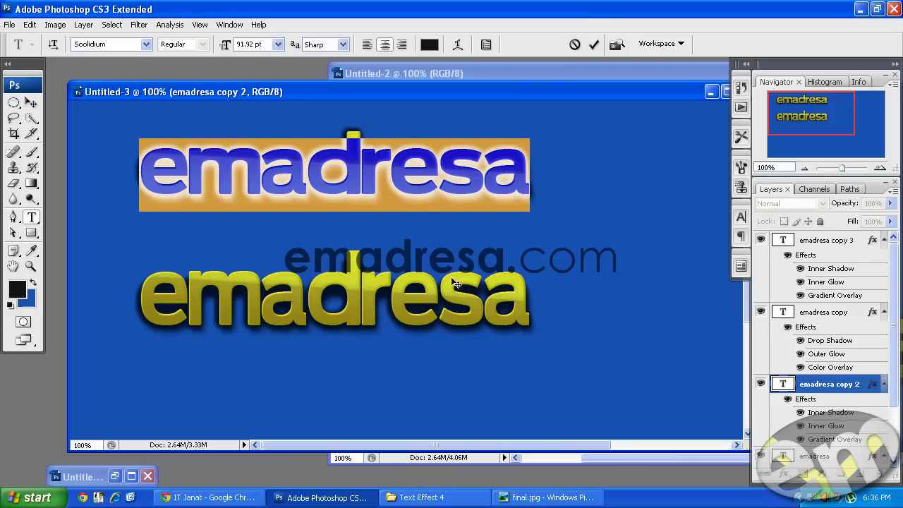
- Apply a Flag warp with a Bend of about +8 to the upper emadresa word
left_click(361, 212)
double_click(351, 179)
left_click(465, 45)
left_click(644, 252)
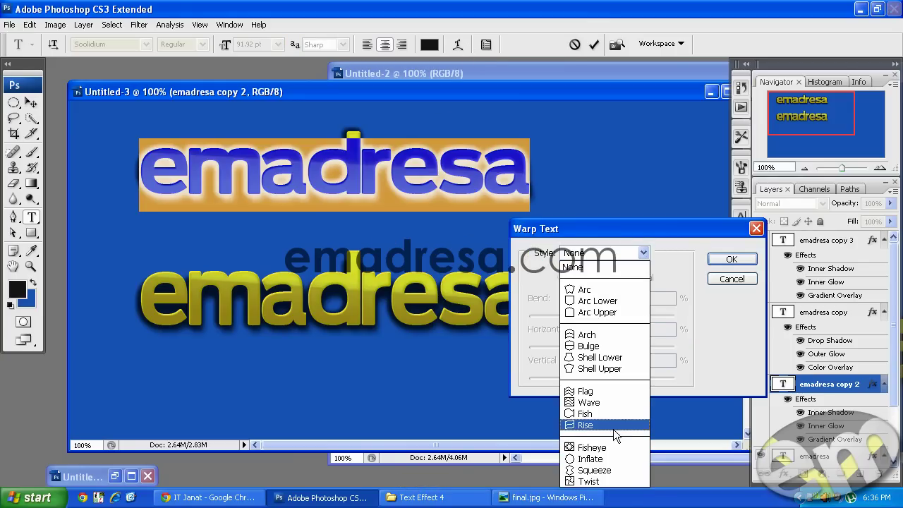
left_click(614, 392)
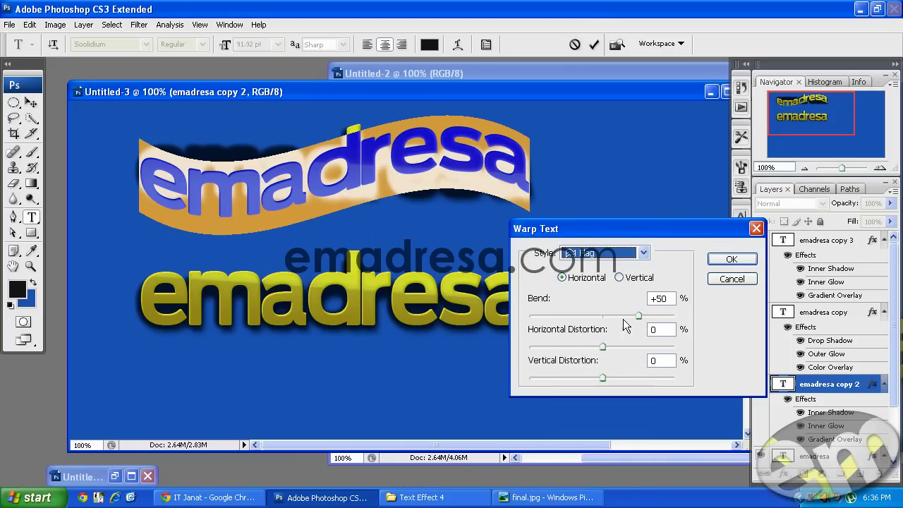
left_click_drag(623, 319, 609, 316)
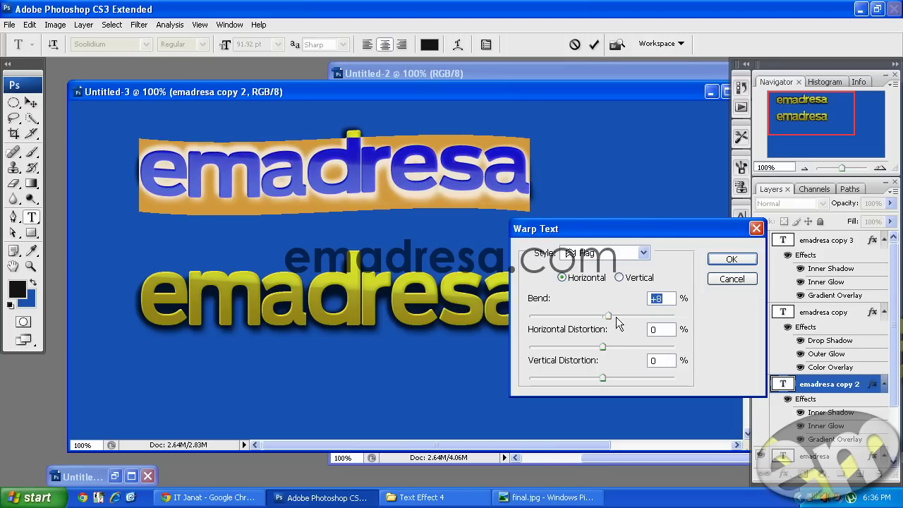
left_click(731, 259)
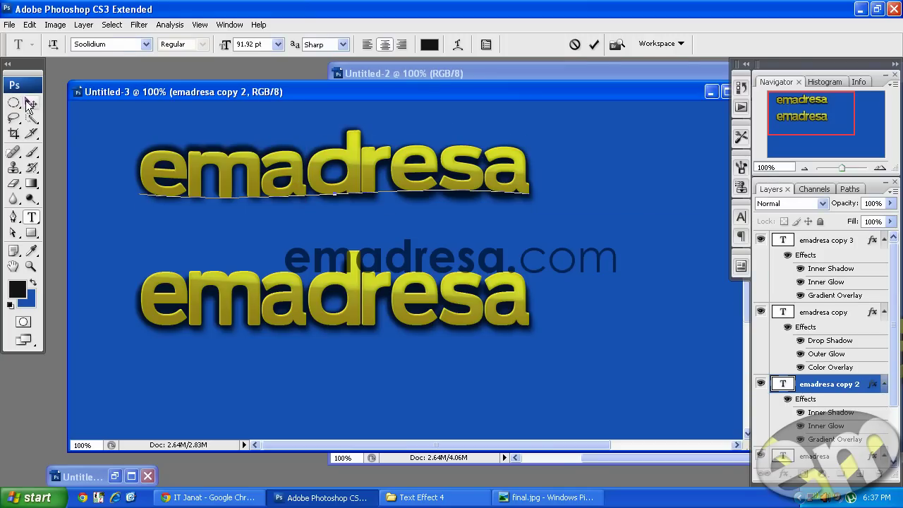
left_click(30, 103)
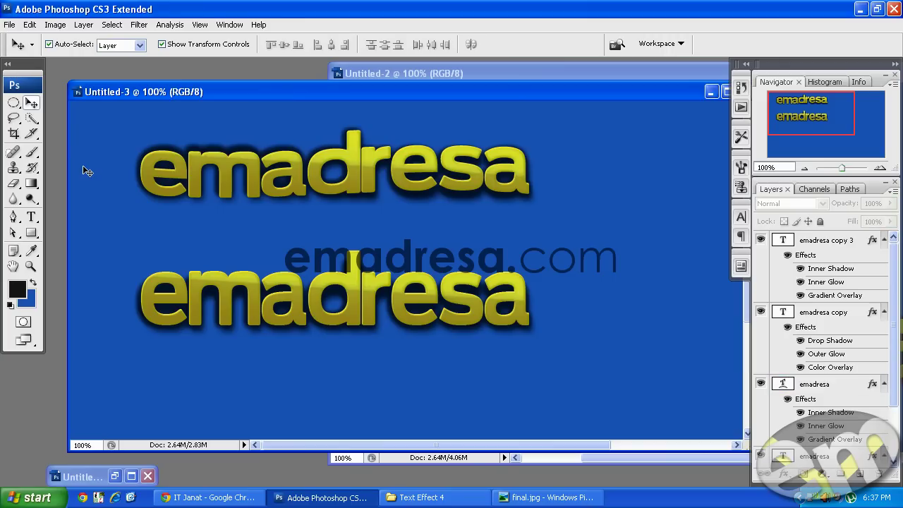
- Bring the blue Untitled-1 composition back to the front at 100% zoom
double_click(76, 477)
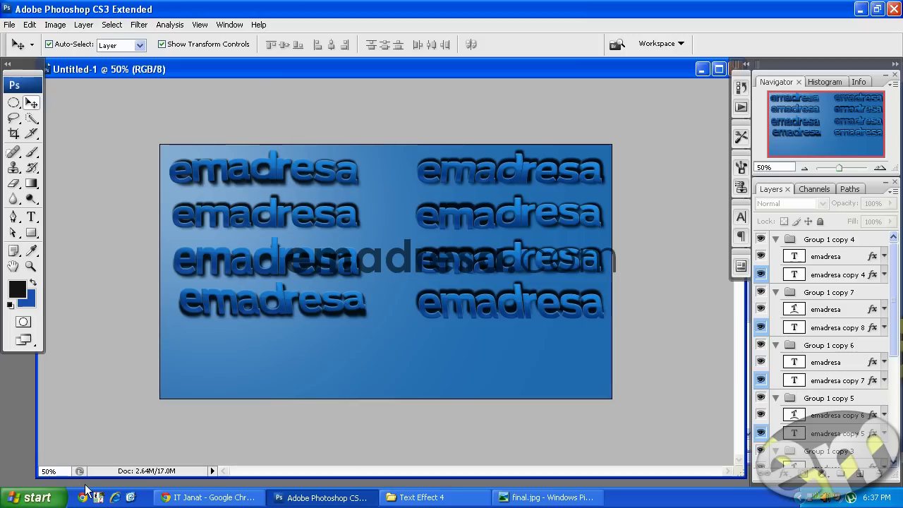
left_click(31, 266)
left_click(273, 44)
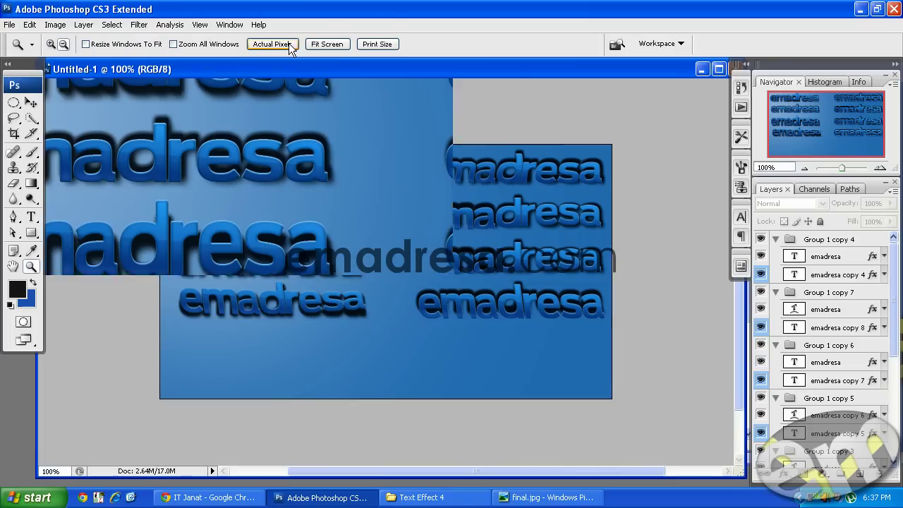
left_click_drag(467, 471, 413, 474)
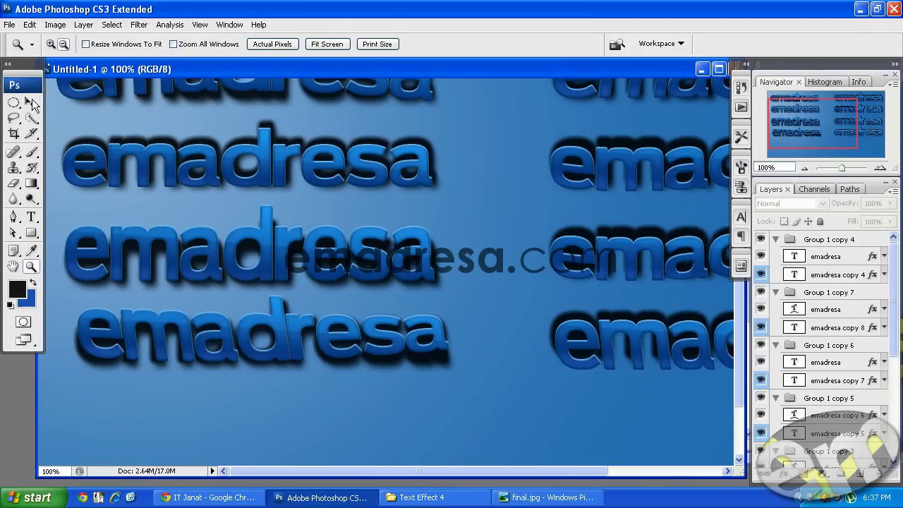
left_click(31, 103)
- Review the bottom-left emadresa text's Arc Lower warp, then cancel without changes
left_click(291, 345)
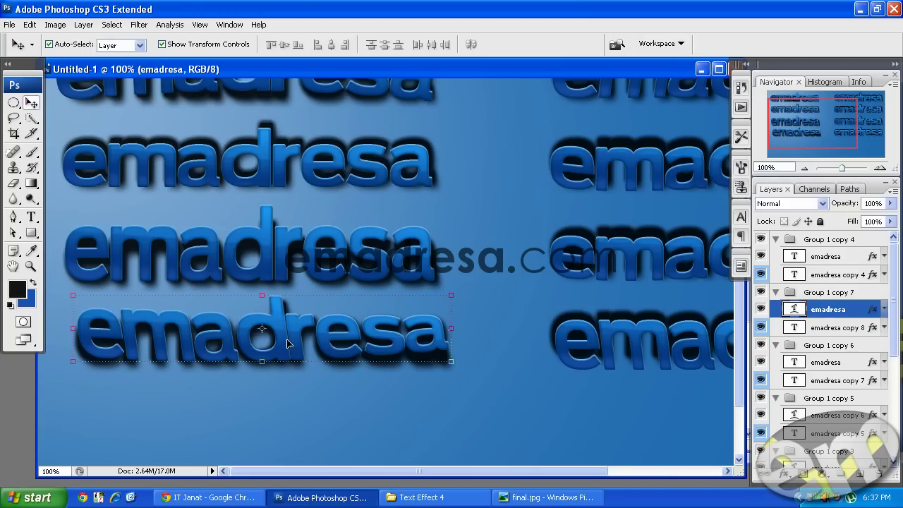
left_click(31, 216)
double_click(266, 351)
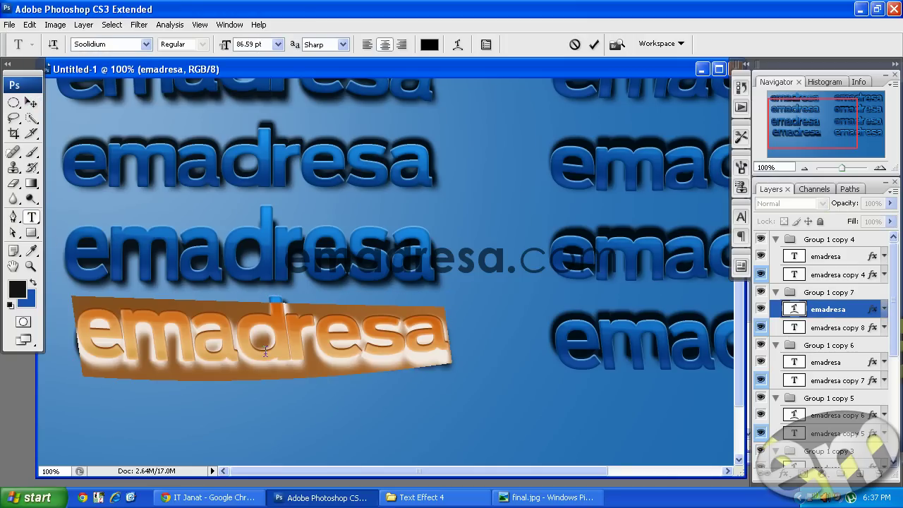
left_click(455, 44)
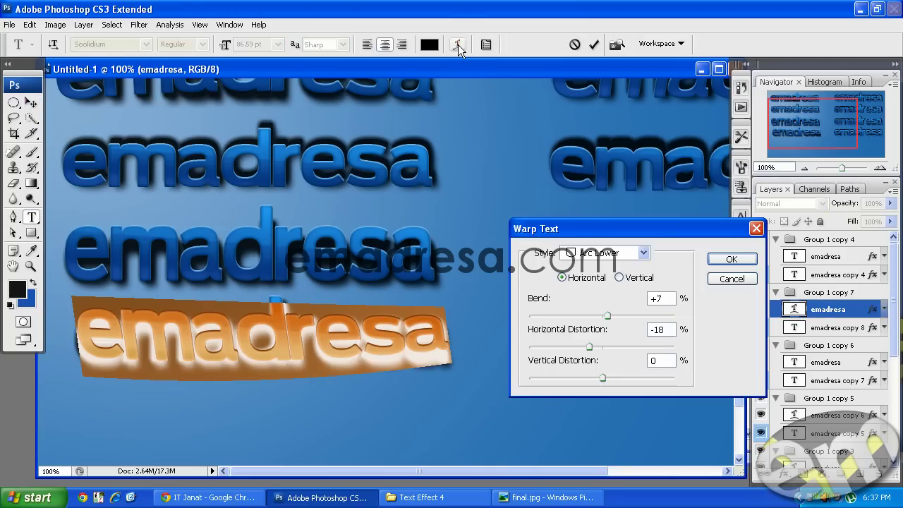
left_click(635, 253)
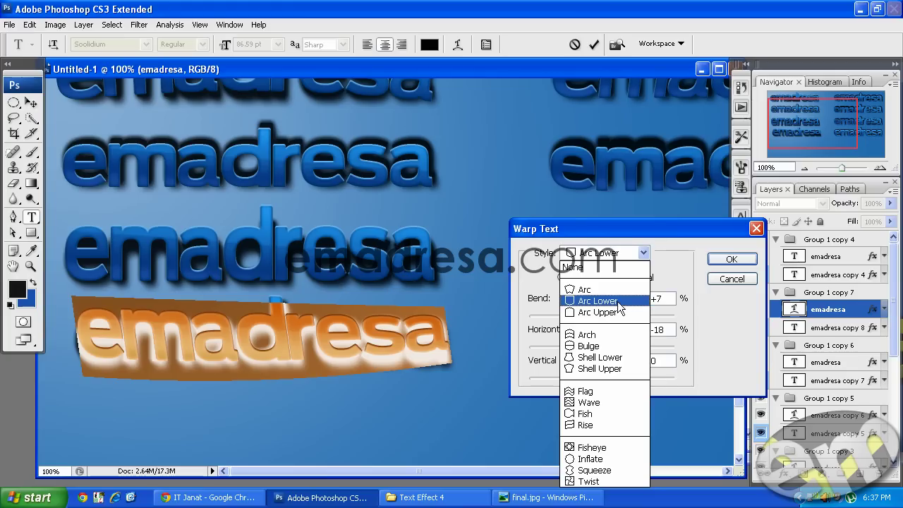
left_click(673, 232)
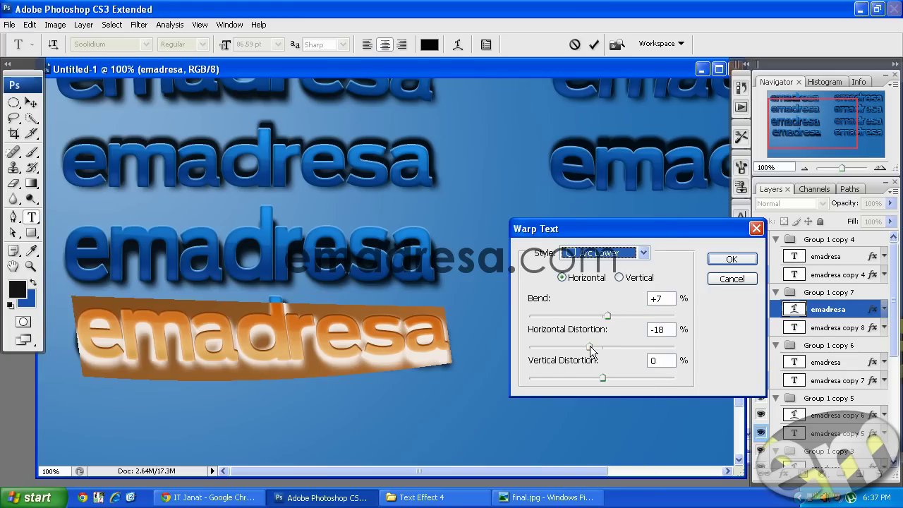
mouse_move(590, 346)
left_mouse_down()
mouse_move(604, 347)
mouse_move(579, 345)
left_mouse_up()
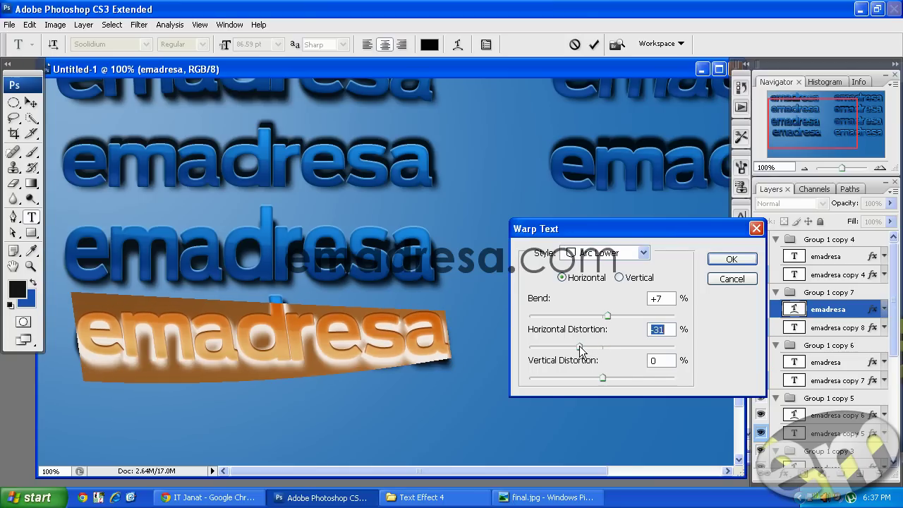
left_click(732, 279)
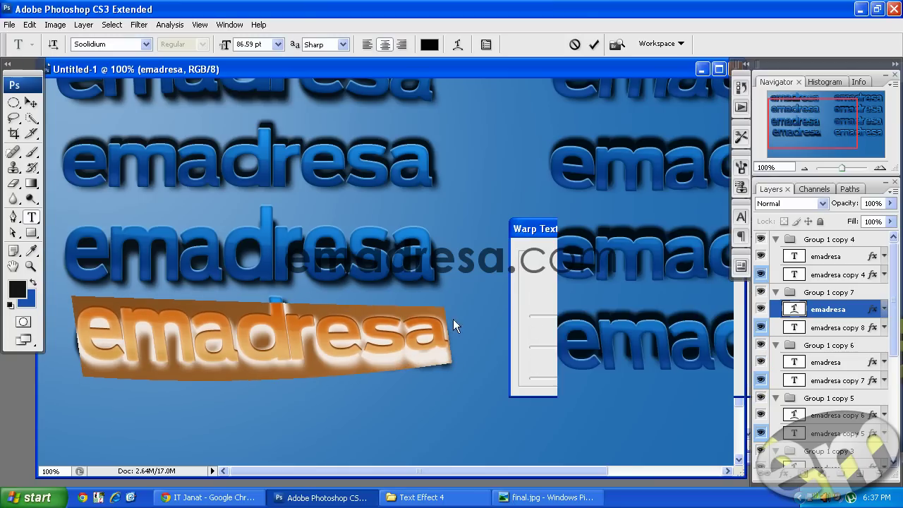
left_click(30, 102)
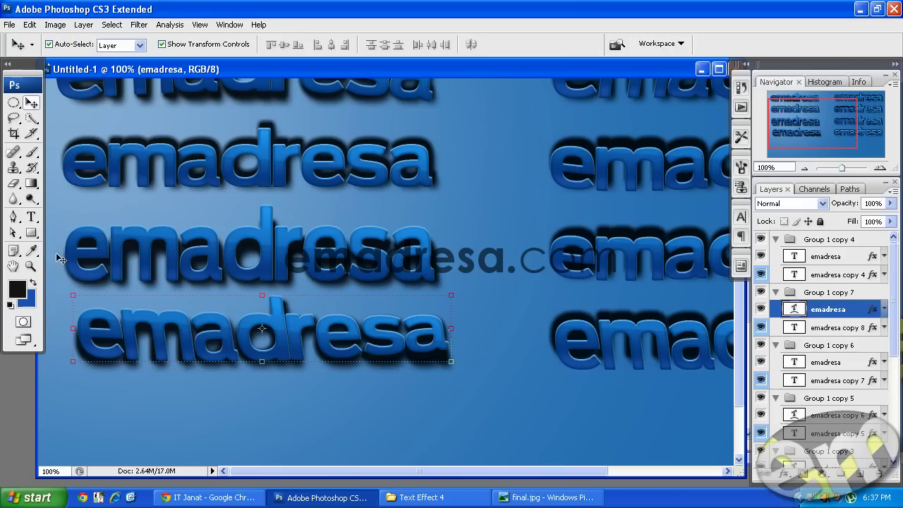
- Give the emadresa copy 6 text a horizontal Wave warp with a +30 bend
left_click_drag(447, 469, 561, 469)
left_click(31, 217)
double_click(425, 261)
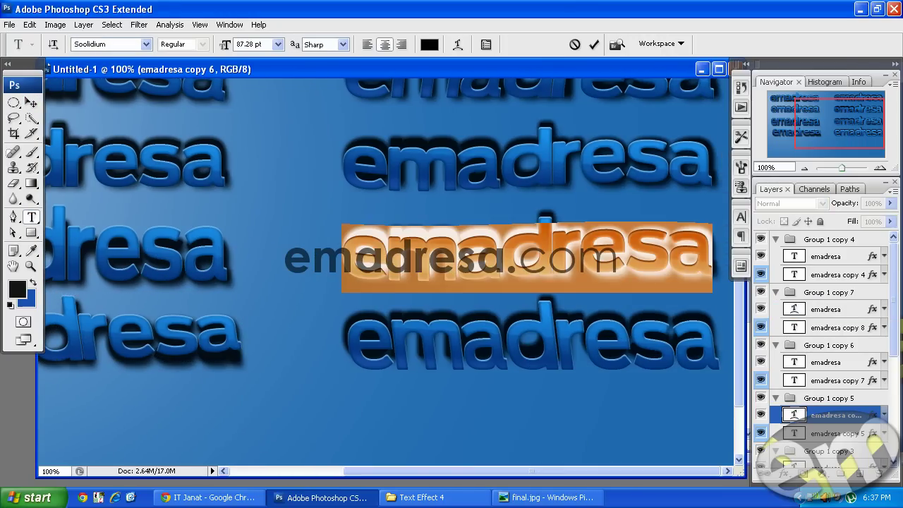
left_click(457, 44)
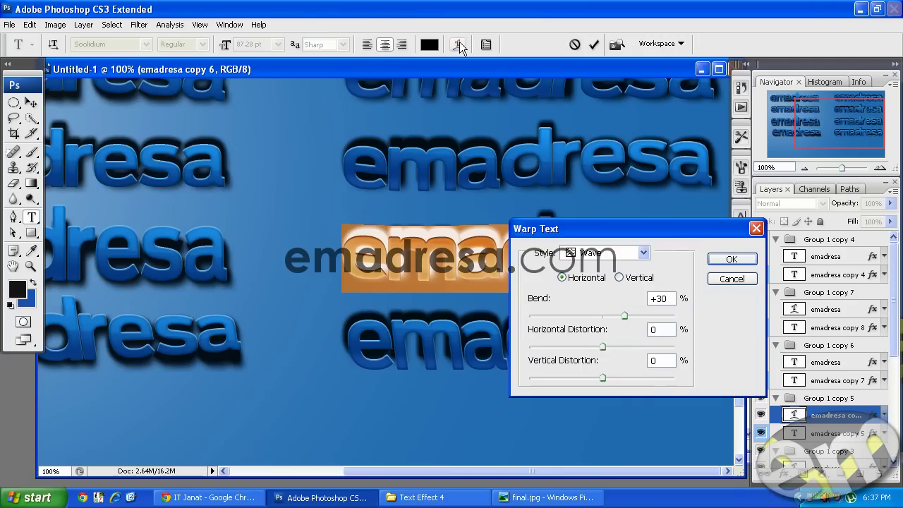
left_click(642, 253)
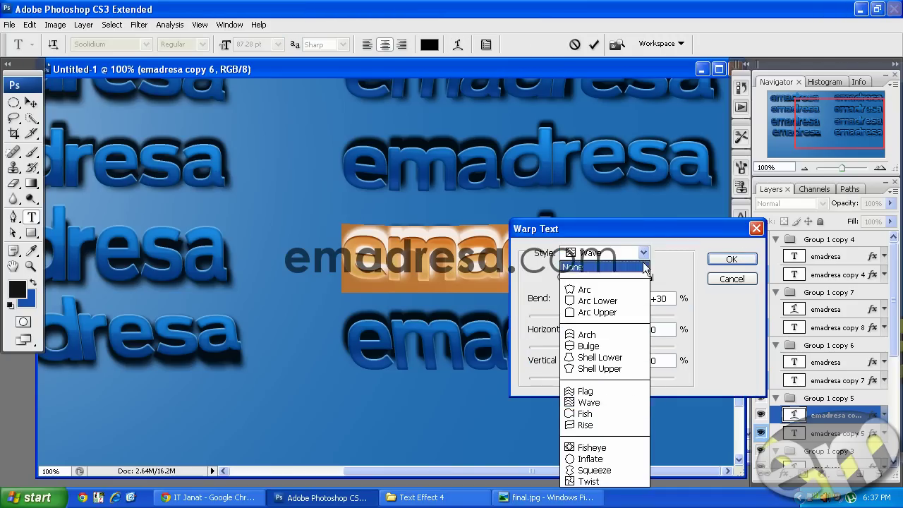
left_click(622, 402)
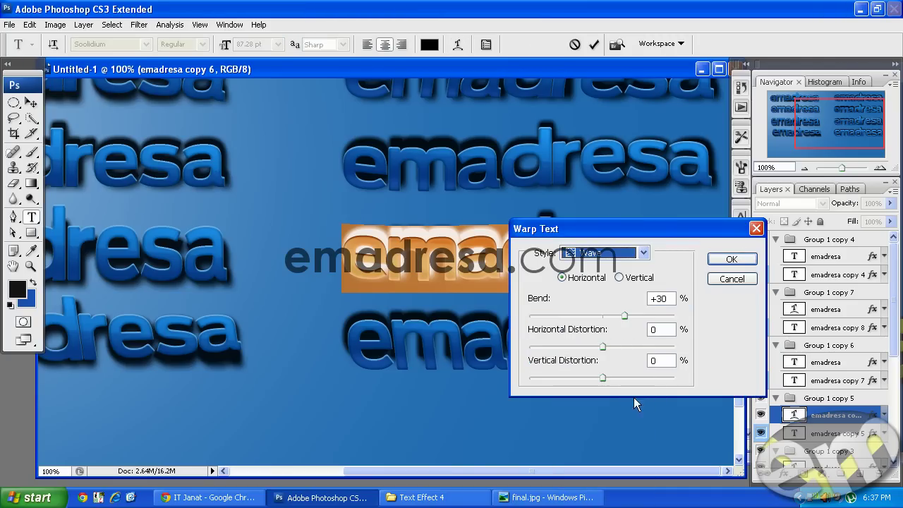
left_click(720, 262)
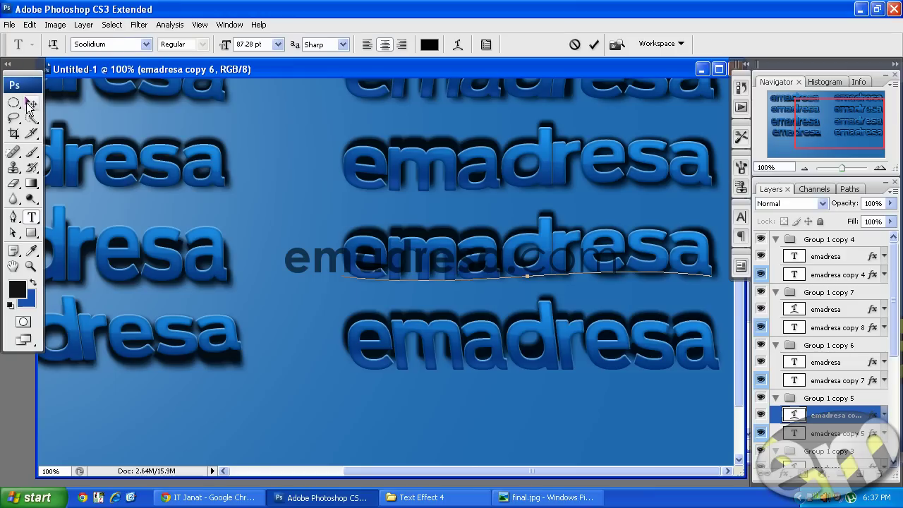
left_click(31, 103)
scroll(292, 227, "up", 2)
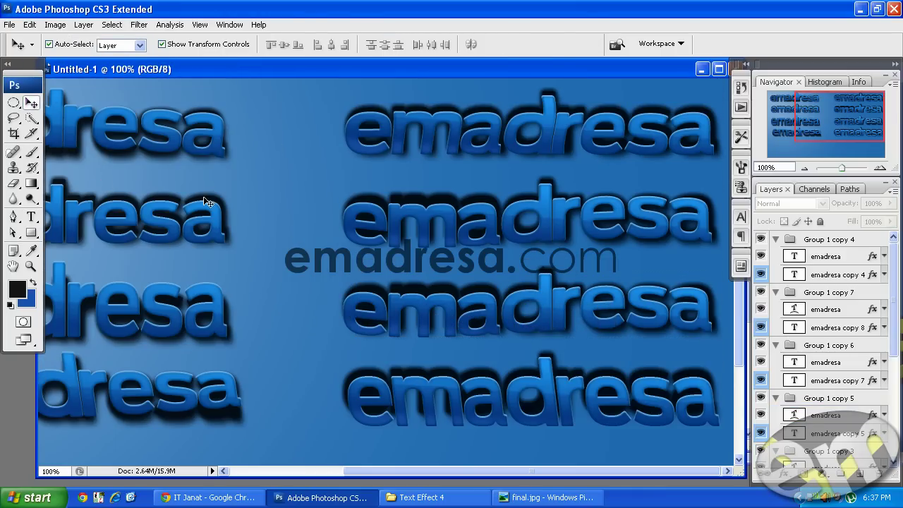
left_click_drag(441, 470, 342, 471)
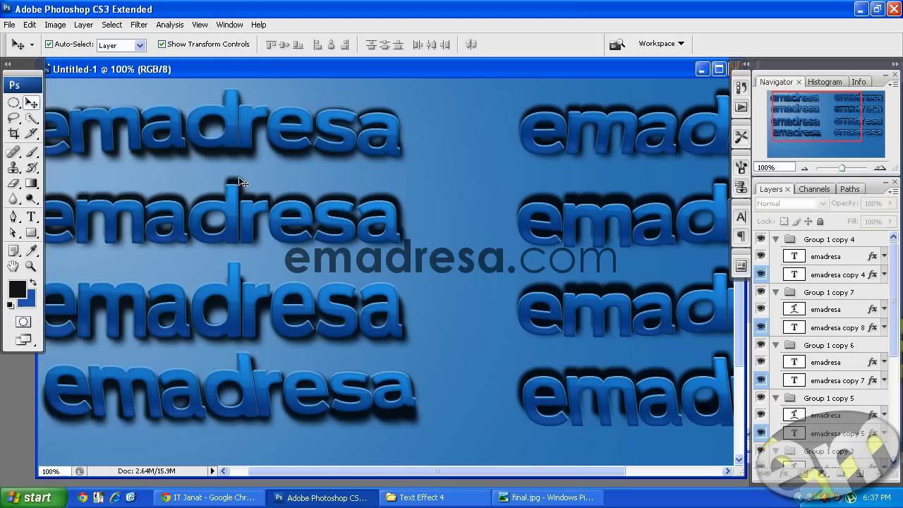
left_click_drag(437, 470, 536, 470)
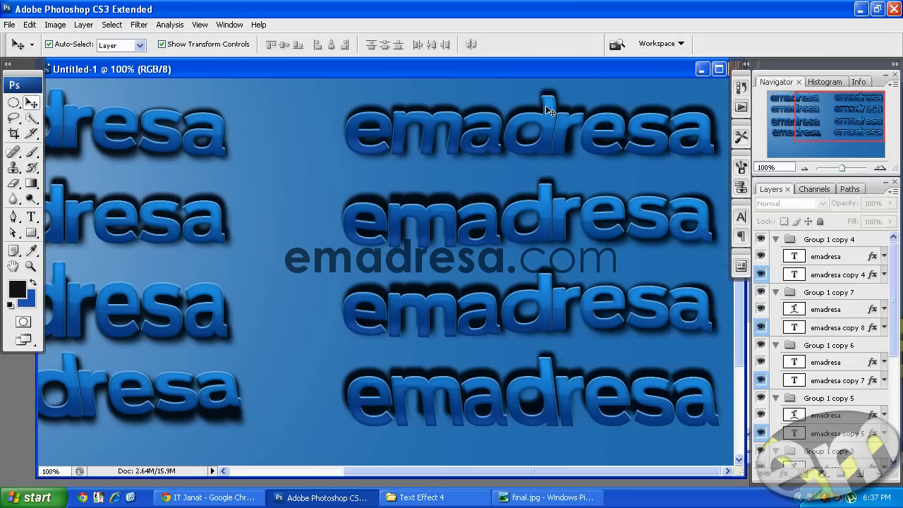
- In Untitled-3, fill the Background layer with the text's sampled yellow
double_click(485, 73)
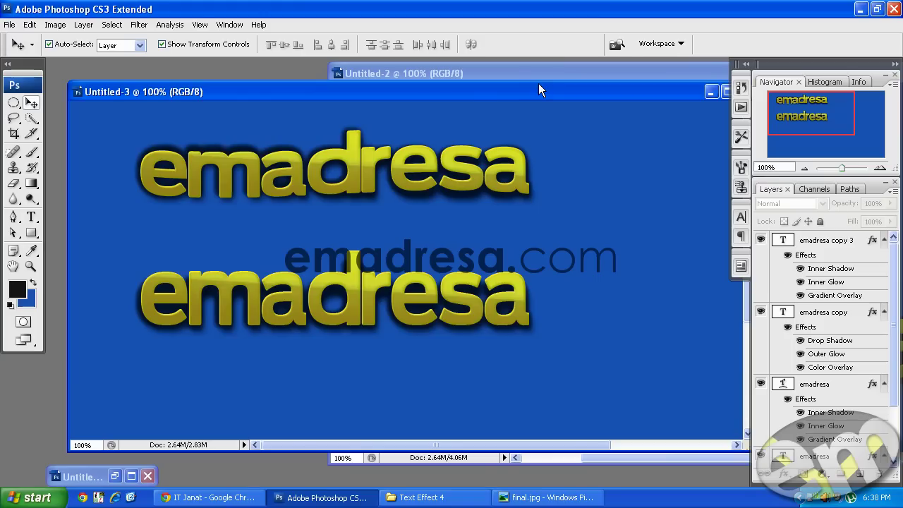
left_click_drag(465, 90, 467, 91)
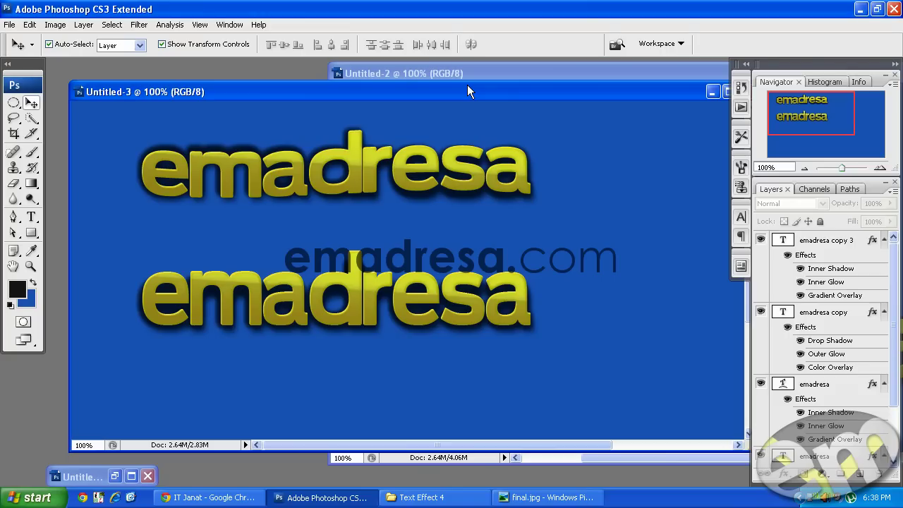
left_click(27, 302)
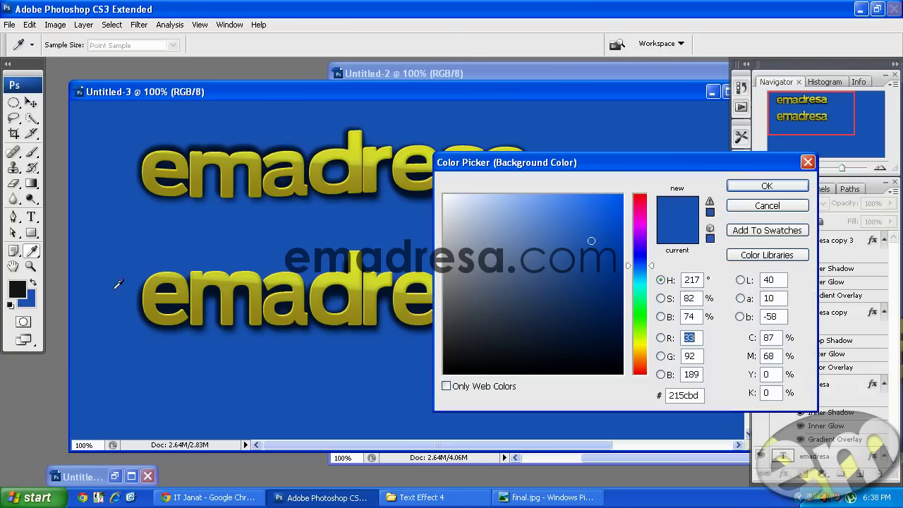
left_click(207, 156)
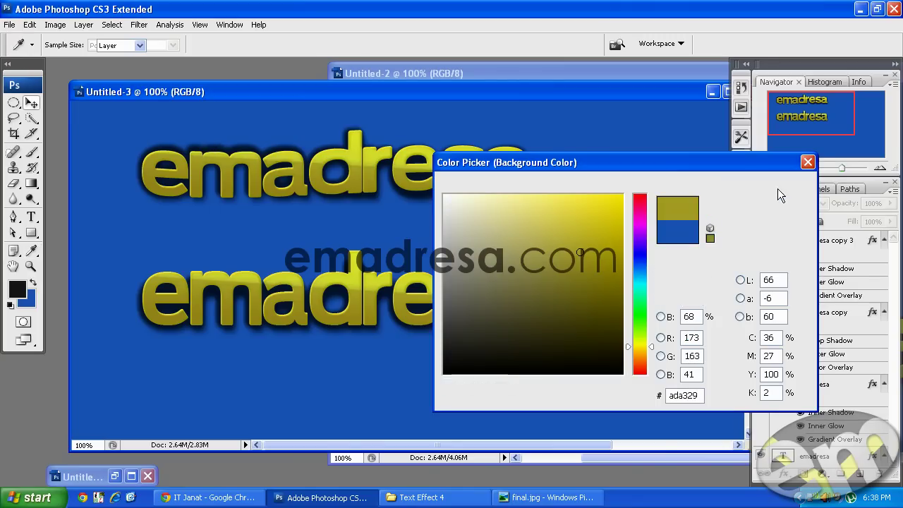
left_click(777, 188)
scroll(819, 339, "down", 3)
left_click(827, 458)
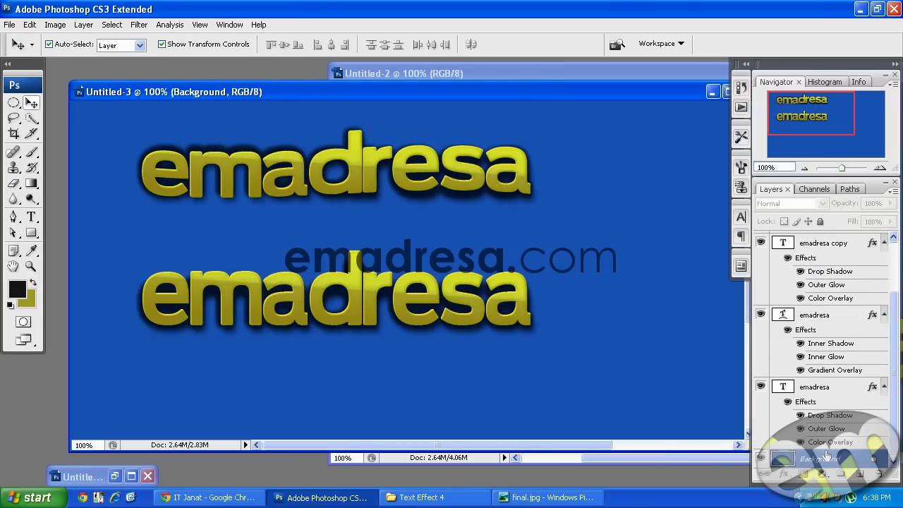
key("ctrl+BackSpace")
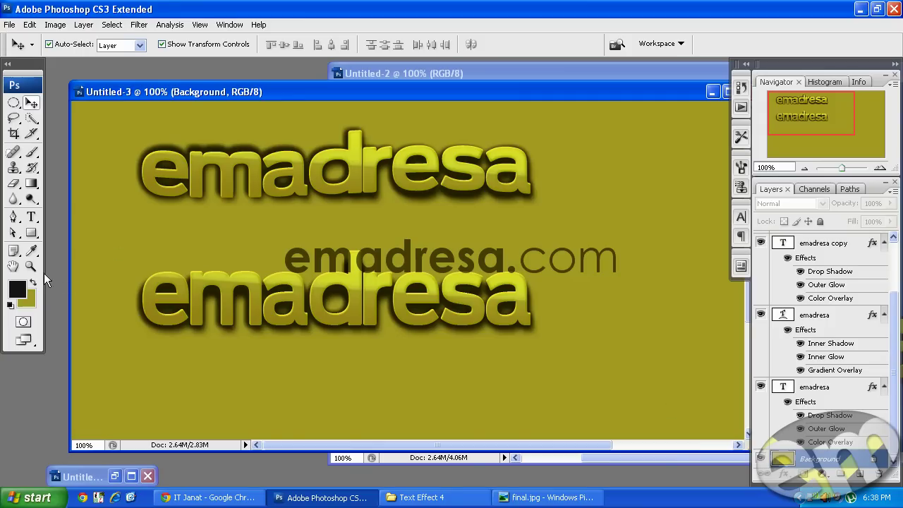
- Paint a soft bright-yellow glow at the canvas upper-left with a large brush
left_click(31, 266)
left_click(298, 261, "alt")
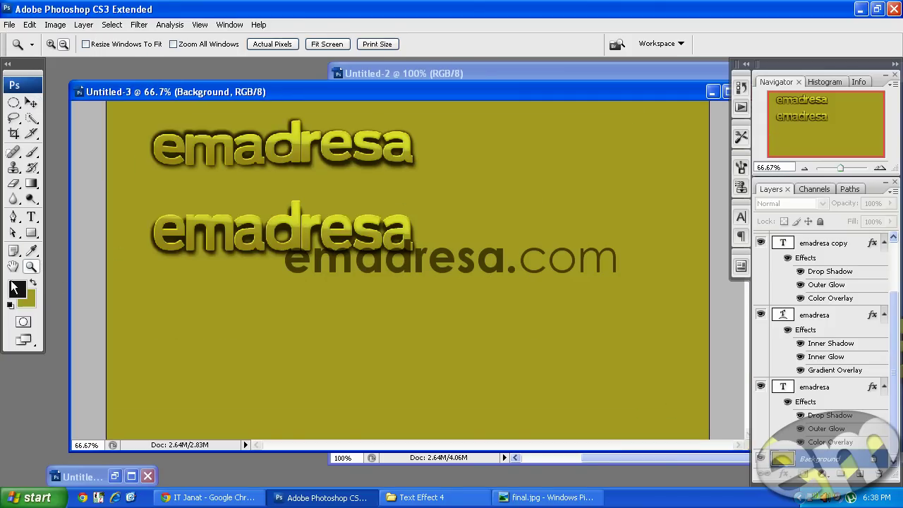
left_click(17, 288)
left_click(294, 130)
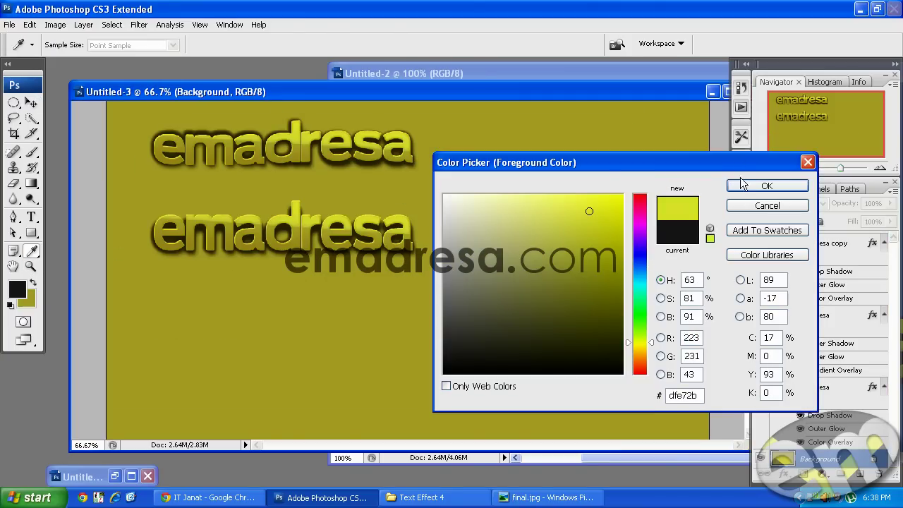
left_click(767, 185)
left_click(32, 151)
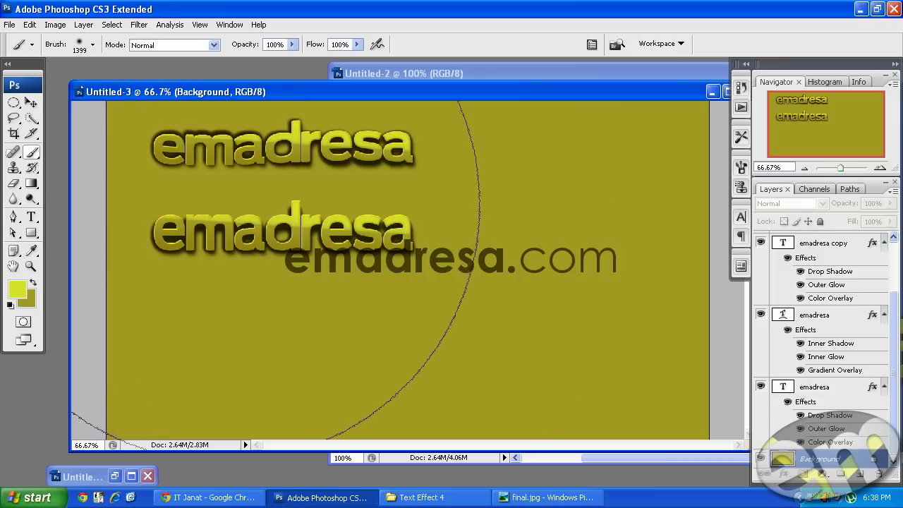
left_click(187, 173)
left_click(31, 103)
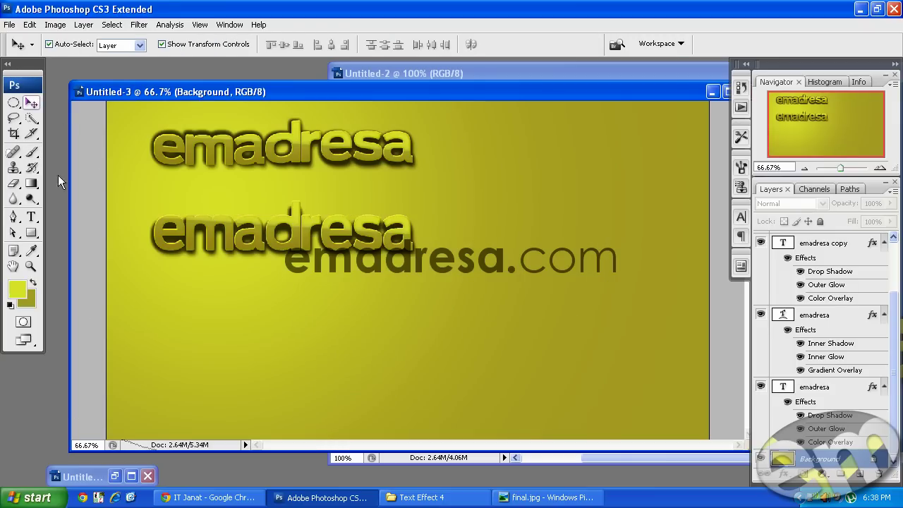
double_click(79, 476)
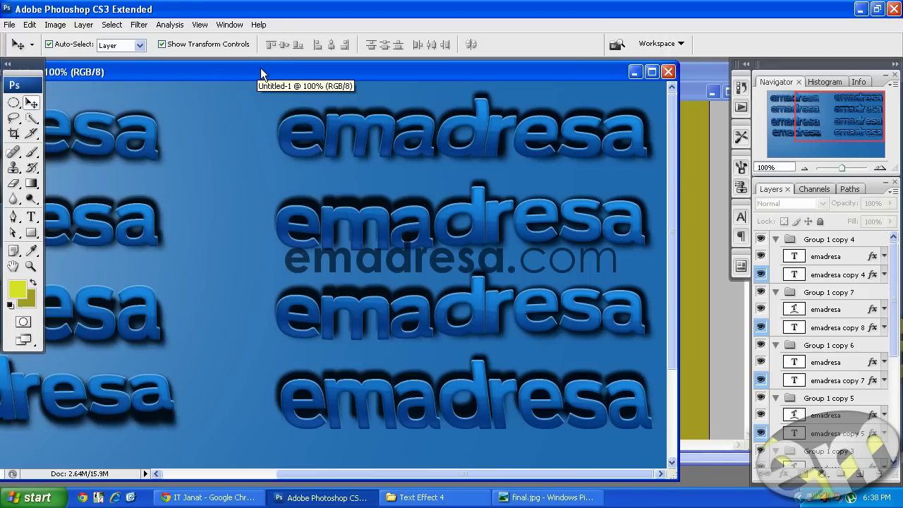
- Minimize the blue Untitled-1 window to reveal Untitled-3, then bring the web browser forward
left_click_drag(260, 68, 255, 94)
left_click(628, 100)
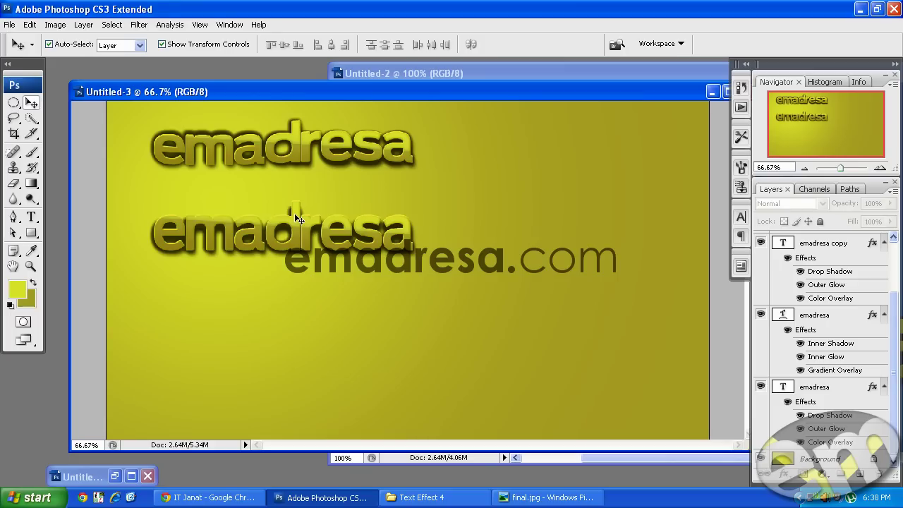
left_click(229, 498)
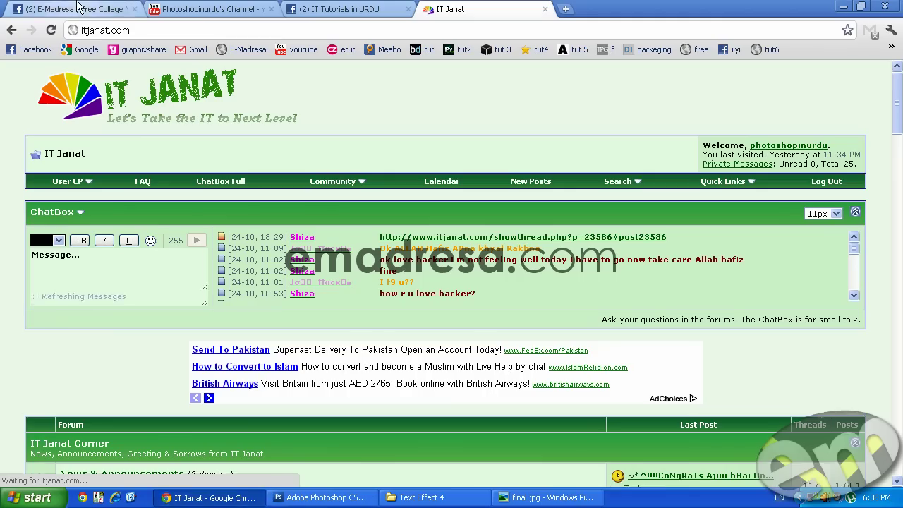
- Switch to the YouTube tutorial channel tab and scroll down its page
left_click(123, 8)
left_click(169, 8)
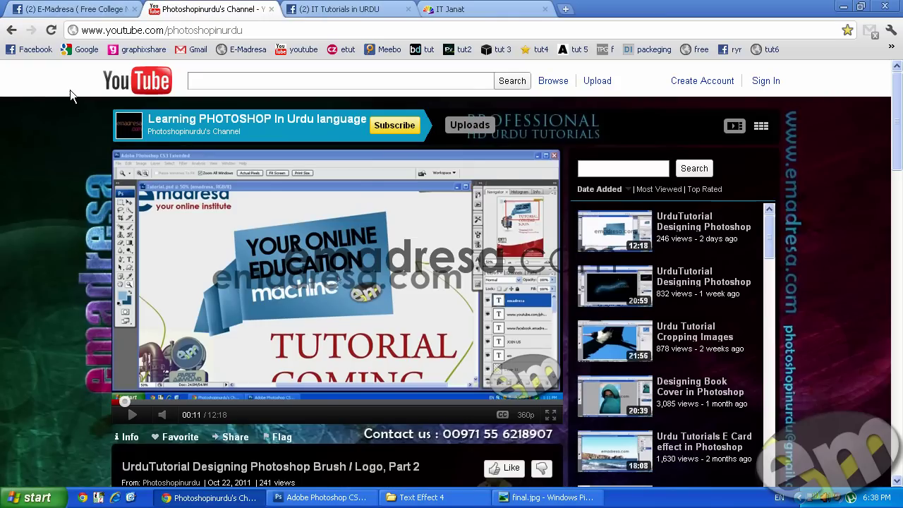
scroll(247, 193, "down", 2)
scroll(236, 204, "down", 3)
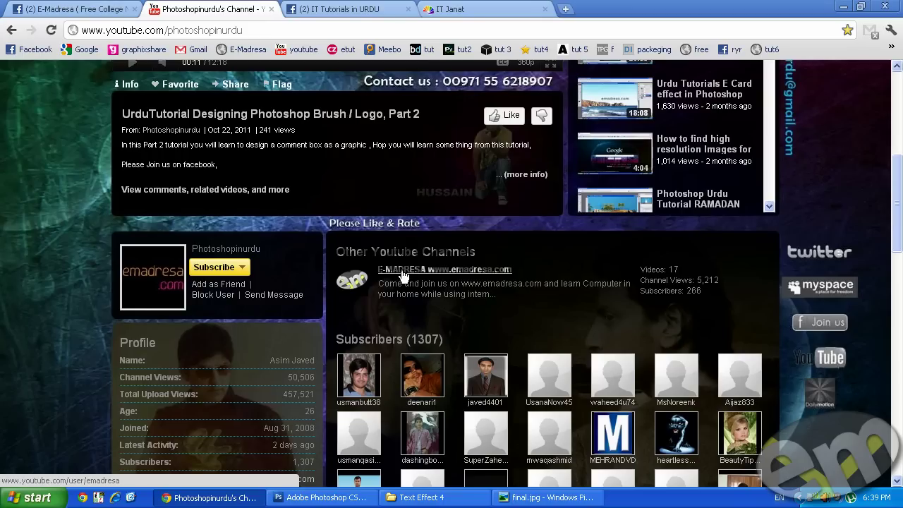
- View the IT Tutorials in URDU group, then the E-Madresa Facebook page
left_click(321, 8)
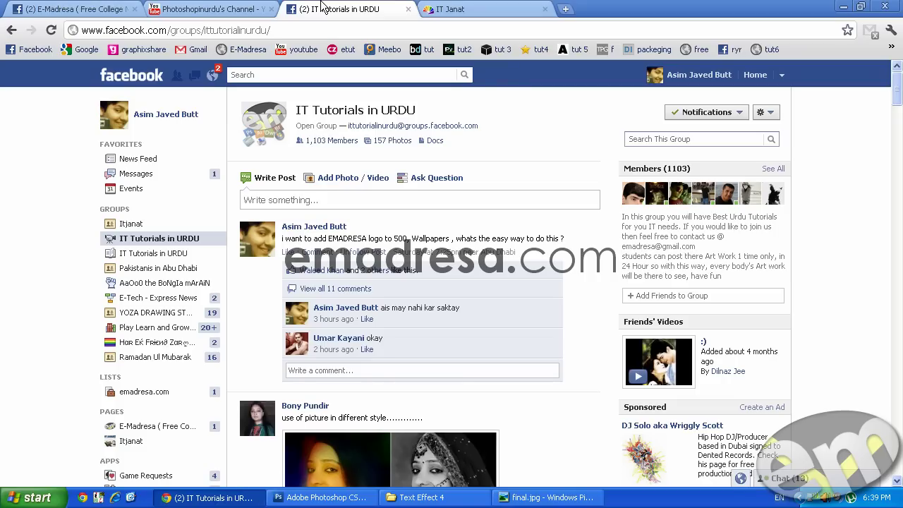
left_click(65, 9)
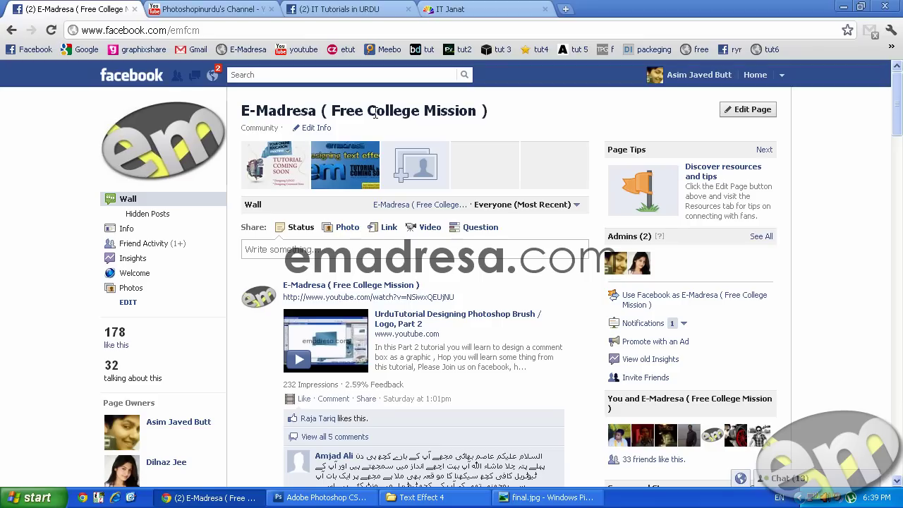
left_click(424, 7)
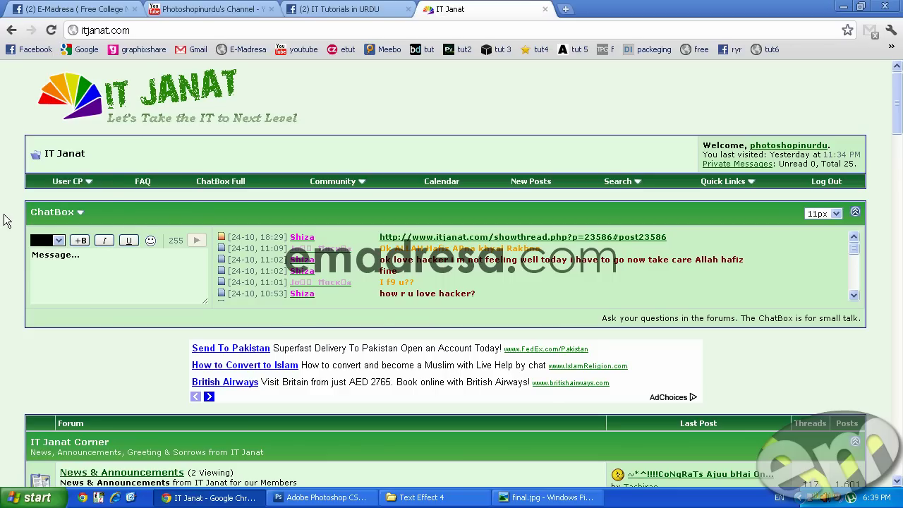
- Scroll the IT Janat forum list down to the Computer Section's Basic Photoshop Tutorials
scroll(4, 221, "down", 5)
scroll(4, 222, "down", 2)
scroll(4, 223, "down", 2)
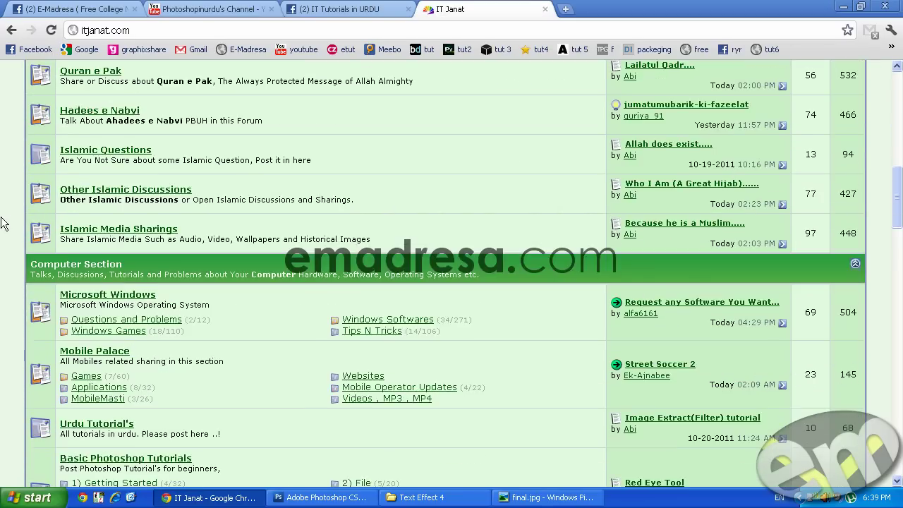
scroll(4, 223, "down", 1)
scroll(4, 223, "down", 1)
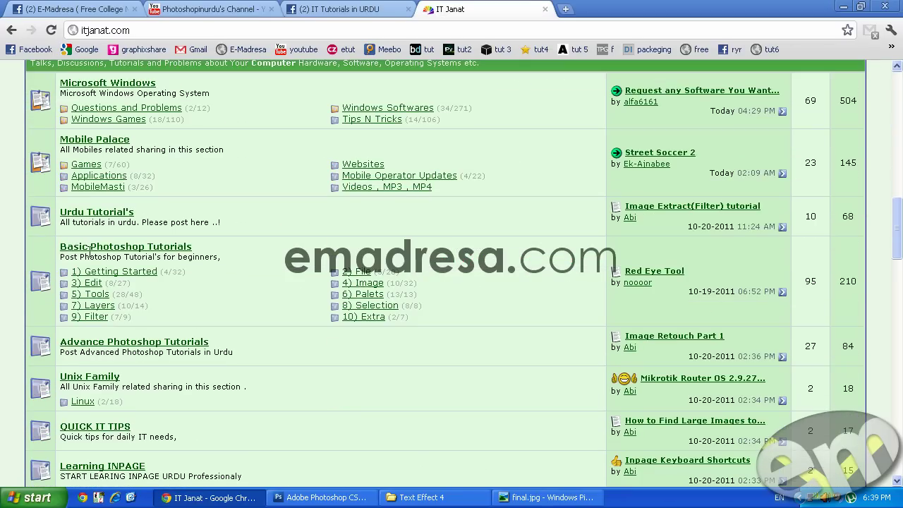